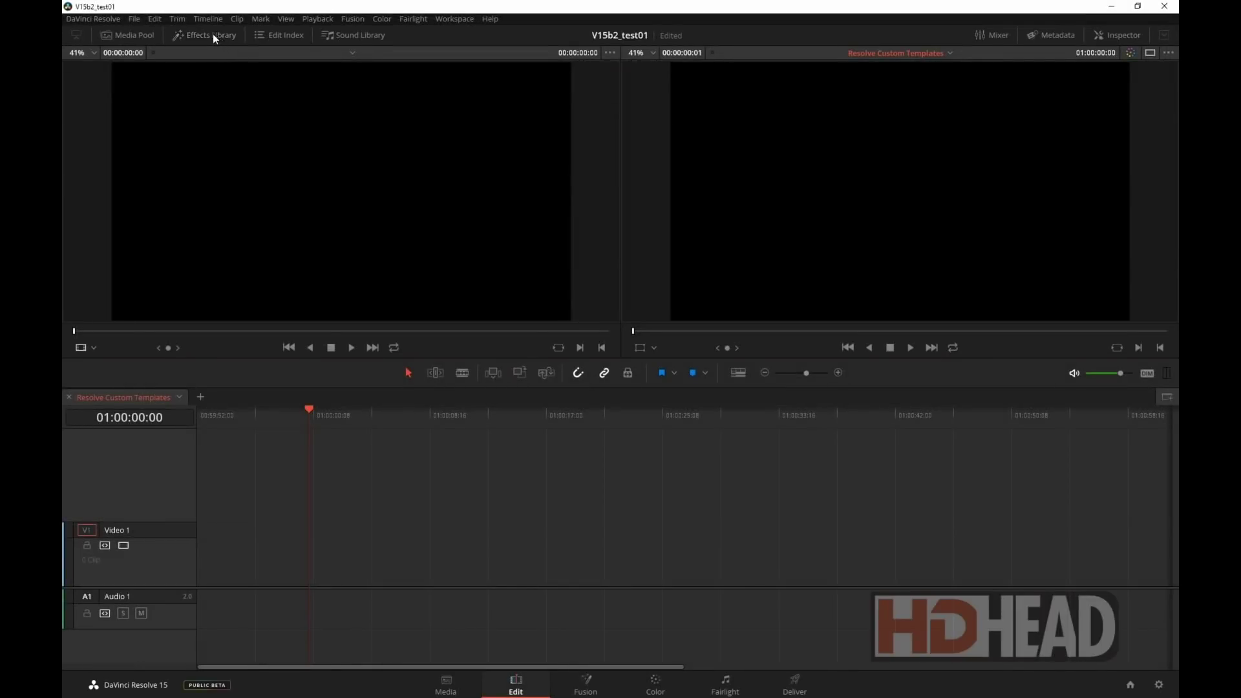
Add the Lower 3rd Corners 2 Lines Fusion title to Video 1, preview it, and select it
left_click(217, 36)
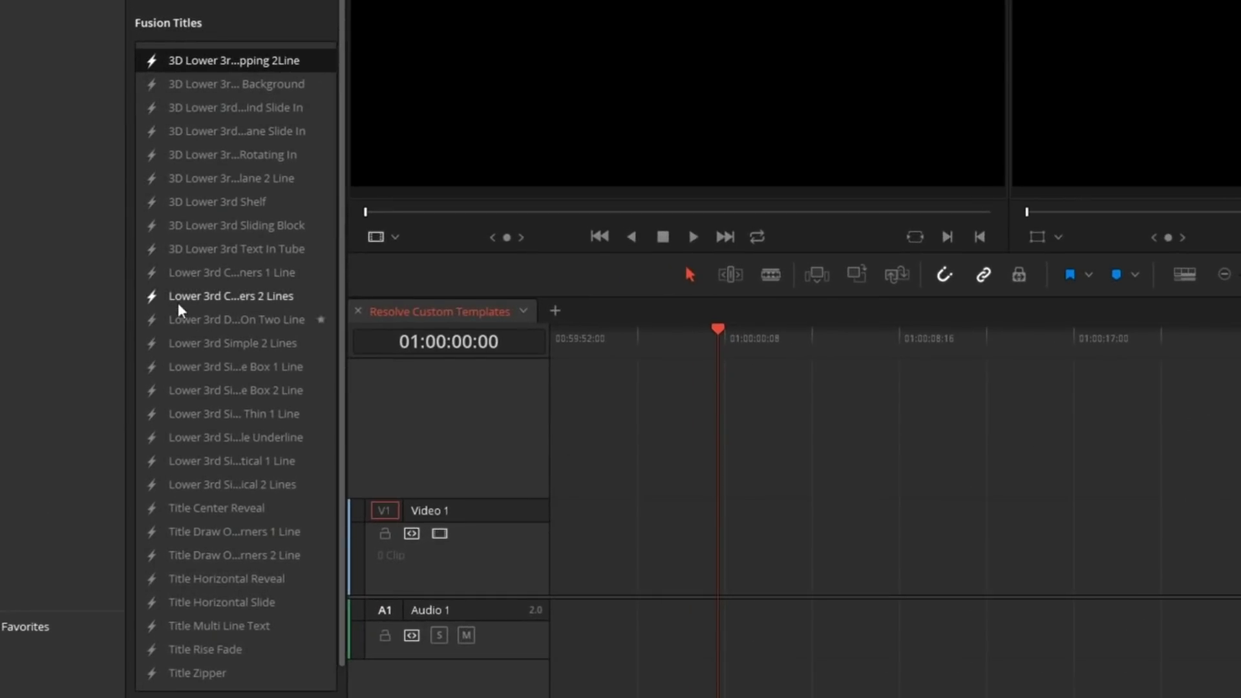
left_click_drag(179, 306, 686, 561)
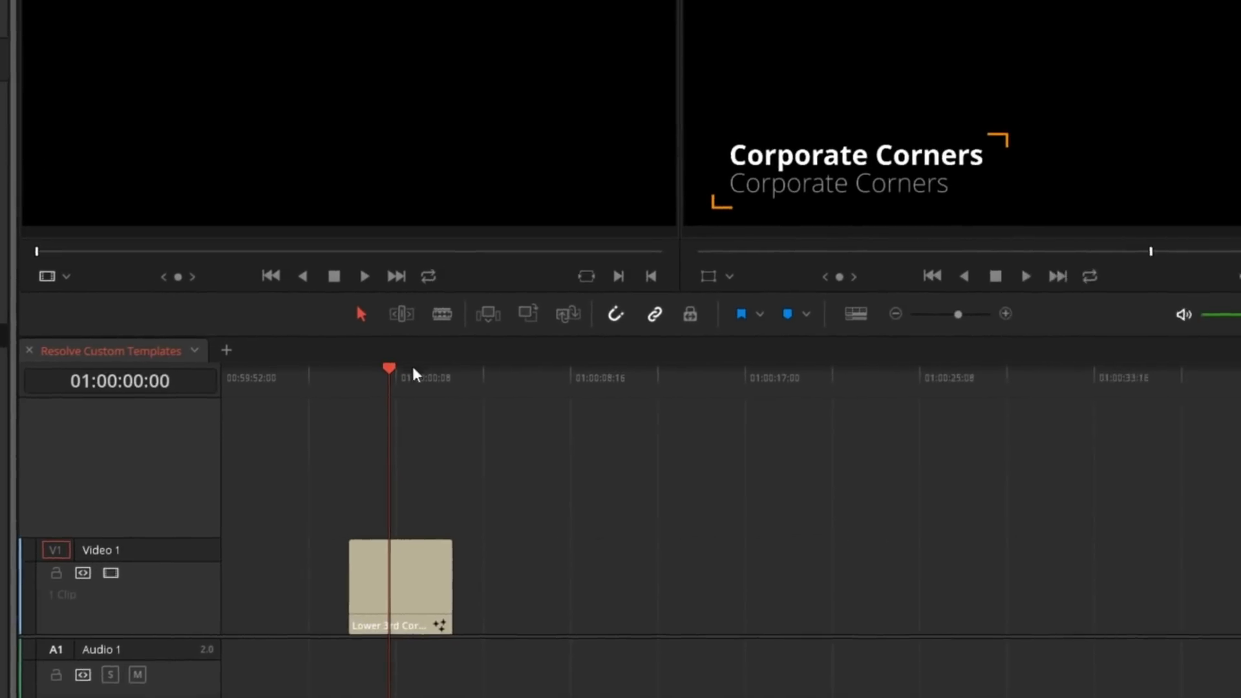
left_click_drag(725, 340, 711, 339)
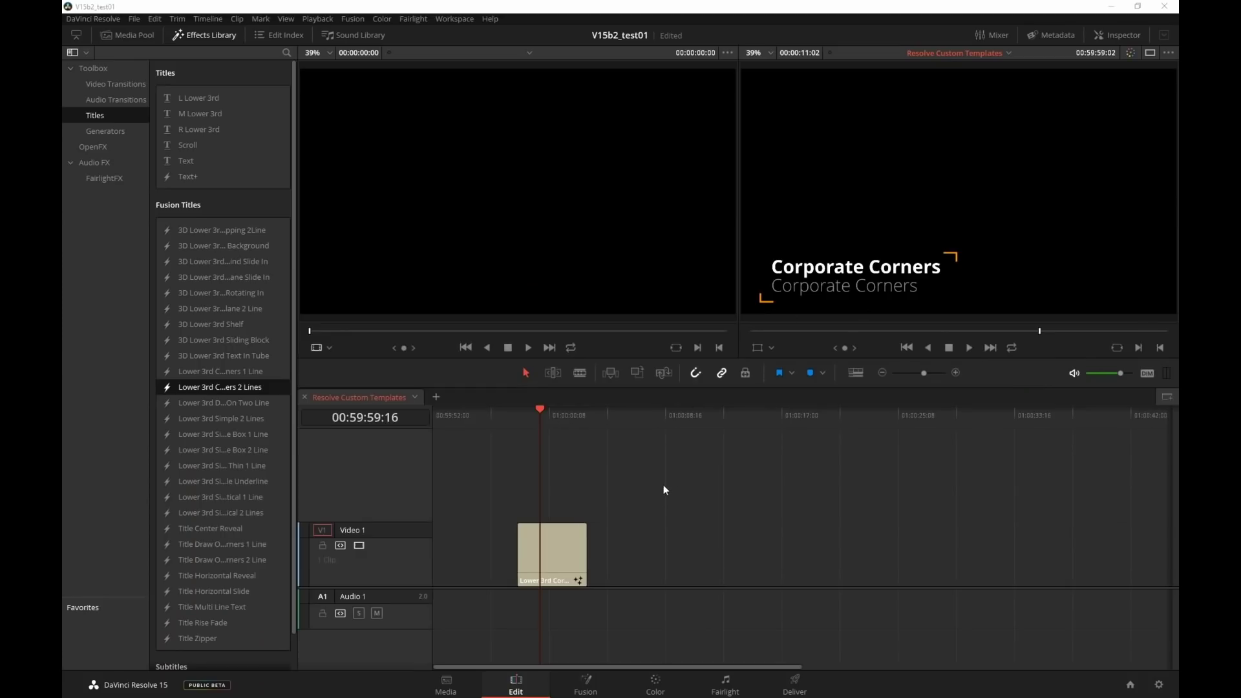
left_click_drag(664, 485, 453, 581)
Delete the title and place a Solid Color generator on Video 1
key("Delete")
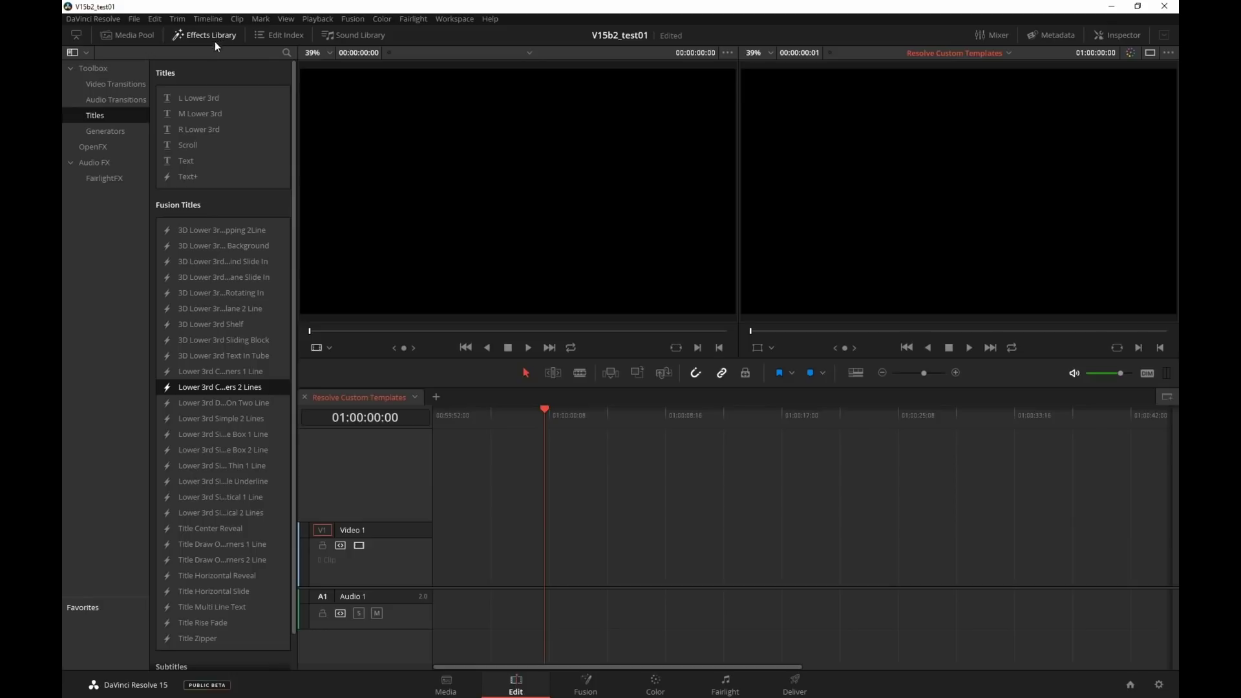
left_click(117, 131)
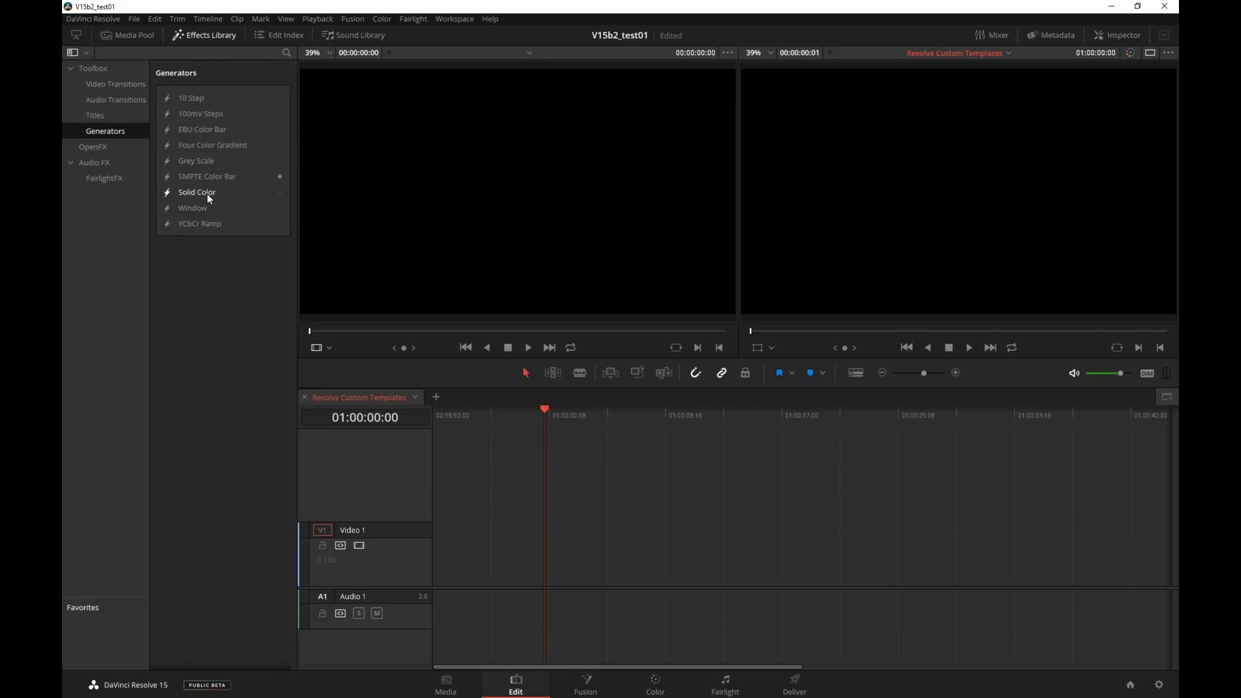
left_click_drag(203, 194, 546, 575)
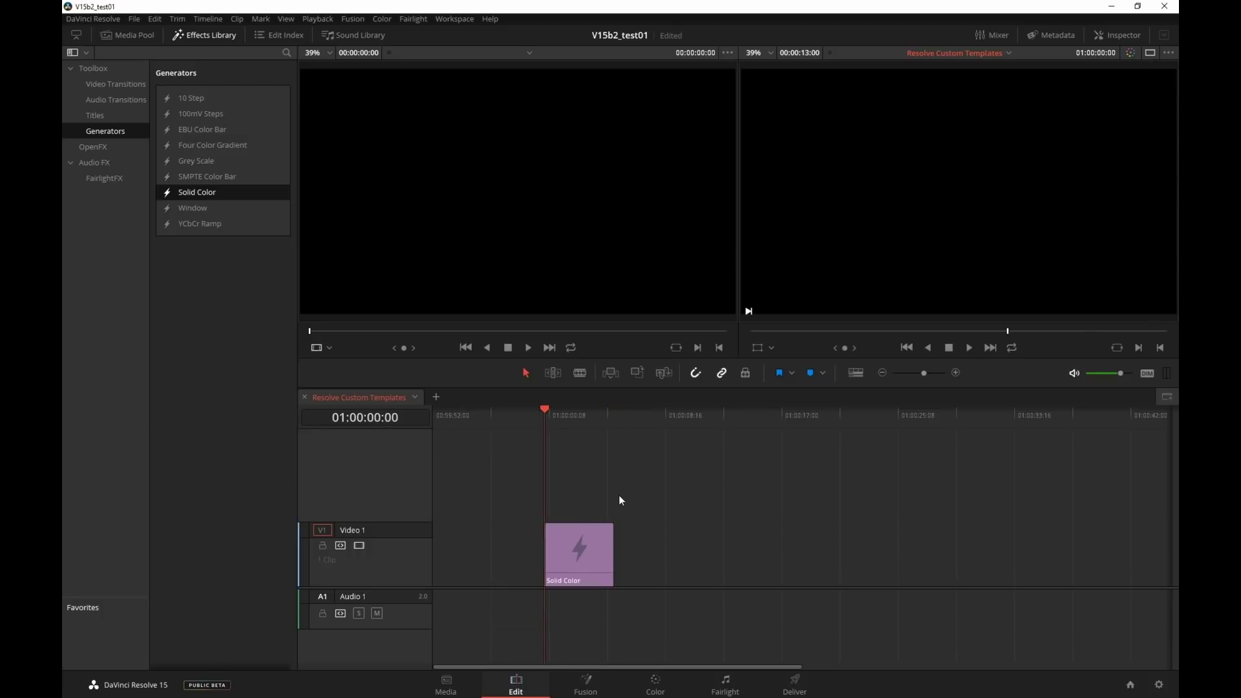
left_click_drag(620, 485, 536, 573)
Turn the Solid Color clip into a compound clip named 'black for template'
right_click(583, 541)
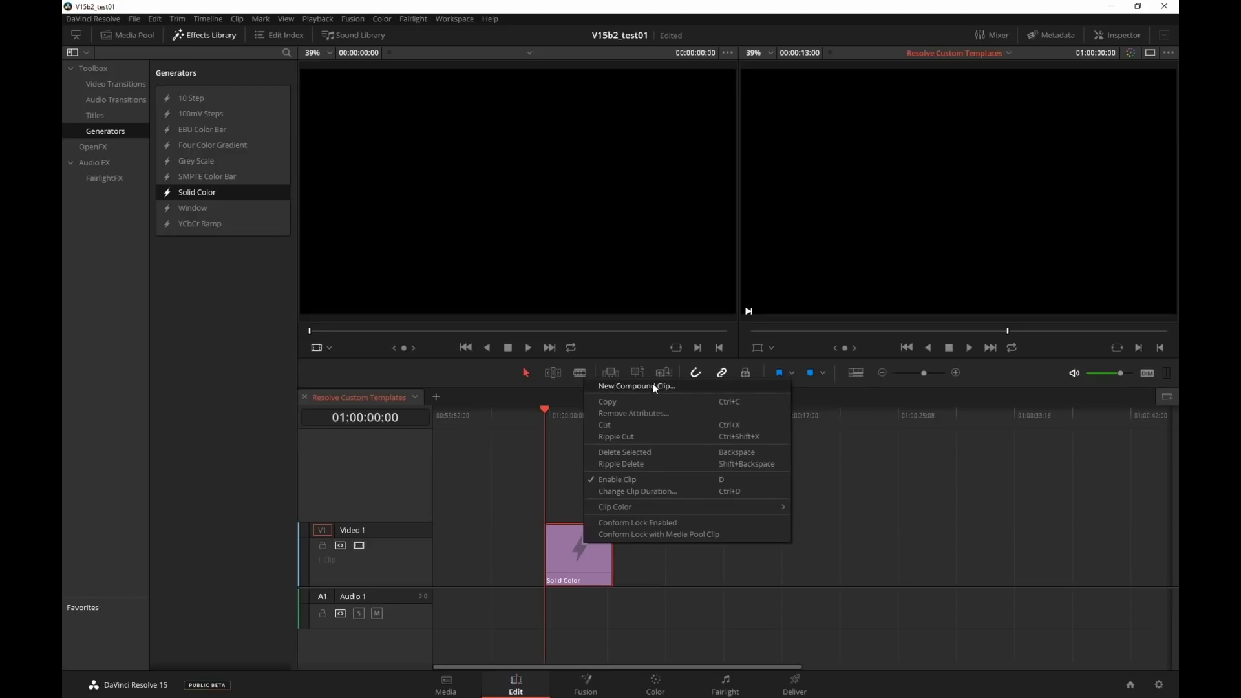
left_click(652, 383)
type("b")
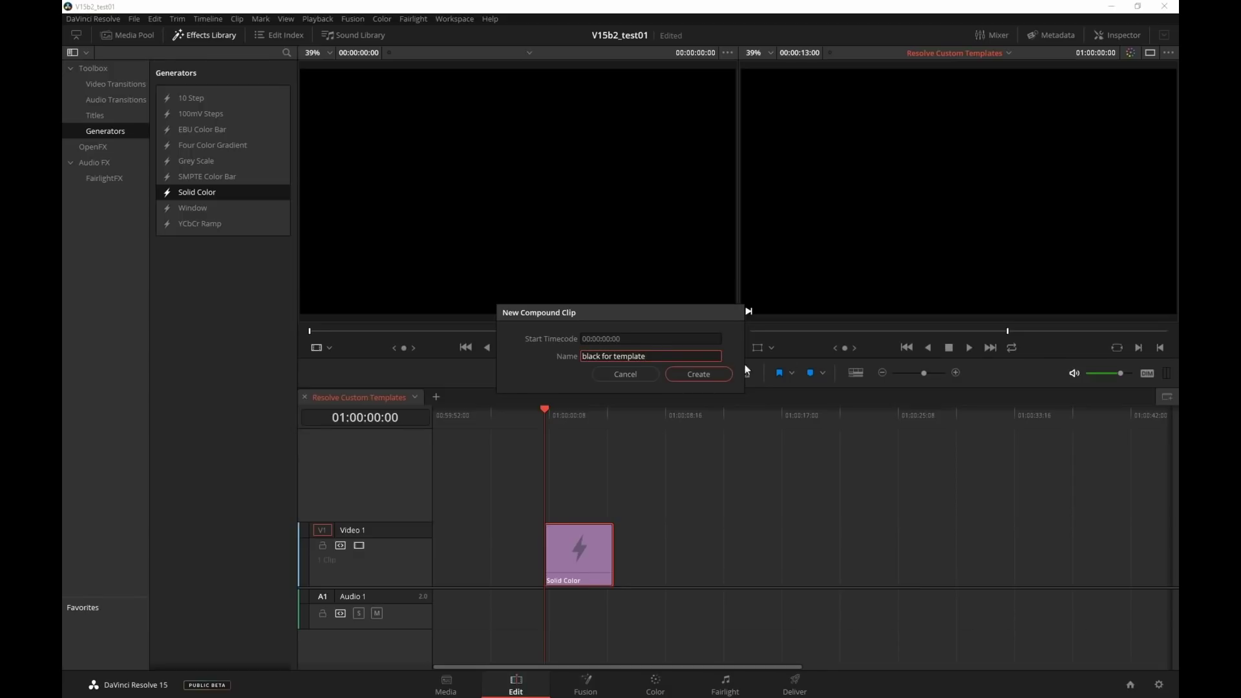
type("lack for template")
left_click(708, 375)
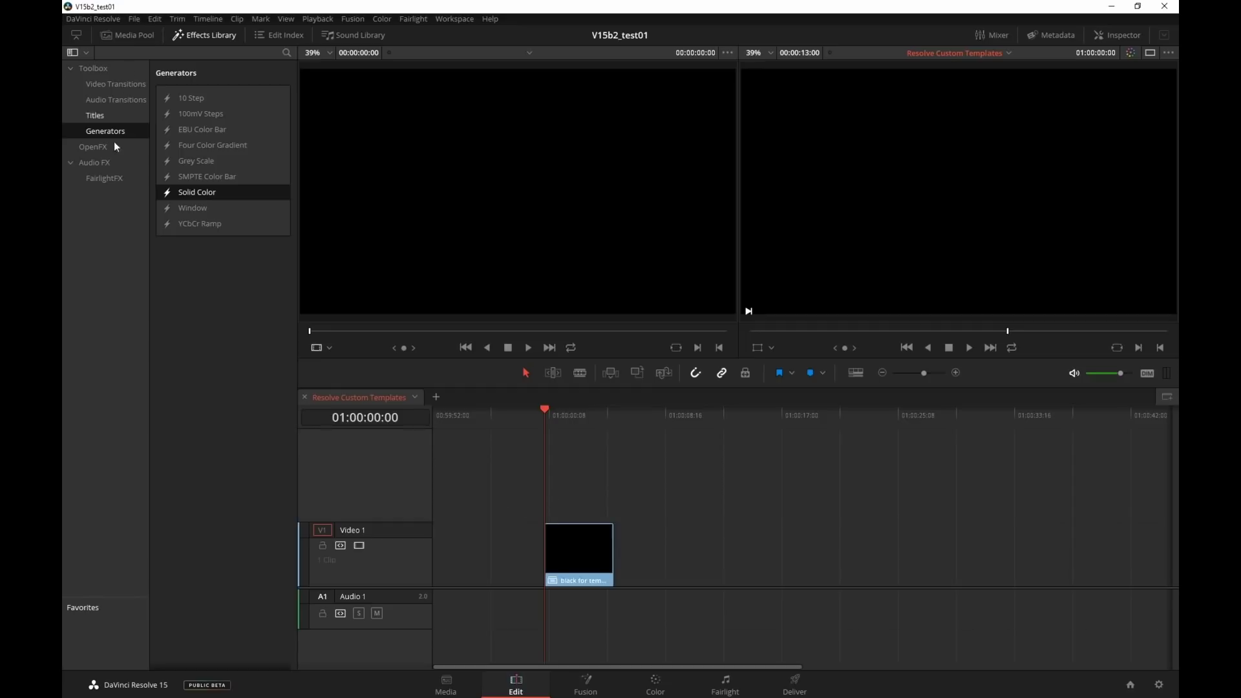
Move the 'black for template' clip into the SRC bin and open the Fusion page
left_click(178, 34)
left_click(127, 35)
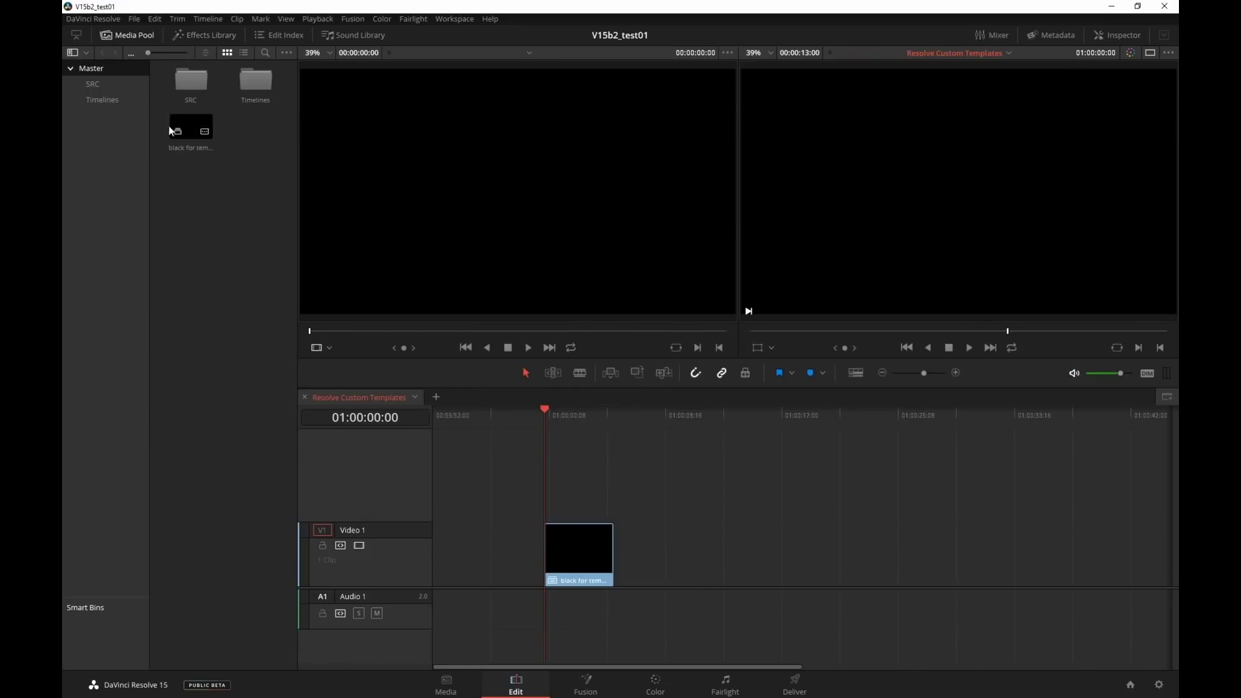
left_click(208, 132)
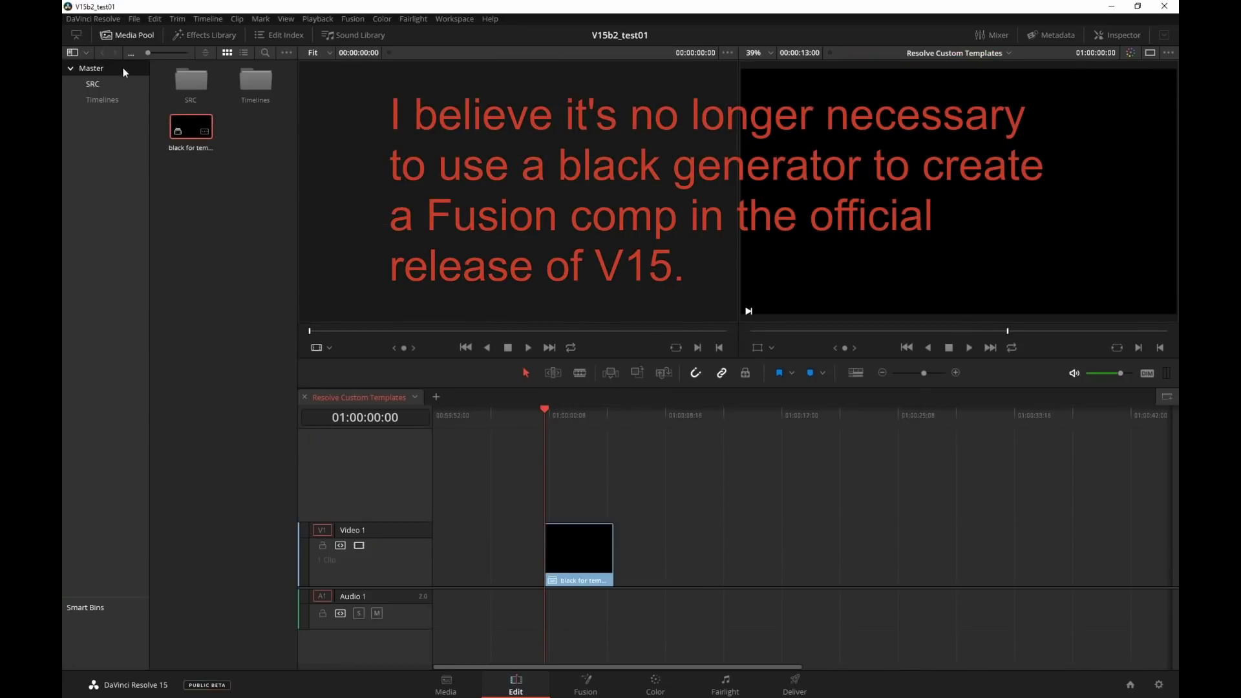
left_click_drag(191, 125, 188, 75)
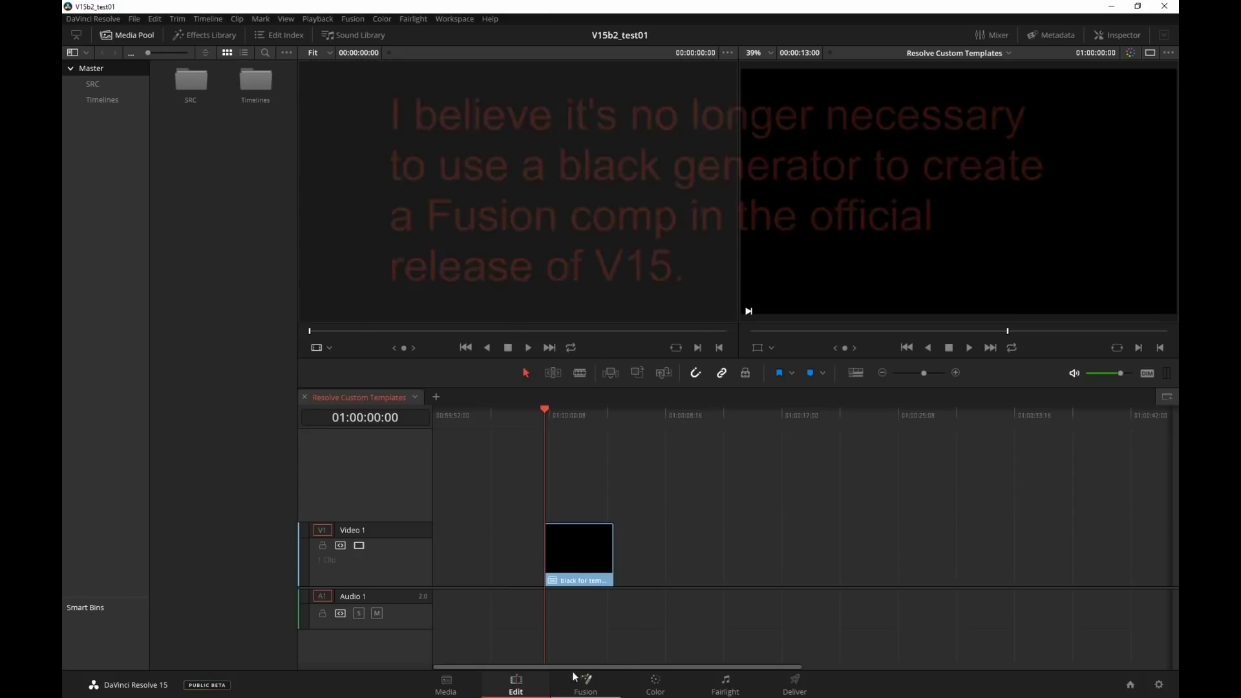
left_click(595, 688)
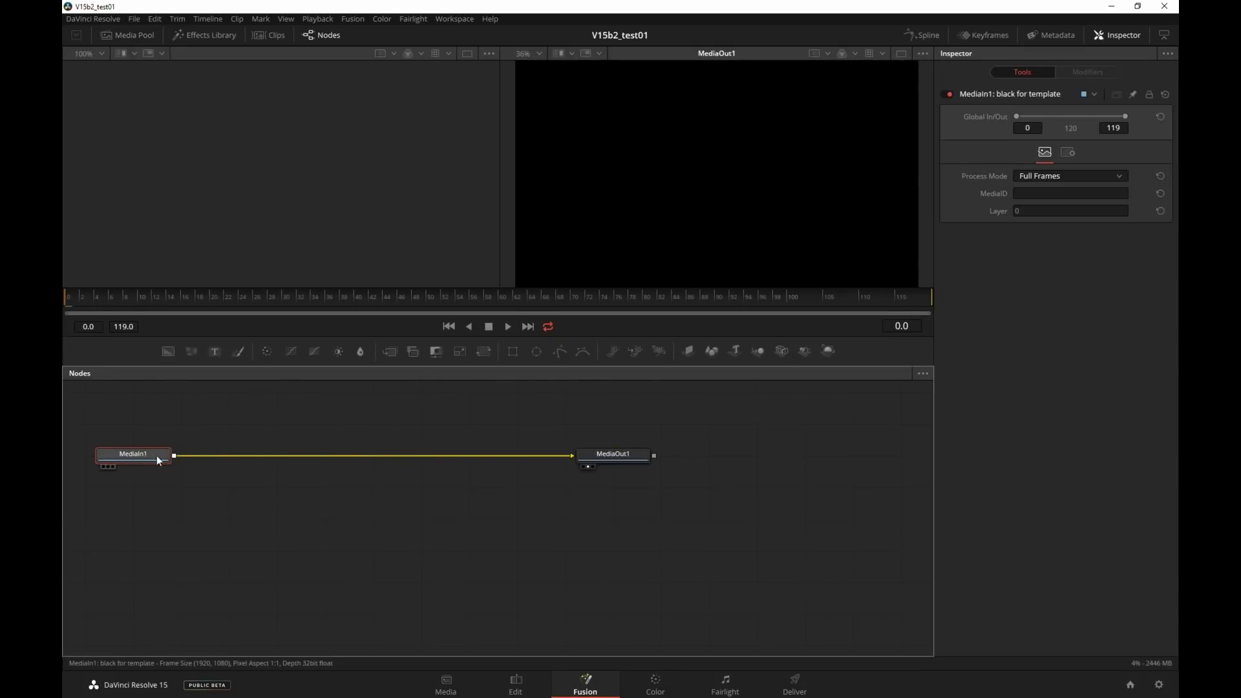
Replace MediaIn1 with a Text3D node whose styled text reads 'Enter'
left_click_drag(155, 460, 178, 456)
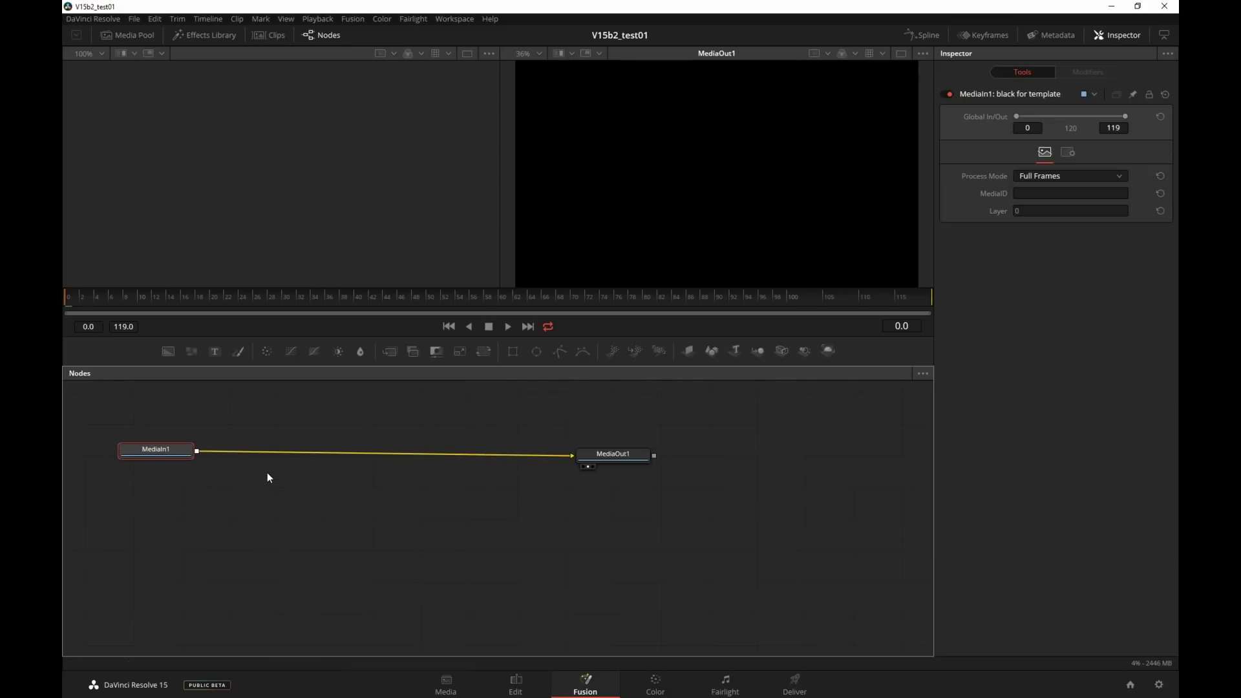
key("Delete")
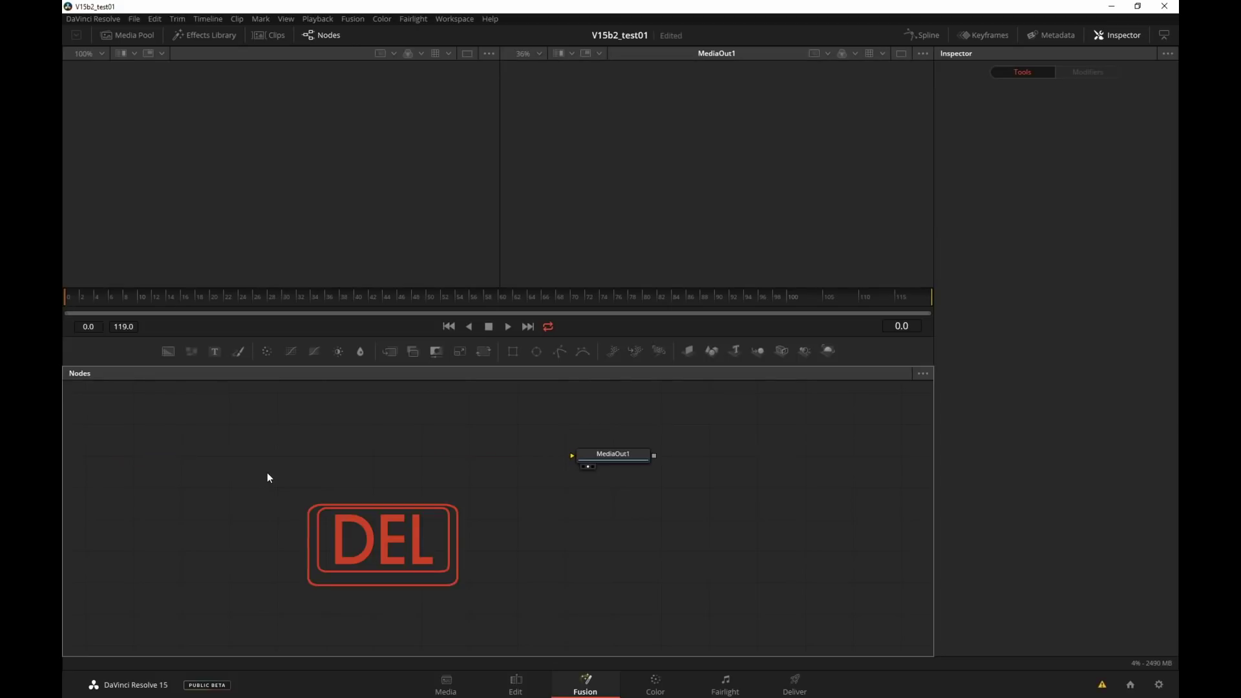
left_click_drag(740, 355, 270, 415)
left_click(1046, 161)
type("Enter text")
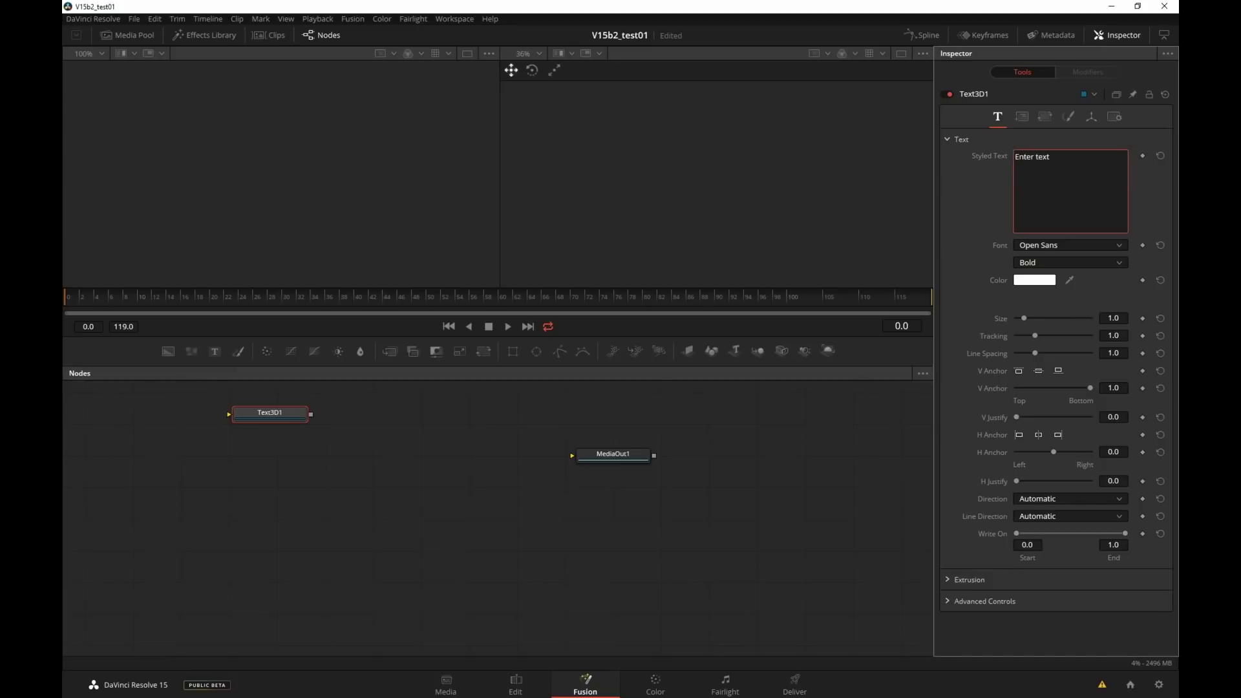
Add a Merge3D, Camera3D and SpotLight, all wired into the merge
left_click(763, 353)
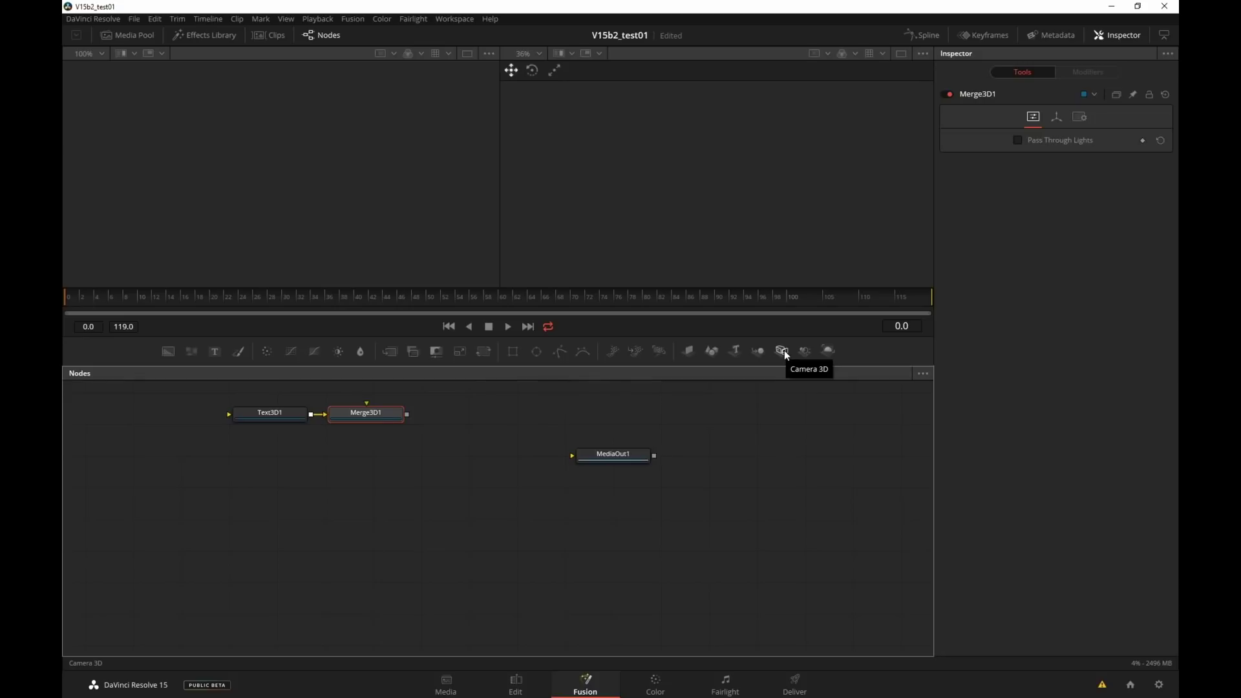
left_click(785, 351)
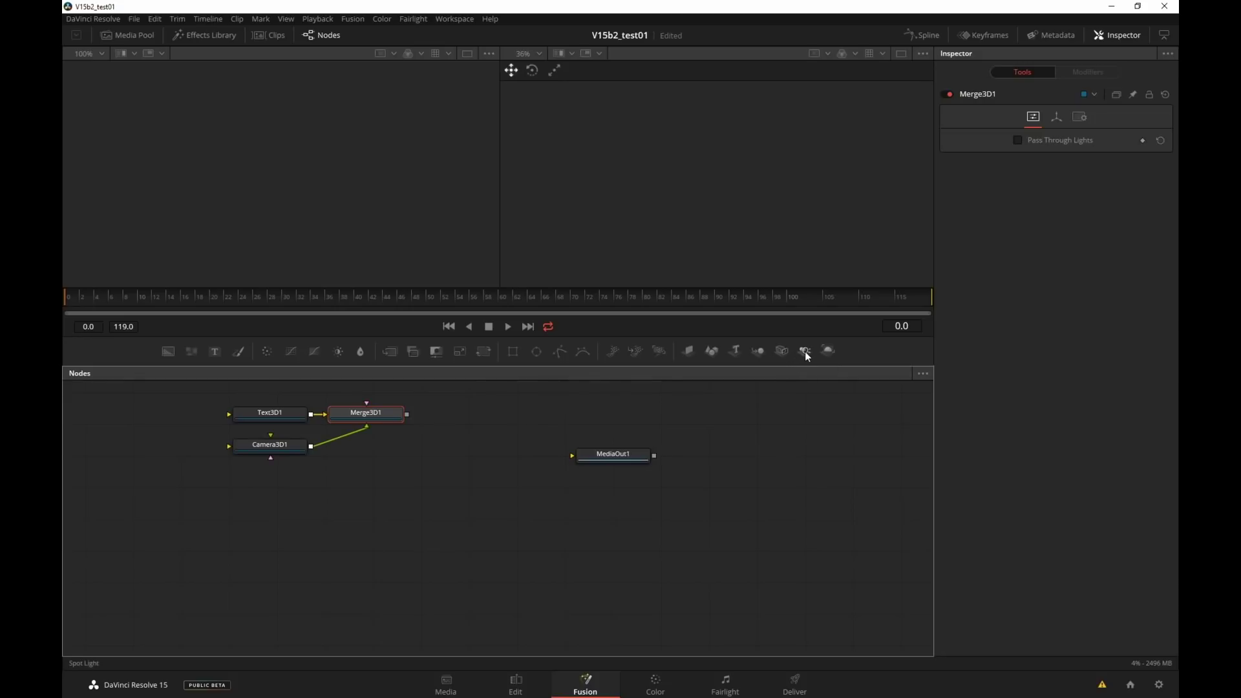
left_click(806, 352)
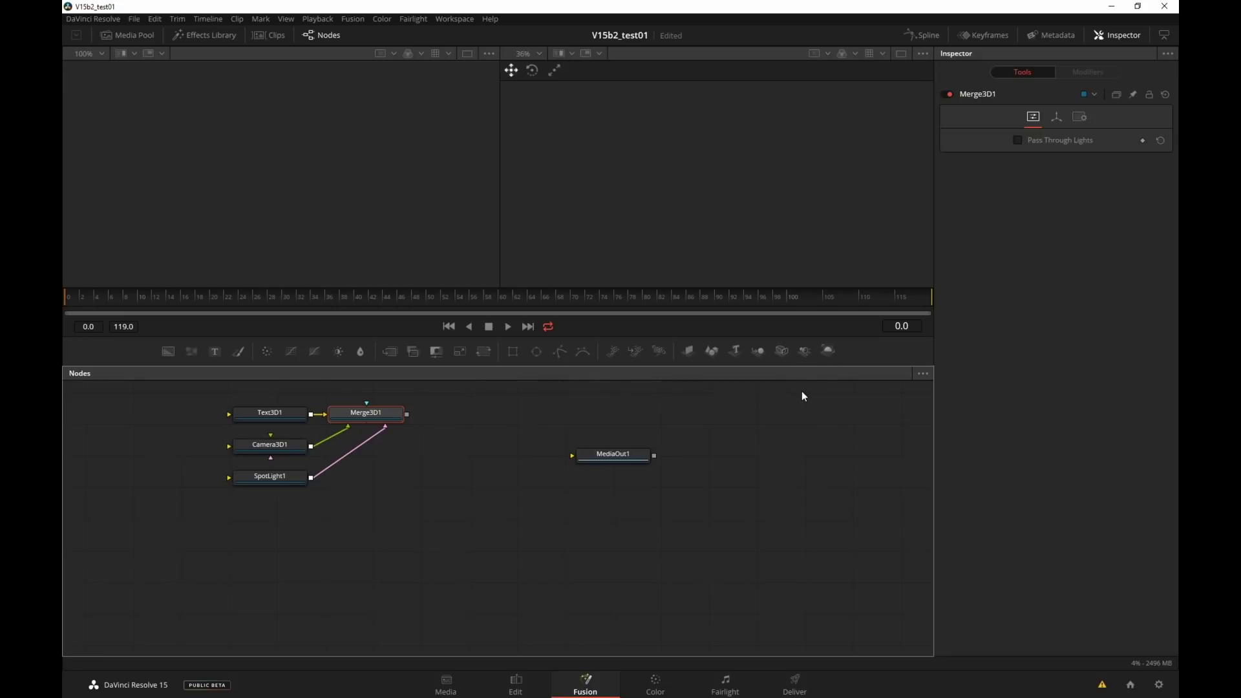
Show Merge3D1 in the left viewer, add Renderer3D1 after it, and view the render on the right
right_click(382, 413)
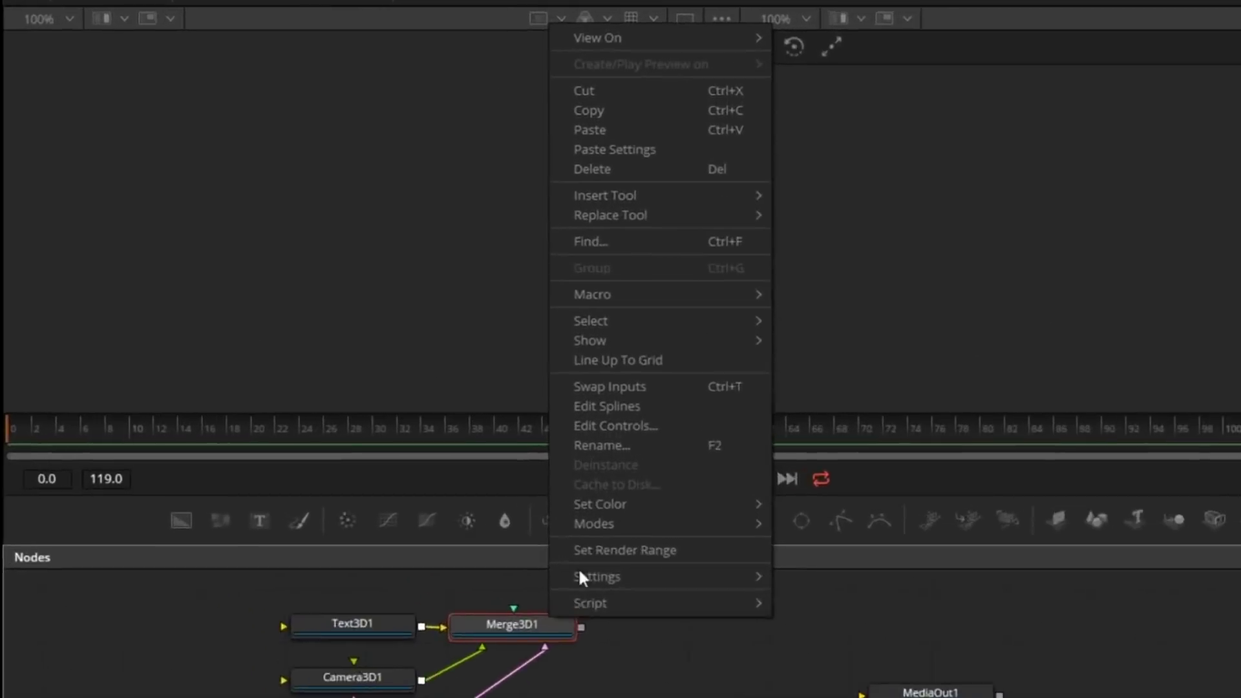
mouse_move(689, 35)
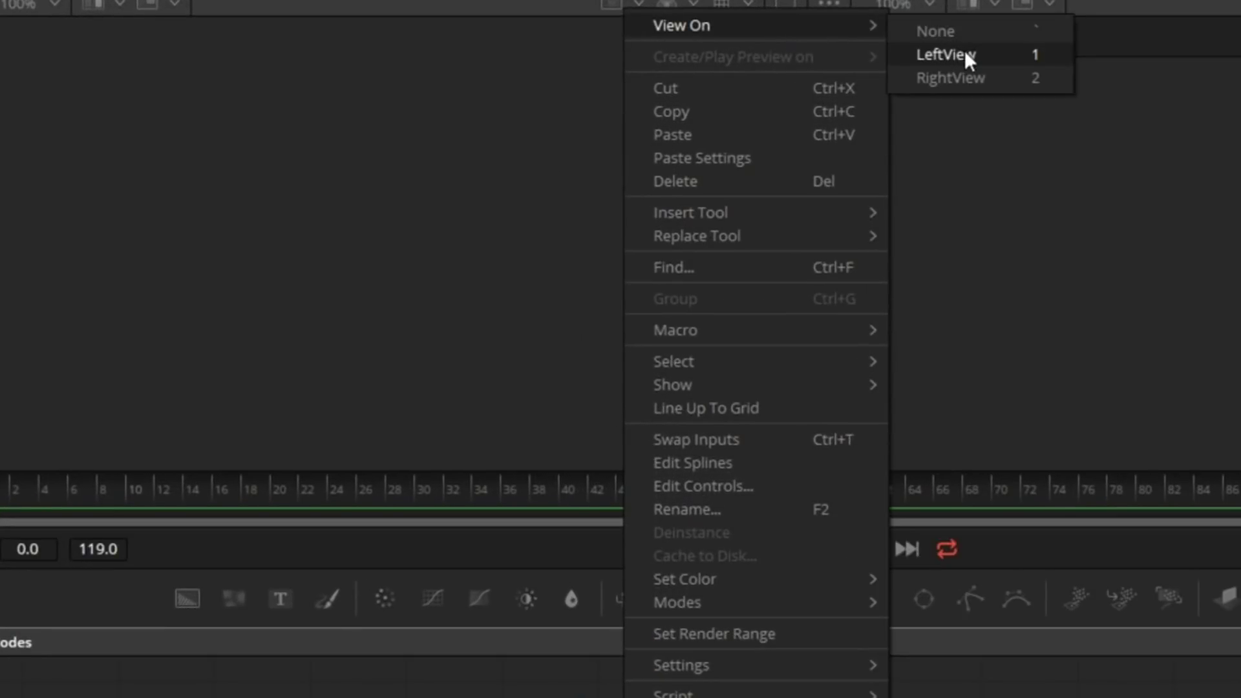
left_click(968, 57)
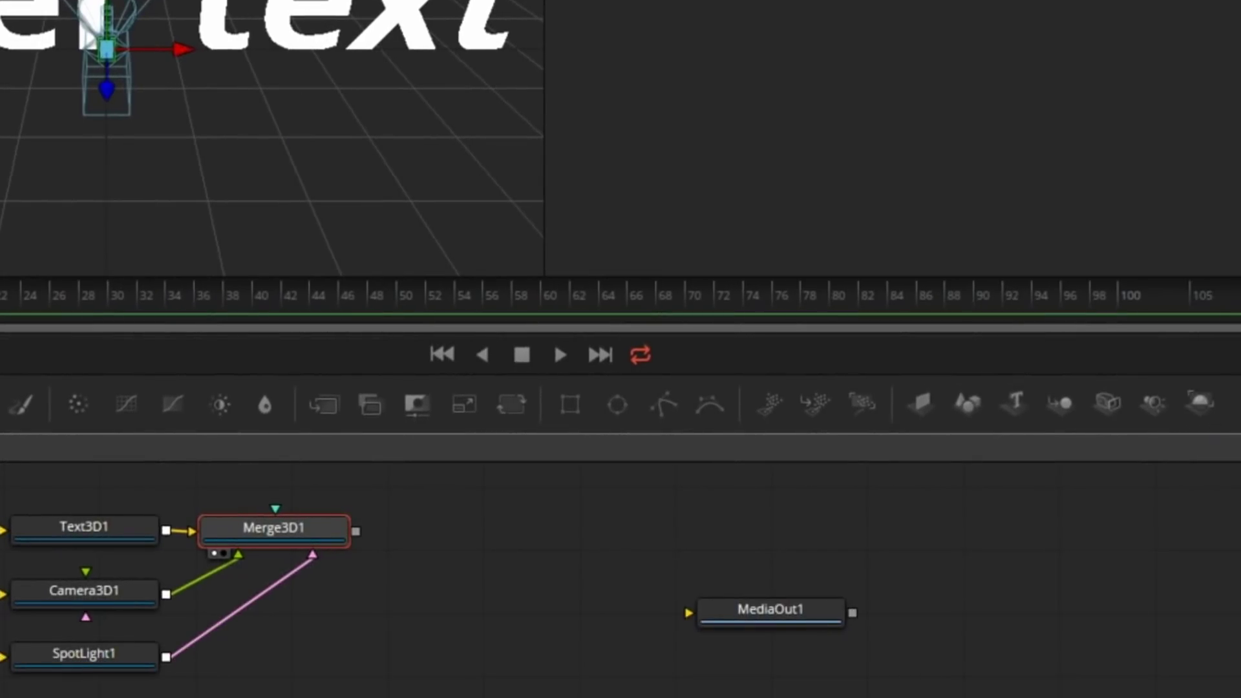
left_click(1201, 405)
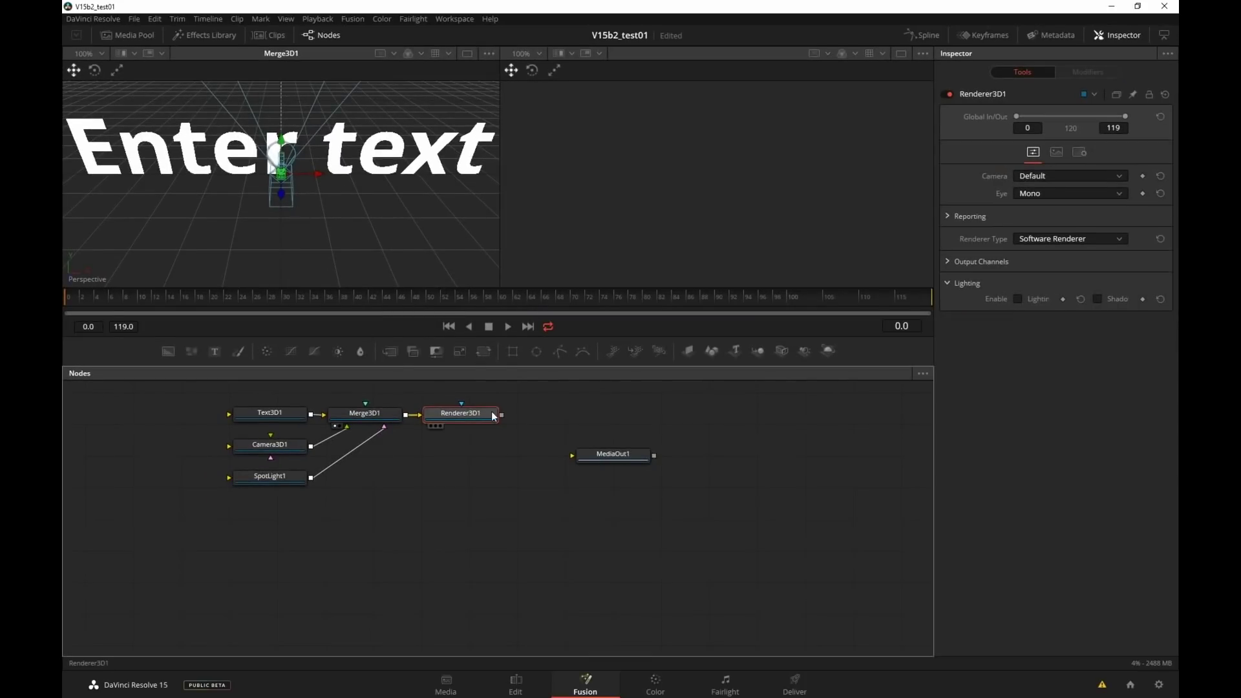
key("2")
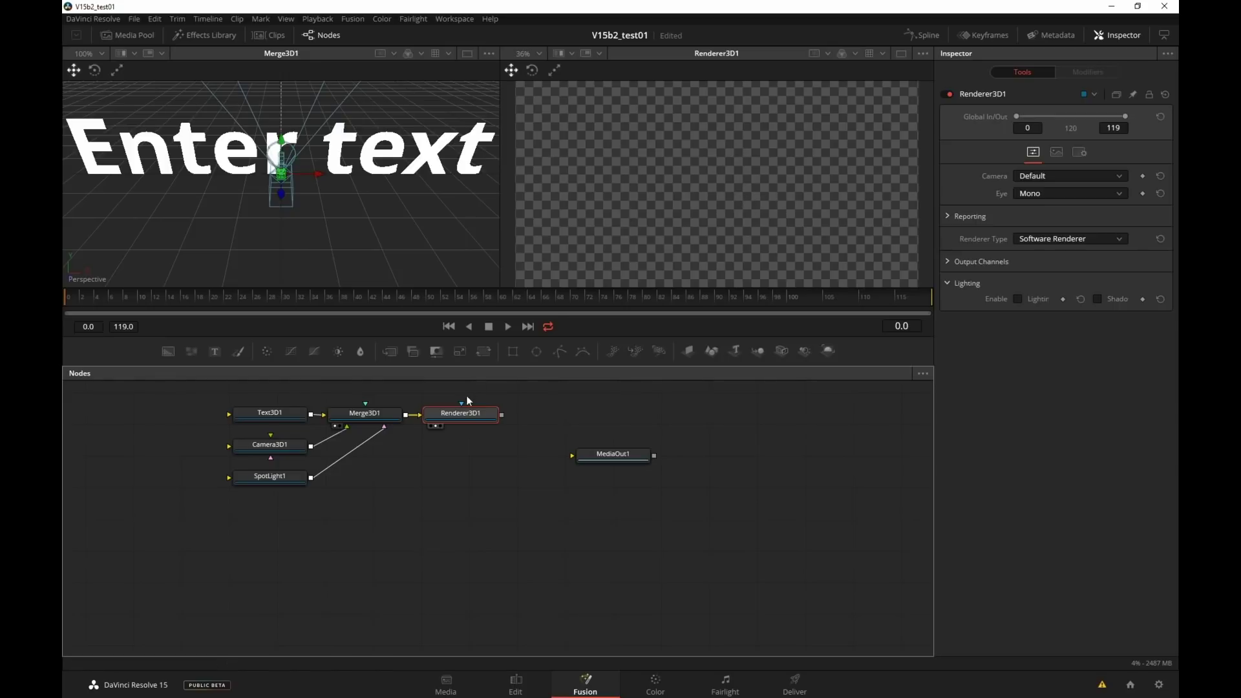
left_click(376, 417)
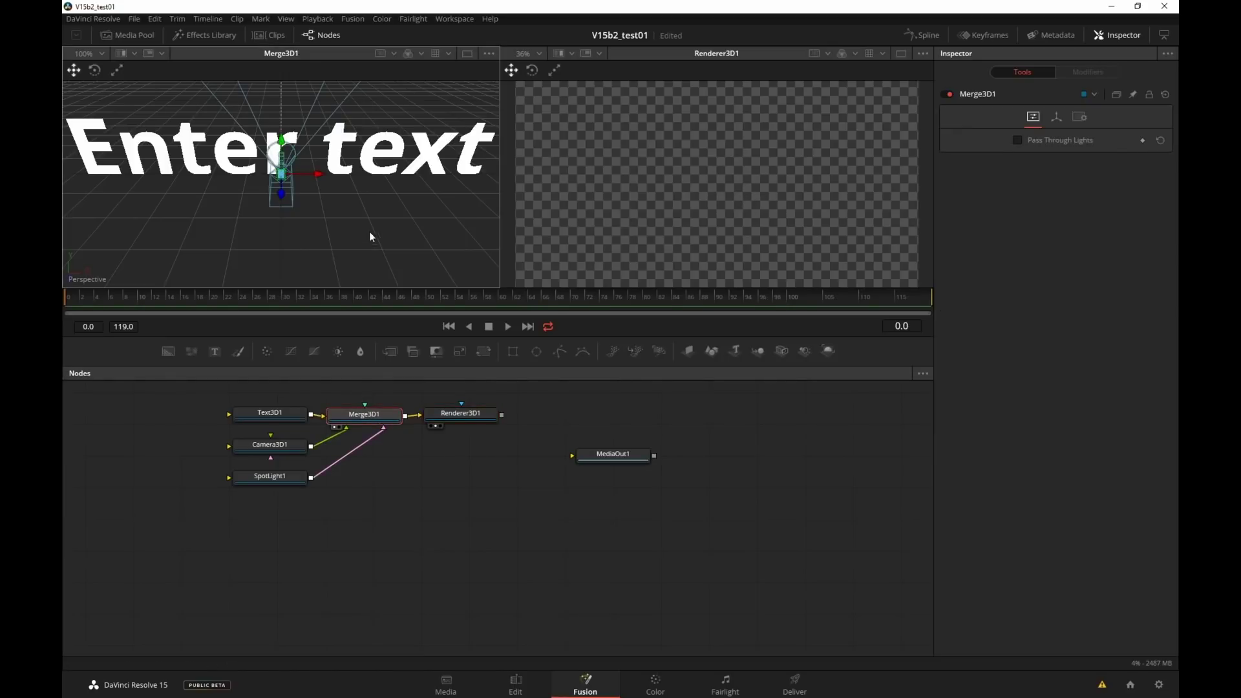
Split the 3D viewer into four views and move Camera3D1 closer to face the text
right_click(336, 208)
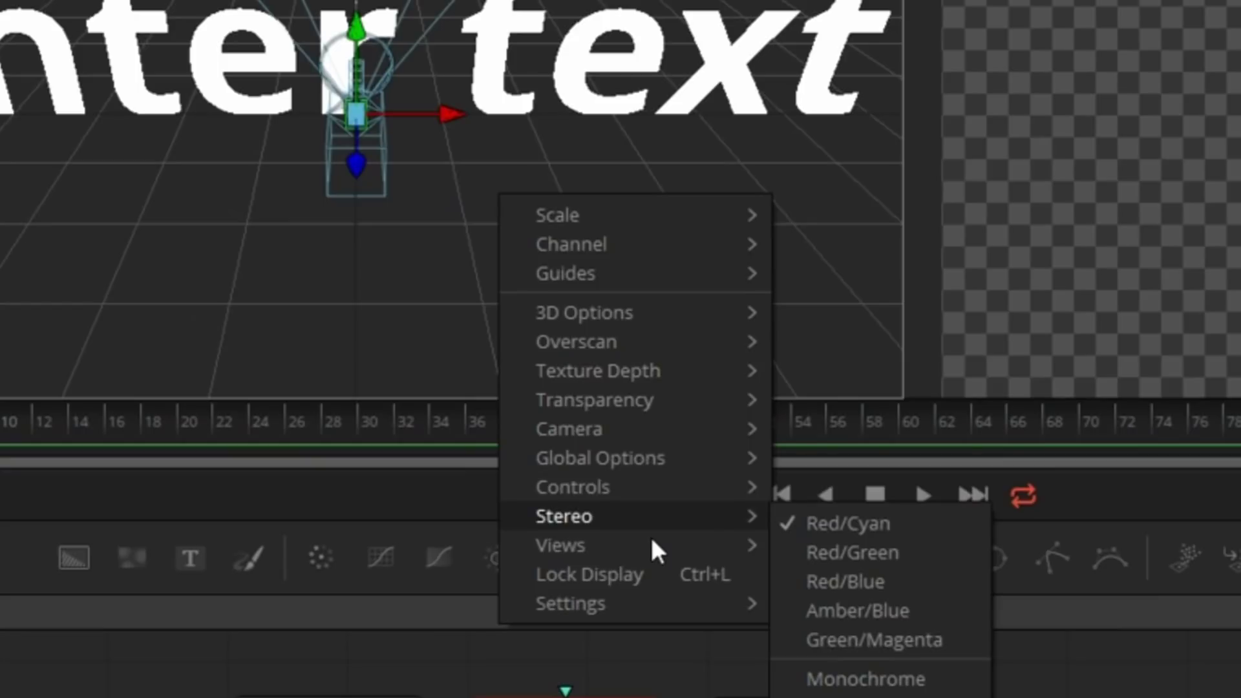
mouse_move(711, 547)
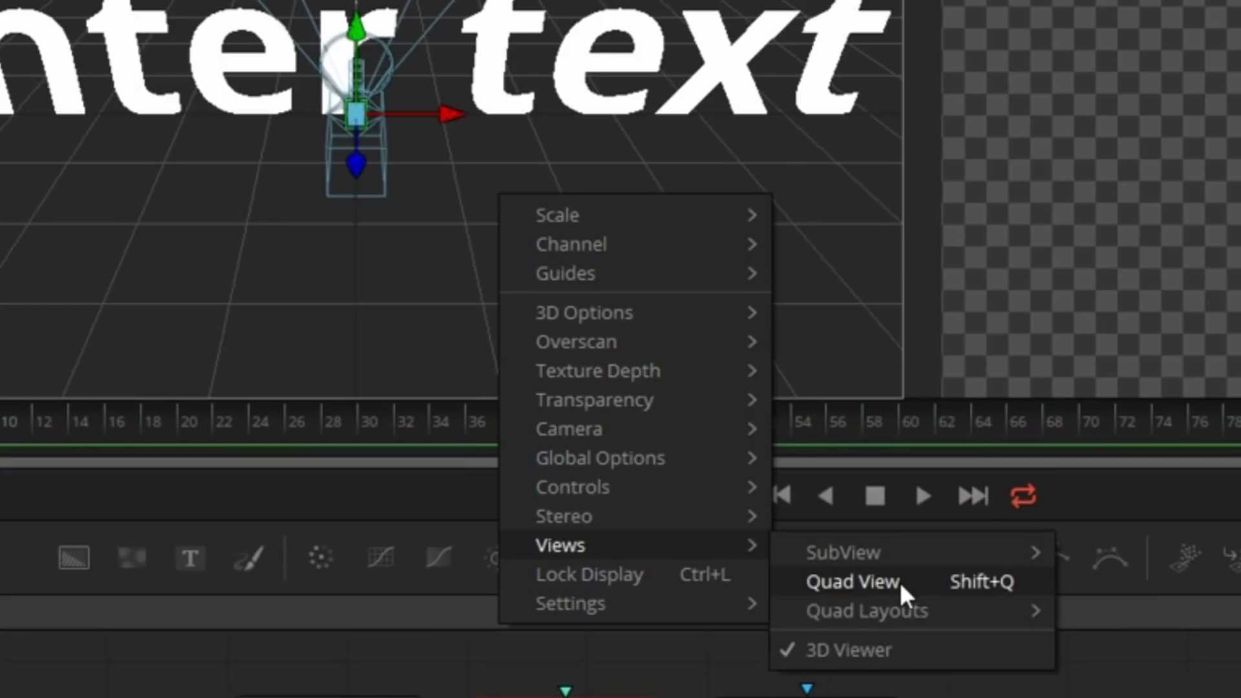
left_click(900, 582)
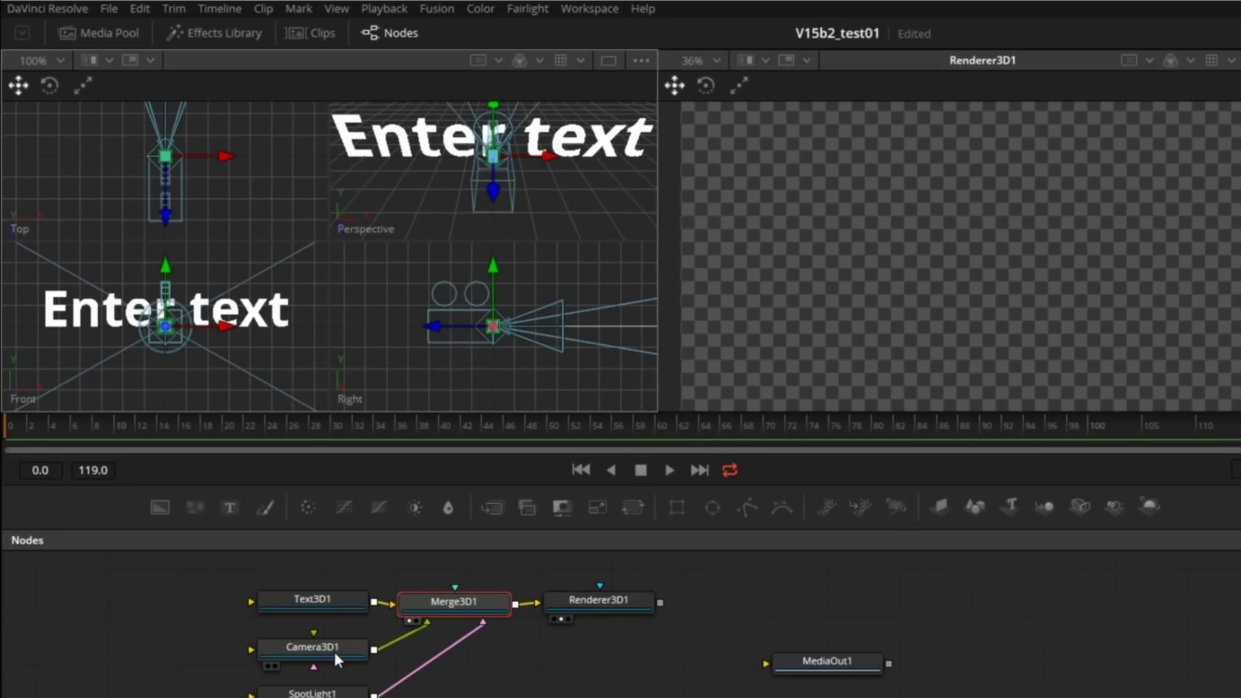
left_click(337, 649)
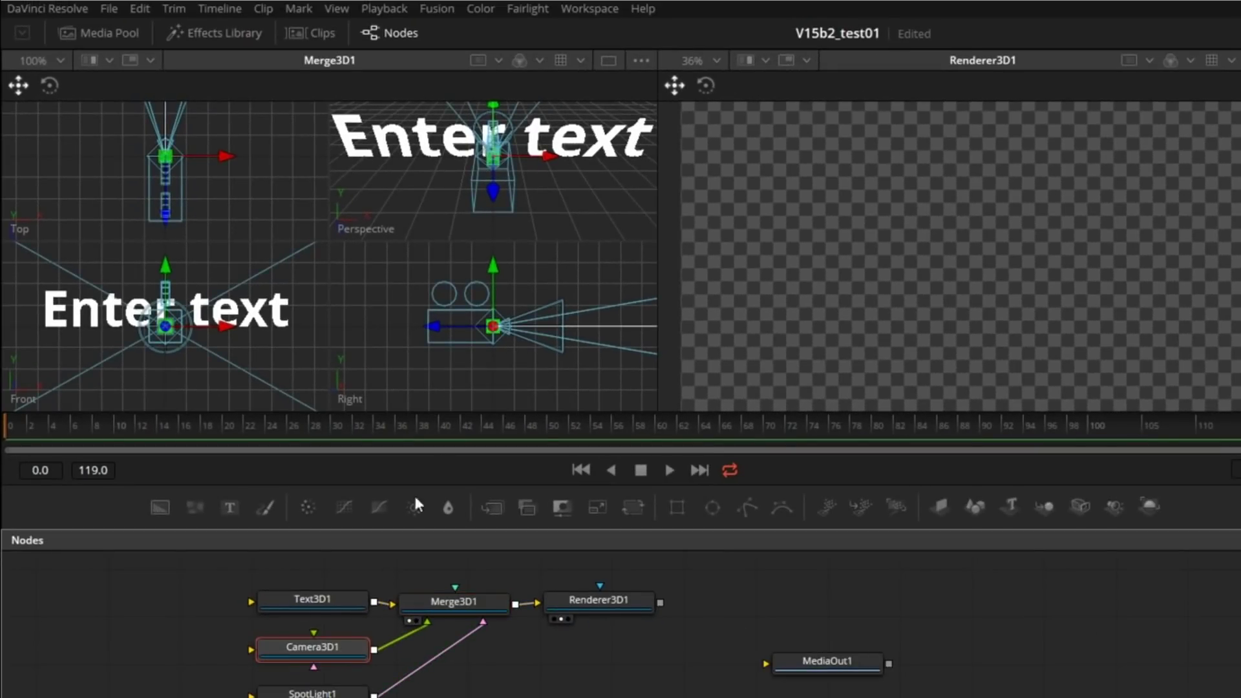
left_click_drag(433, 327, 94, 339)
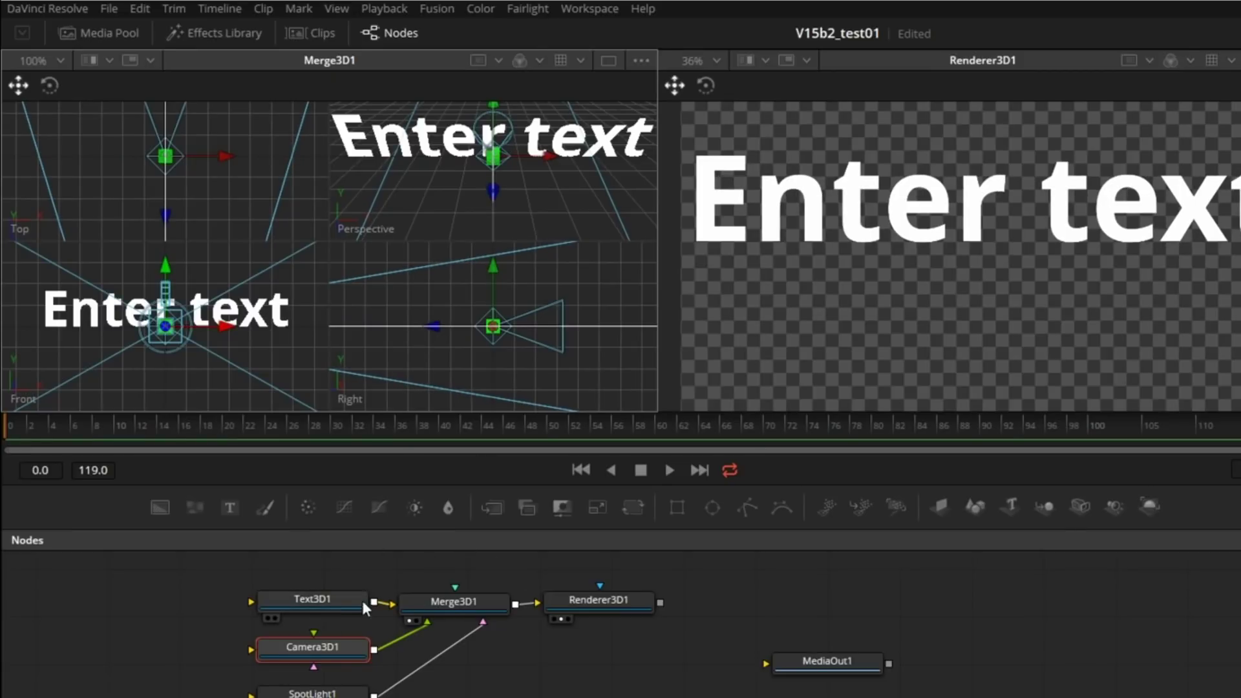
left_click(341, 600)
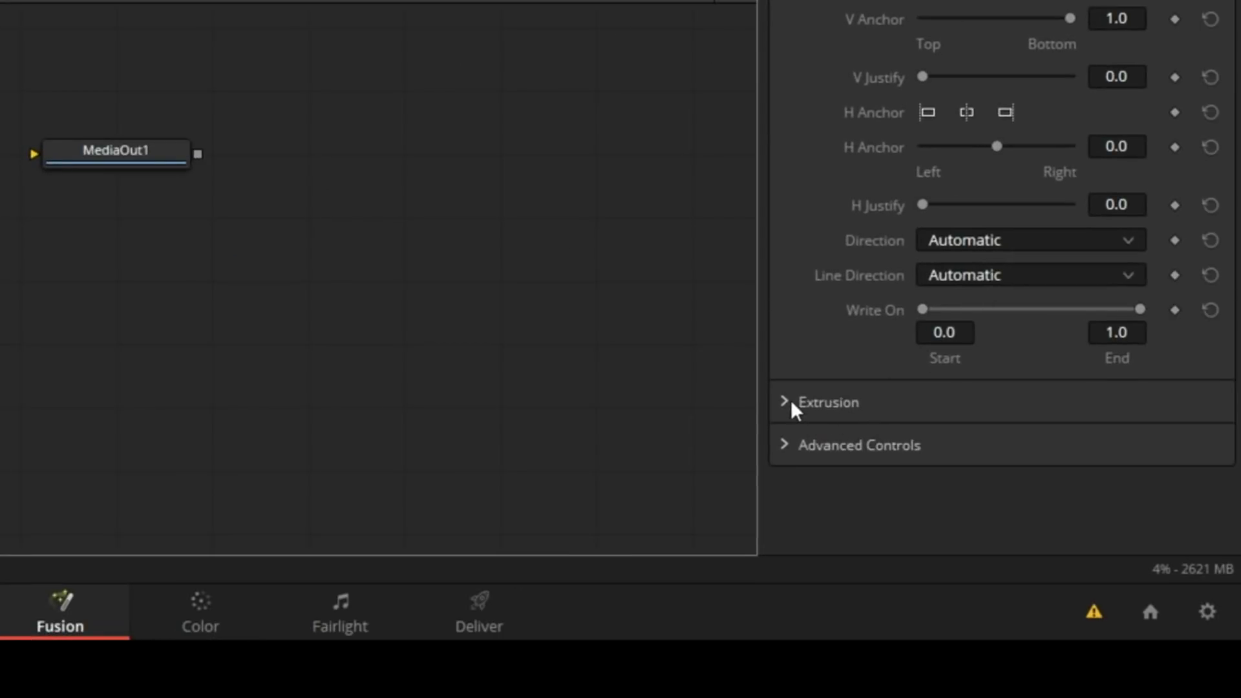
Extrude the text to 0.0835 depth and enable lighting in Renderer3D1
left_click(791, 402)
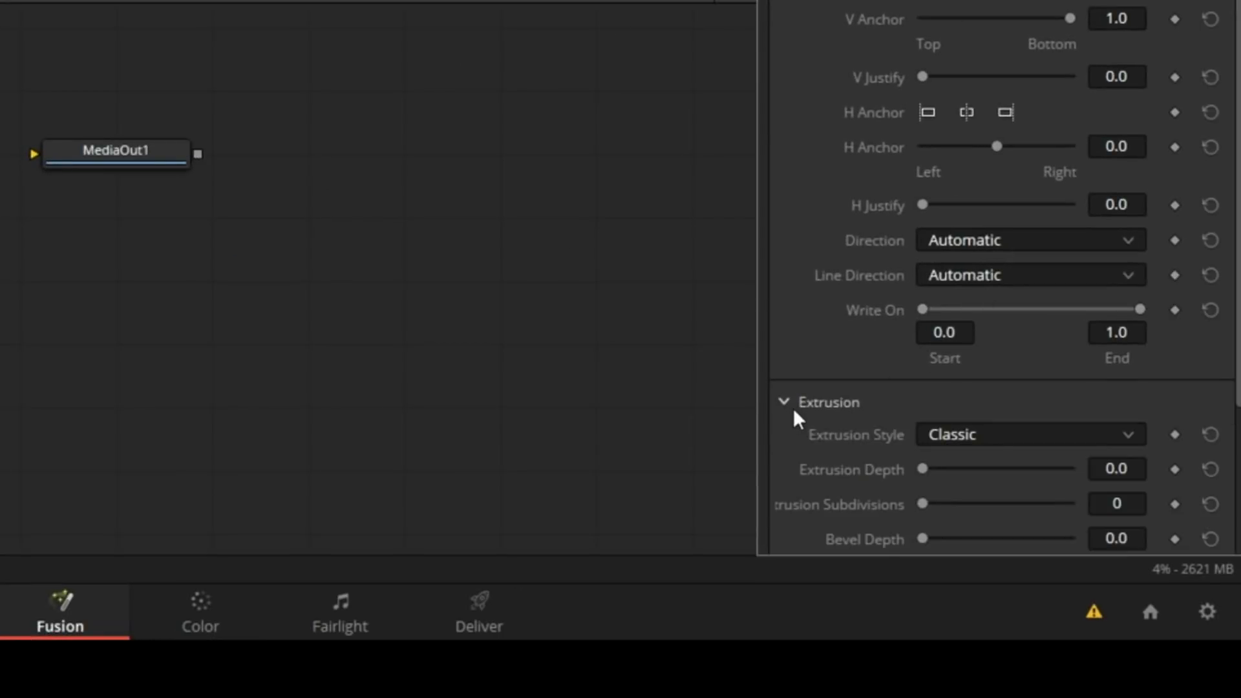
left_click_drag(933, 472, 1003, 468)
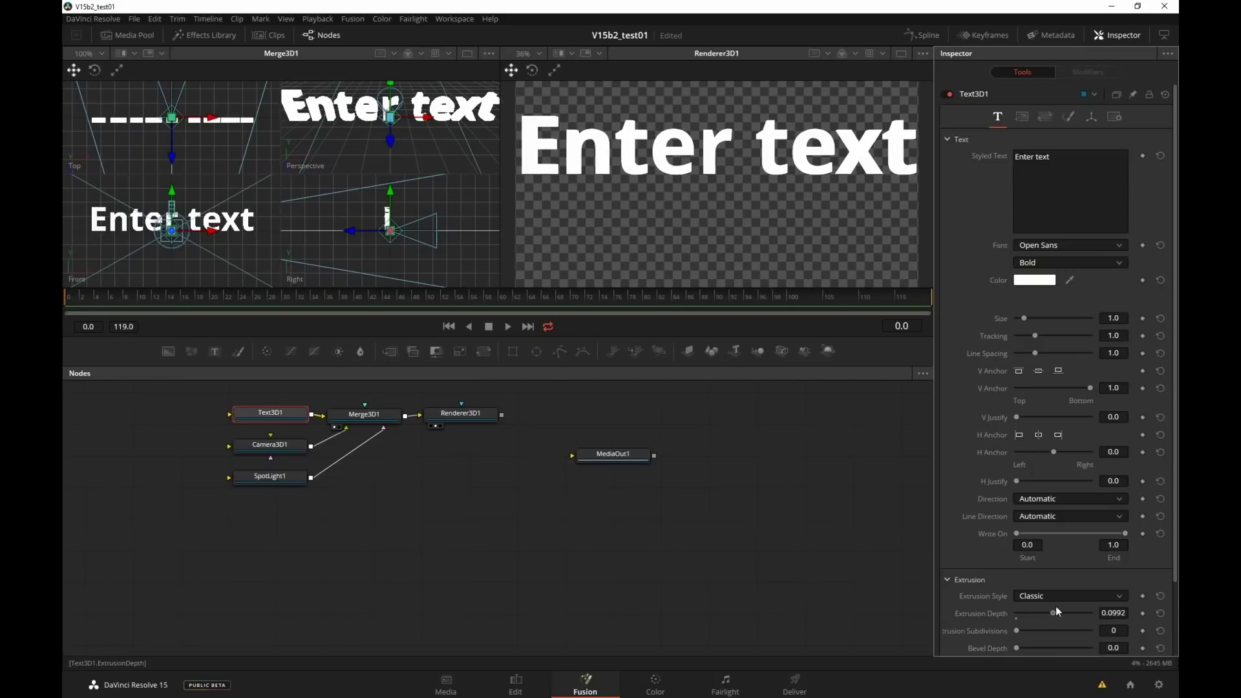
left_click_drag(1057, 609, 1050, 610)
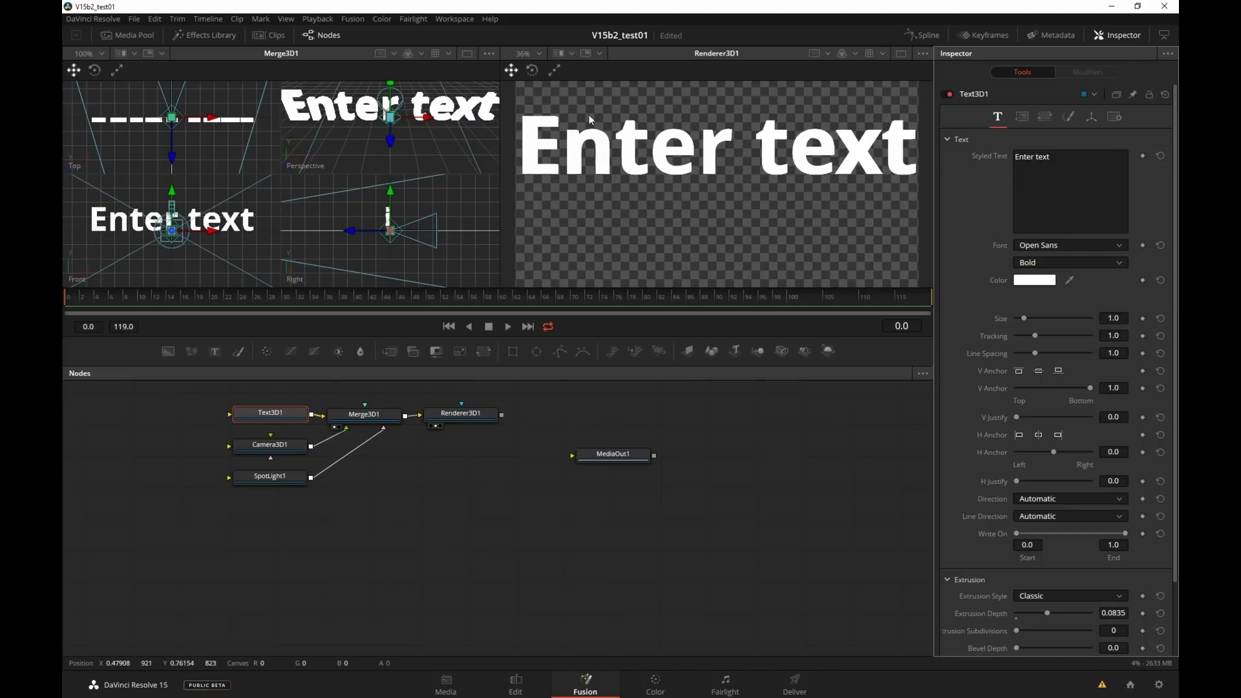
left_click(464, 418)
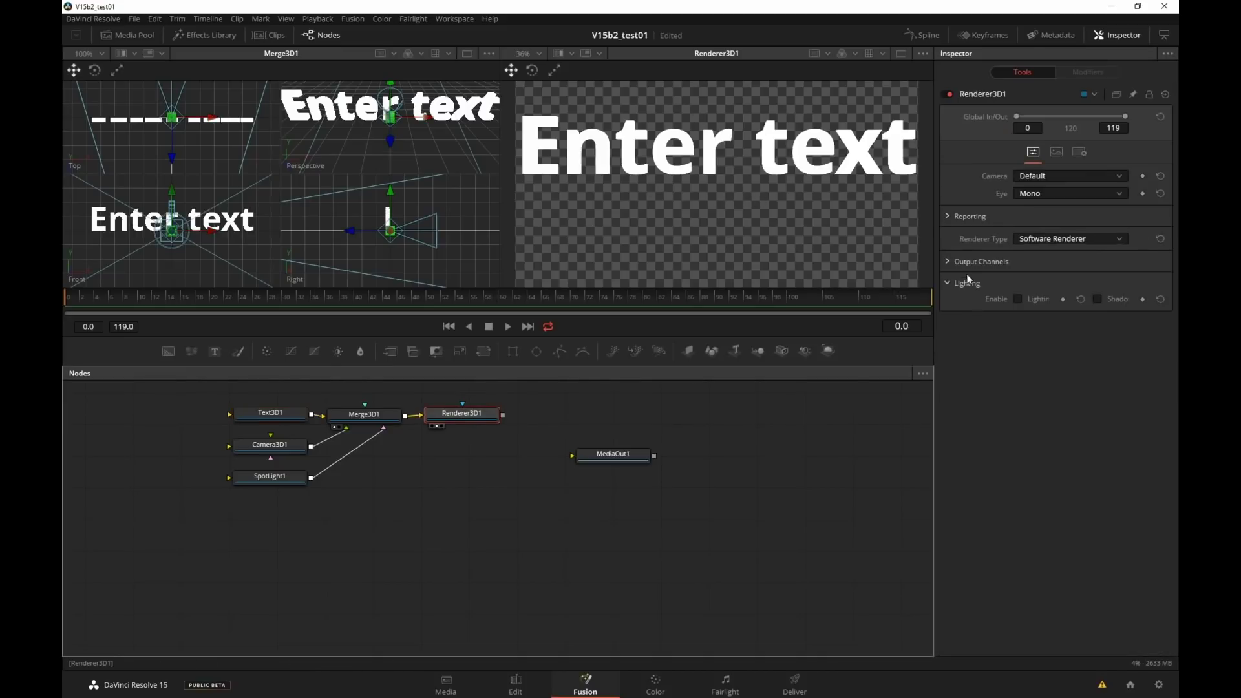
left_click(1019, 299)
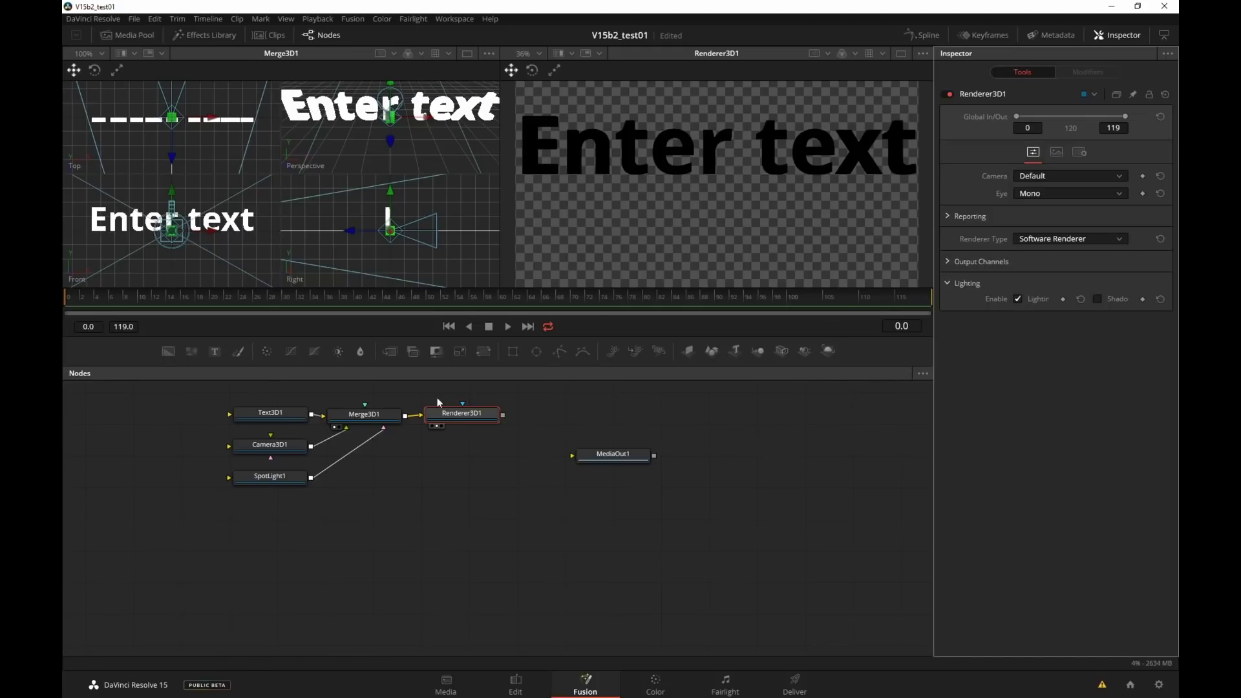
Shift SpotLight1 sideways and widen its penumbra angle to soften the edge
left_click(278, 477)
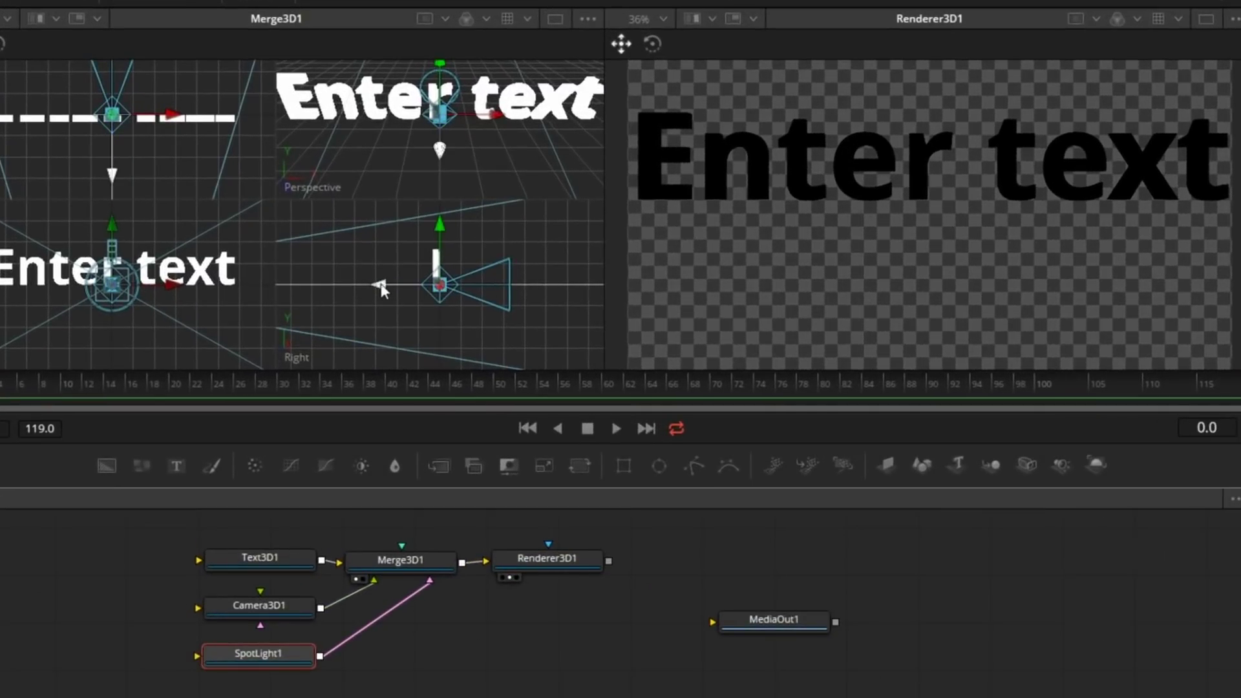
left_click_drag(377, 286, 177, 283)
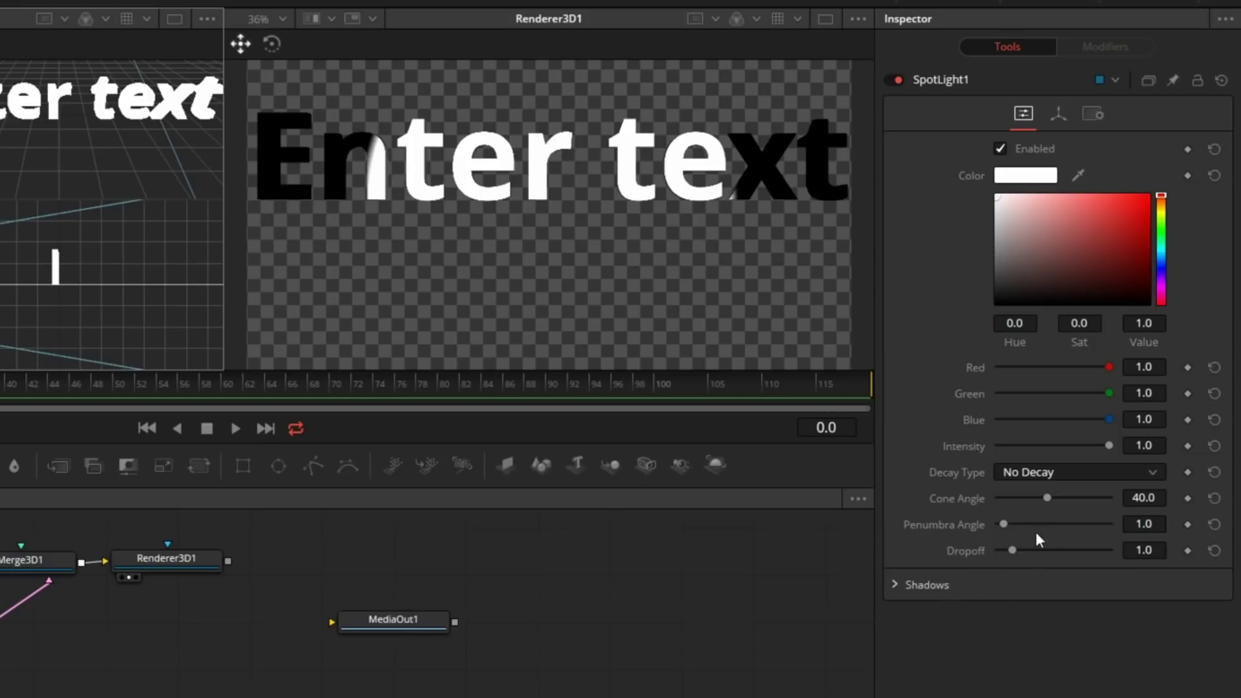
left_click_drag(1006, 524, 1046, 524)
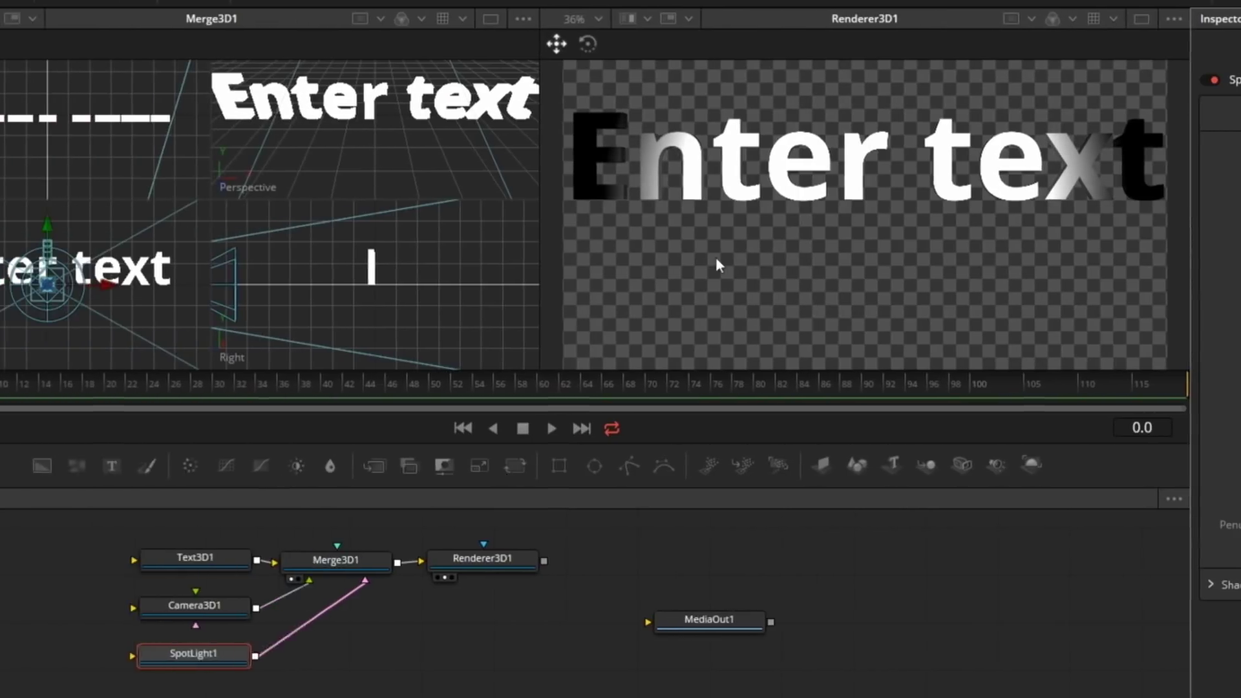
Move Text3D1 down in the scene and set its X rotation to -28.7
left_click(293, 558)
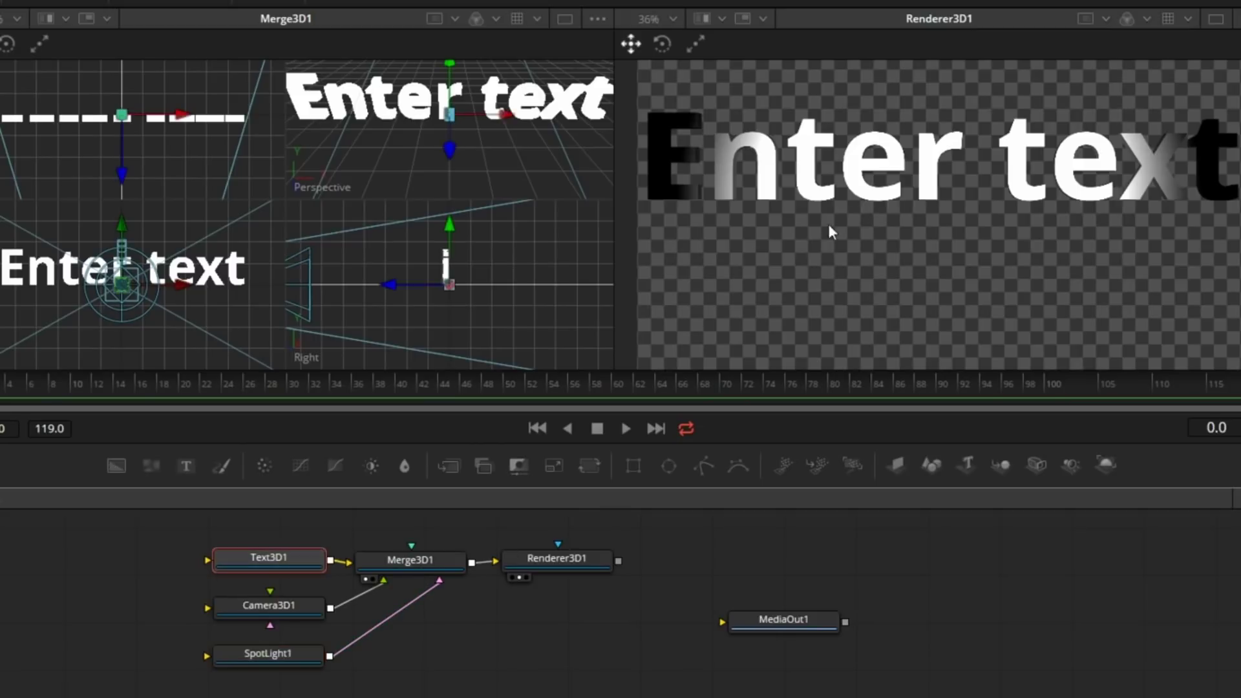
left_click_drag(453, 286, 448, 346)
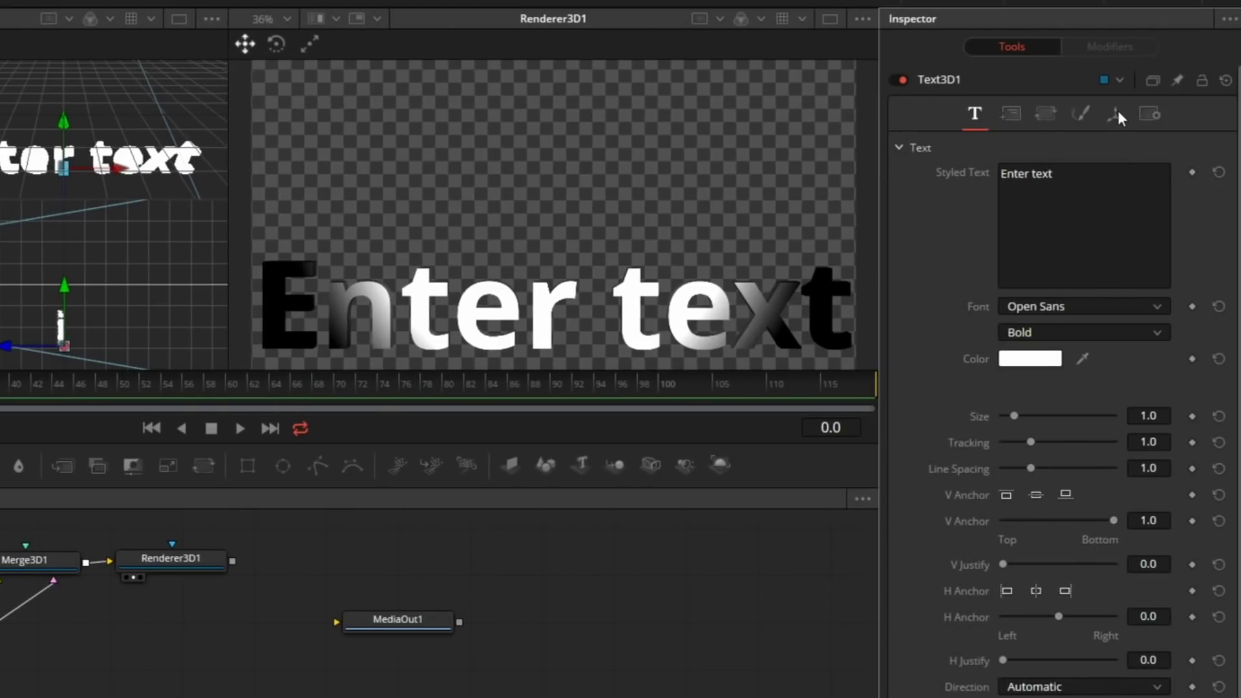
left_click(1116, 115)
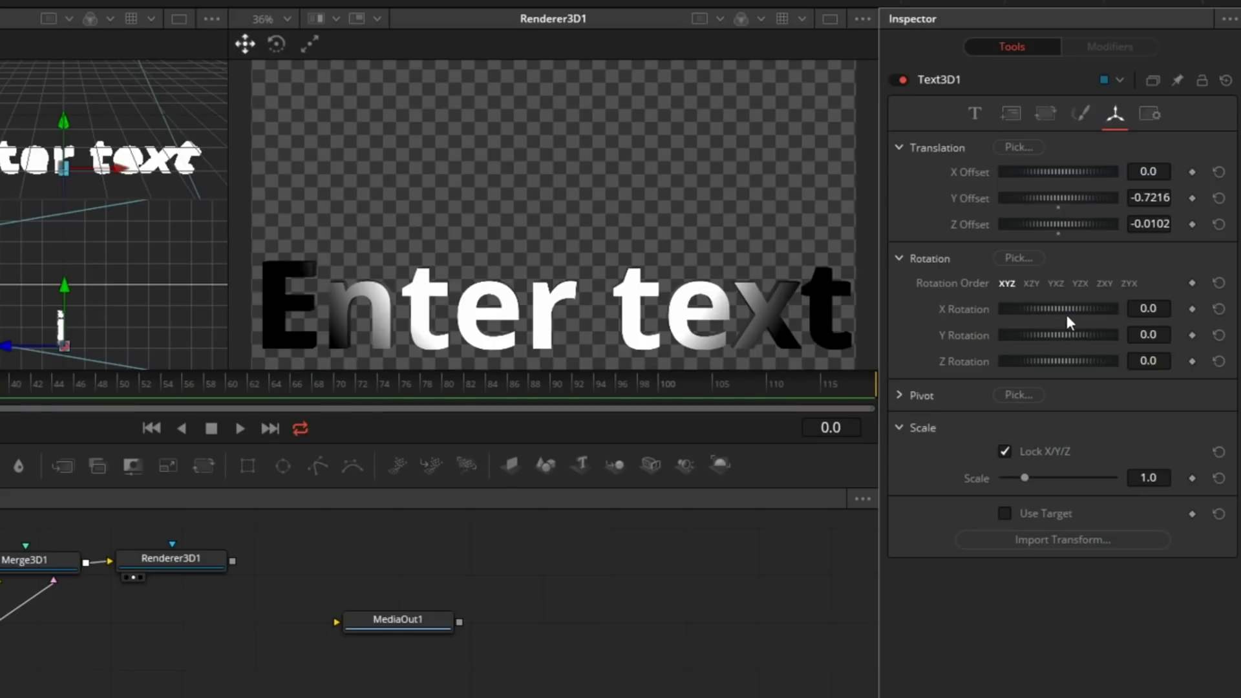
left_click_drag(1054, 310, 1045, 312)
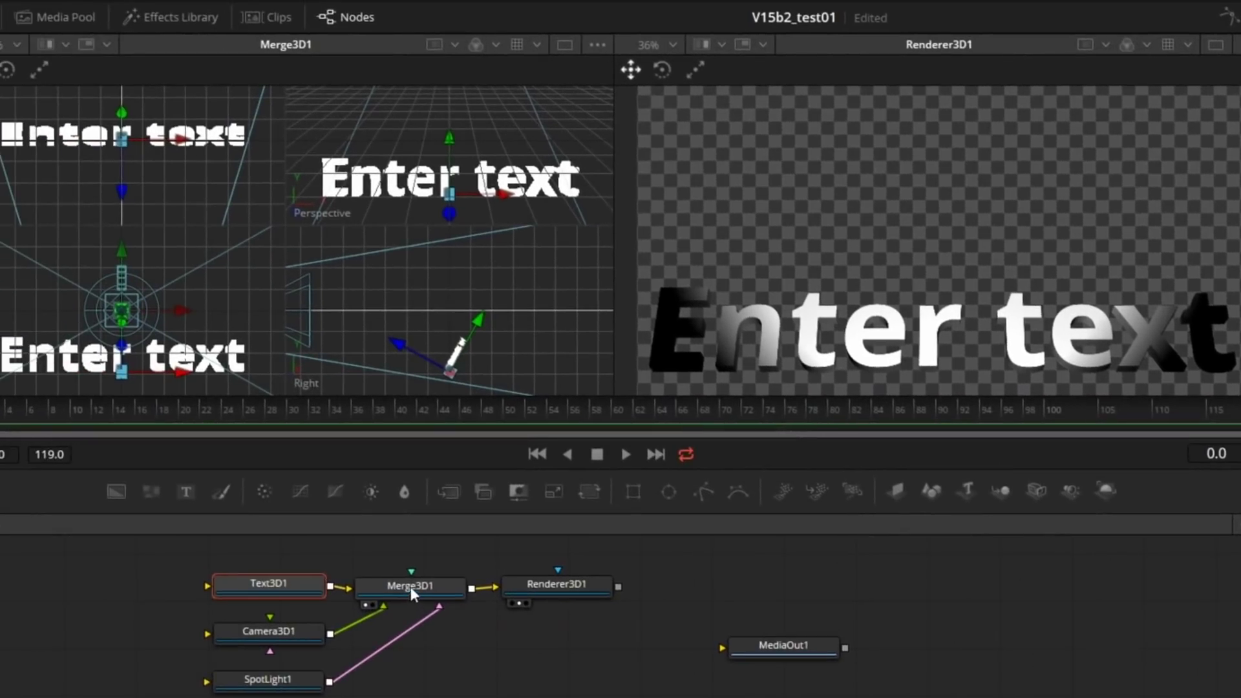
Add a Point Light and a Directional Light from Tools > 3D > Light, both feeding Merge3D1
left_click(410, 587)
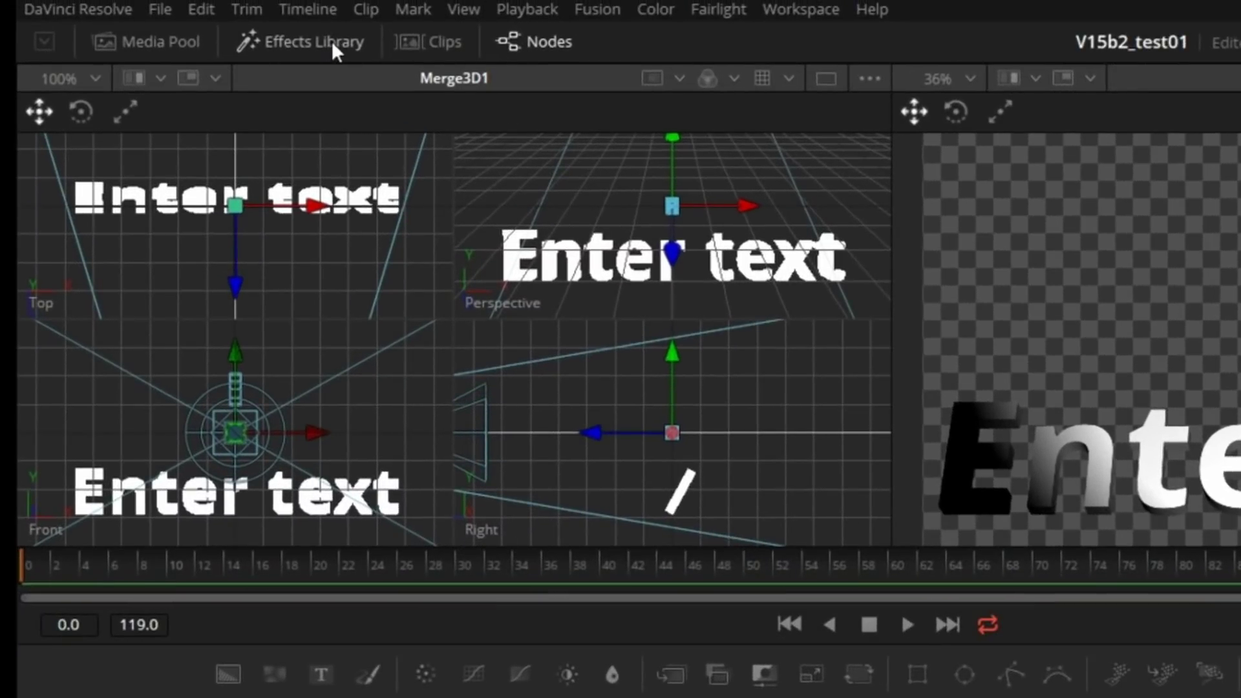
left_click(329, 39)
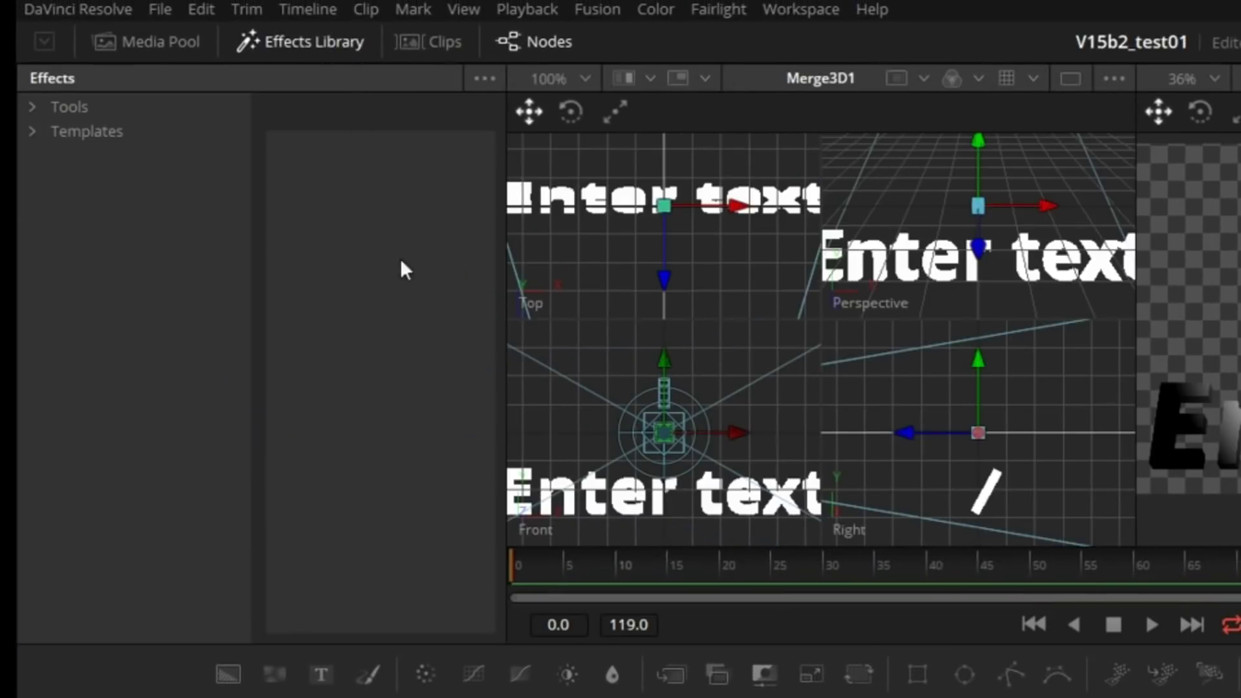
left_click(34, 106)
left_click(56, 131)
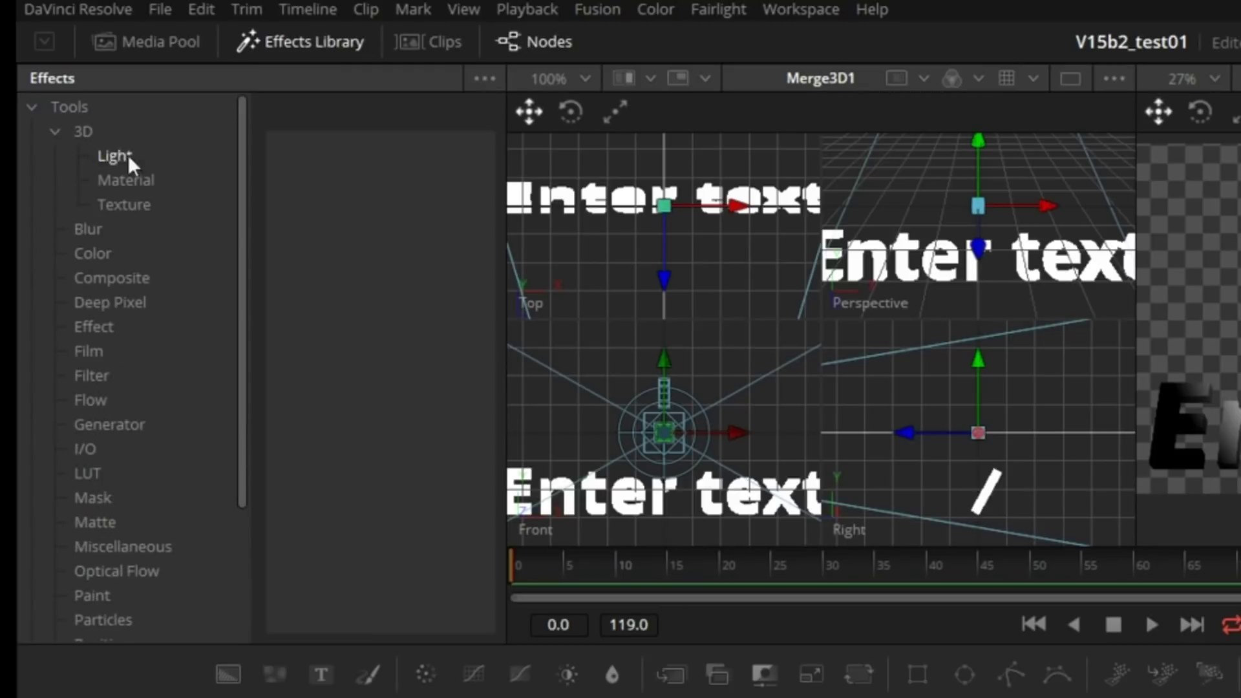
left_click(120, 157)
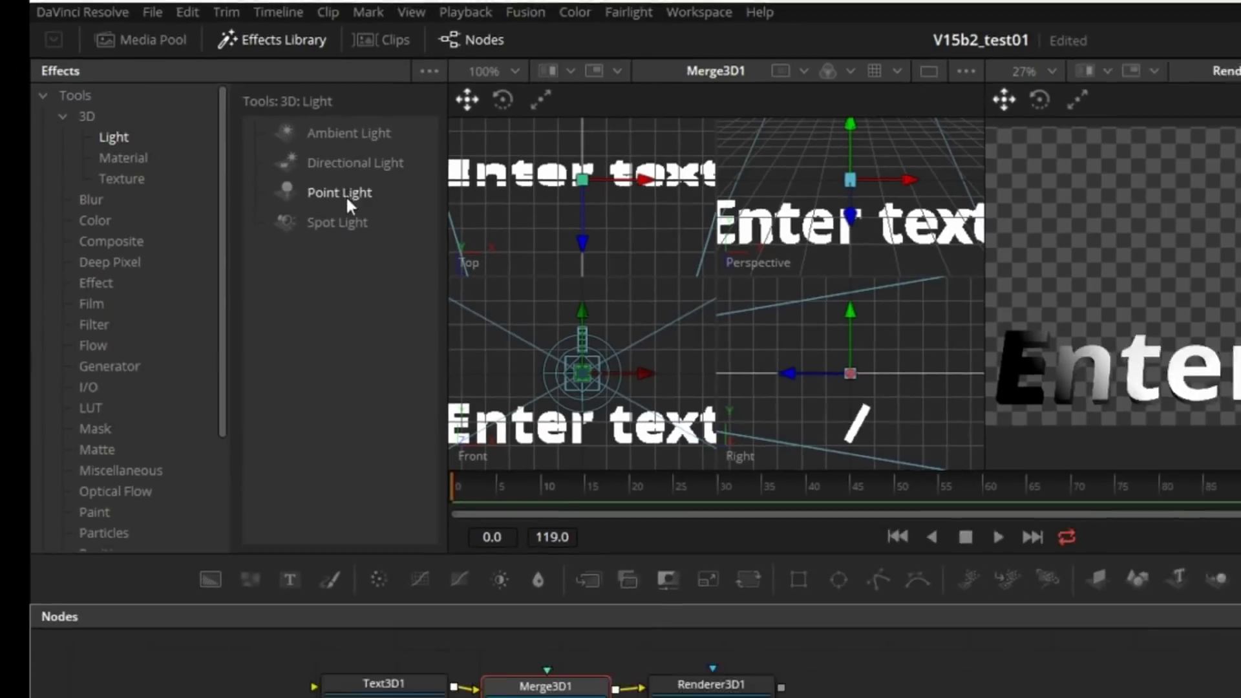
left_click(396, 258)
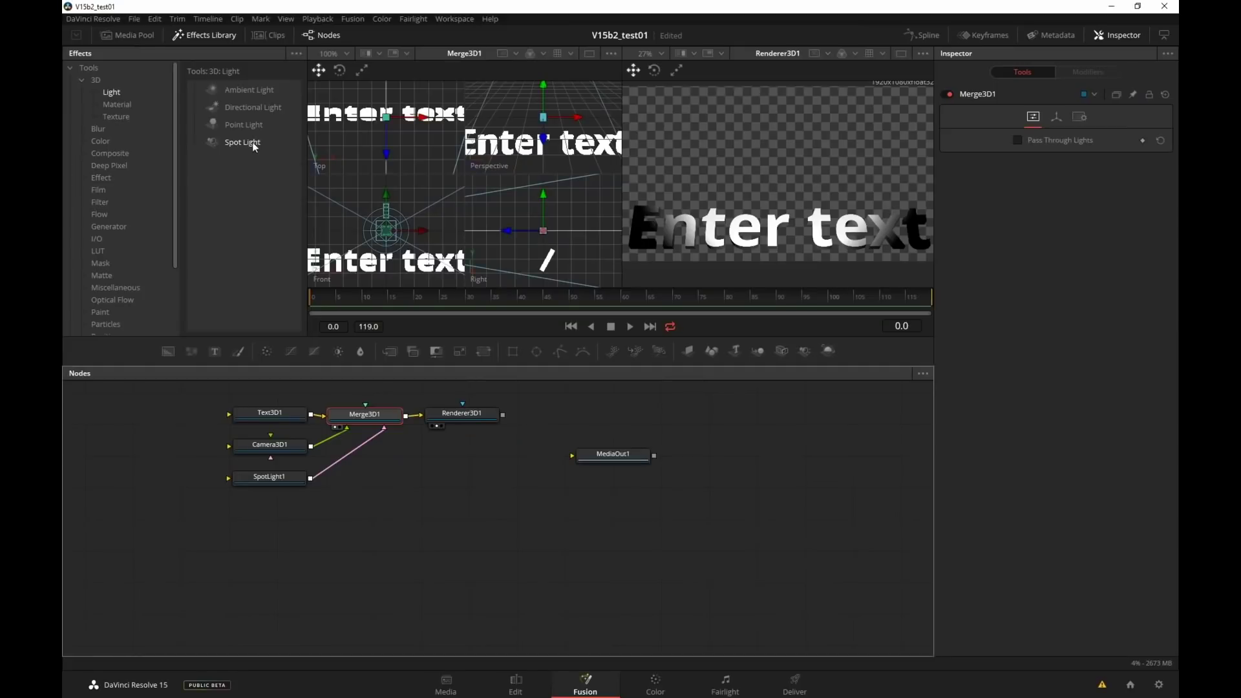
left_click(254, 124)
left_click(262, 107)
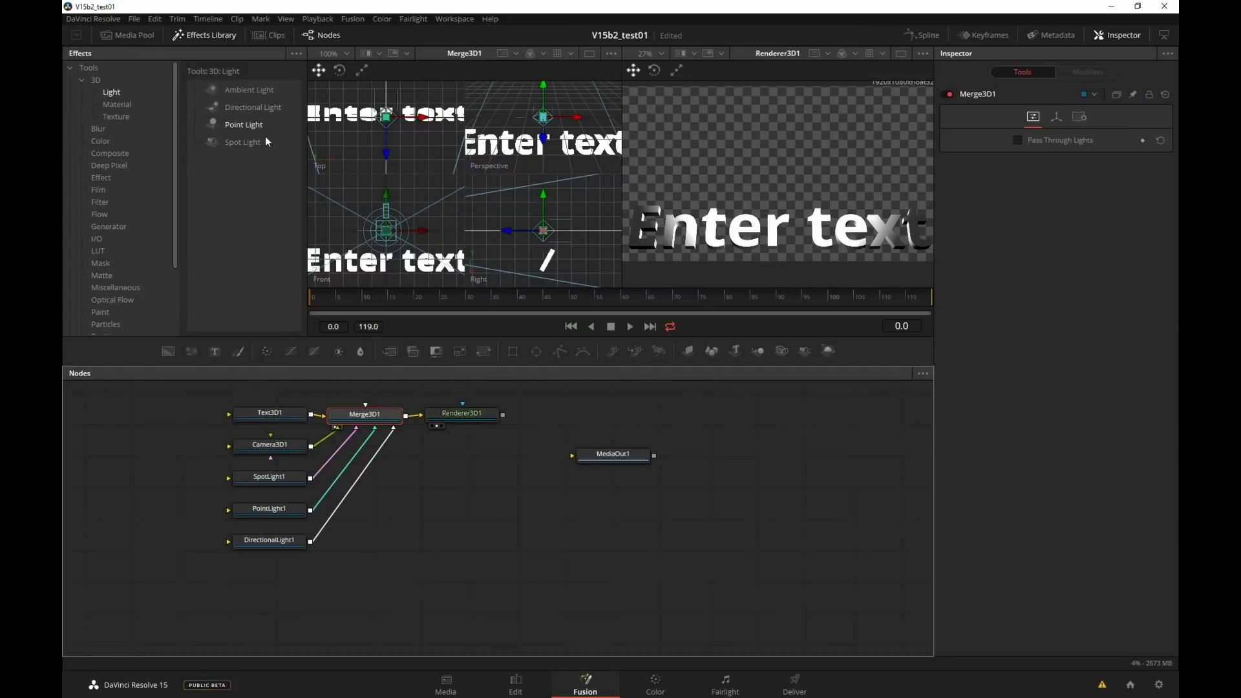
left_click(285, 541)
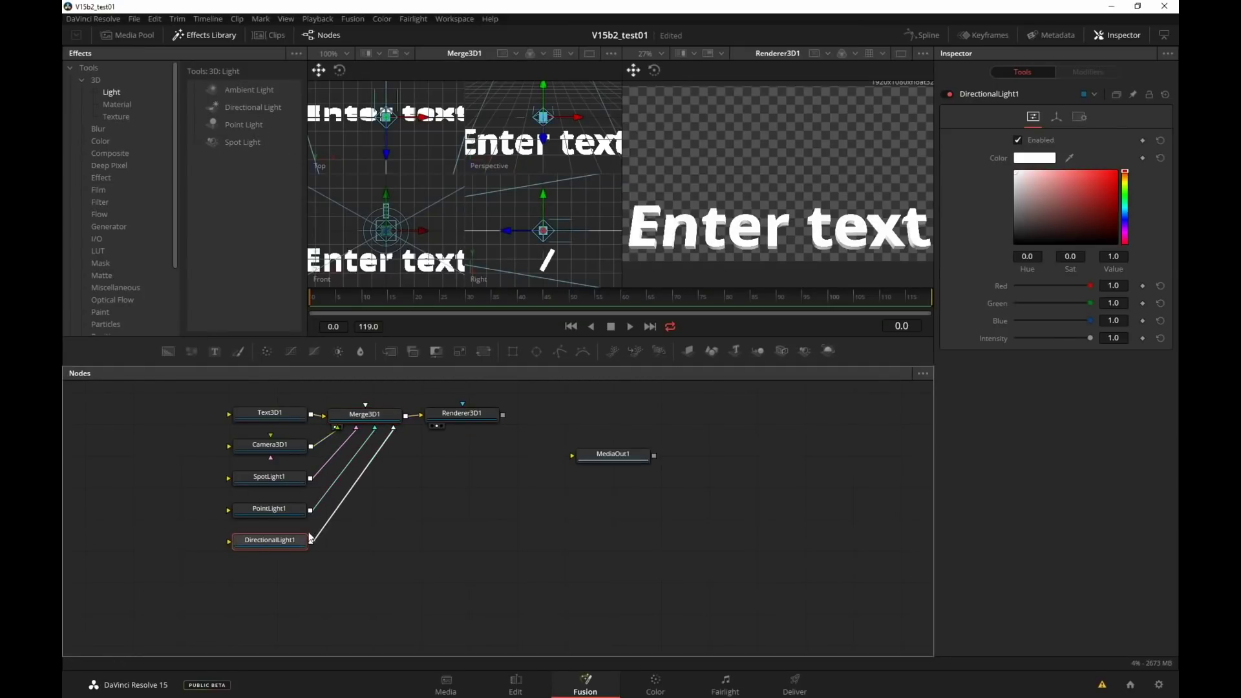
left_click(218, 39)
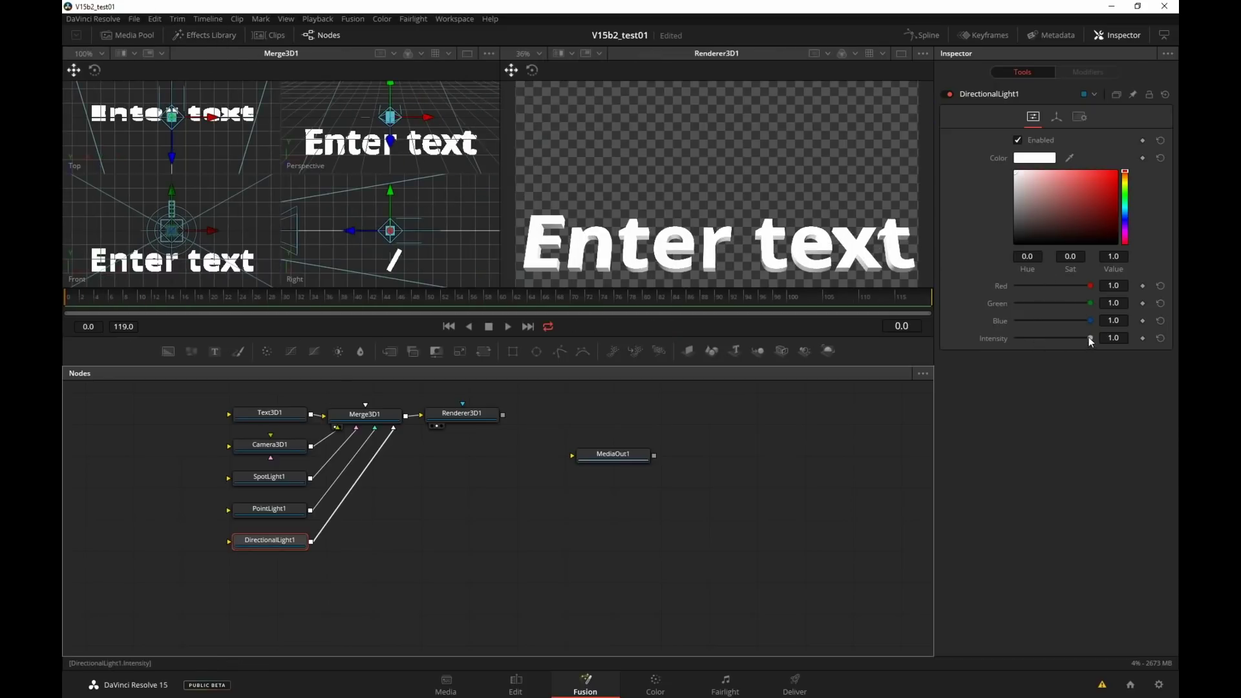
Set intensities to DirectionalLight1 0.386, SpotLight1 0.094 and PointLight1 0.78, making the point light red
left_click_drag(1089, 338, 1046, 339)
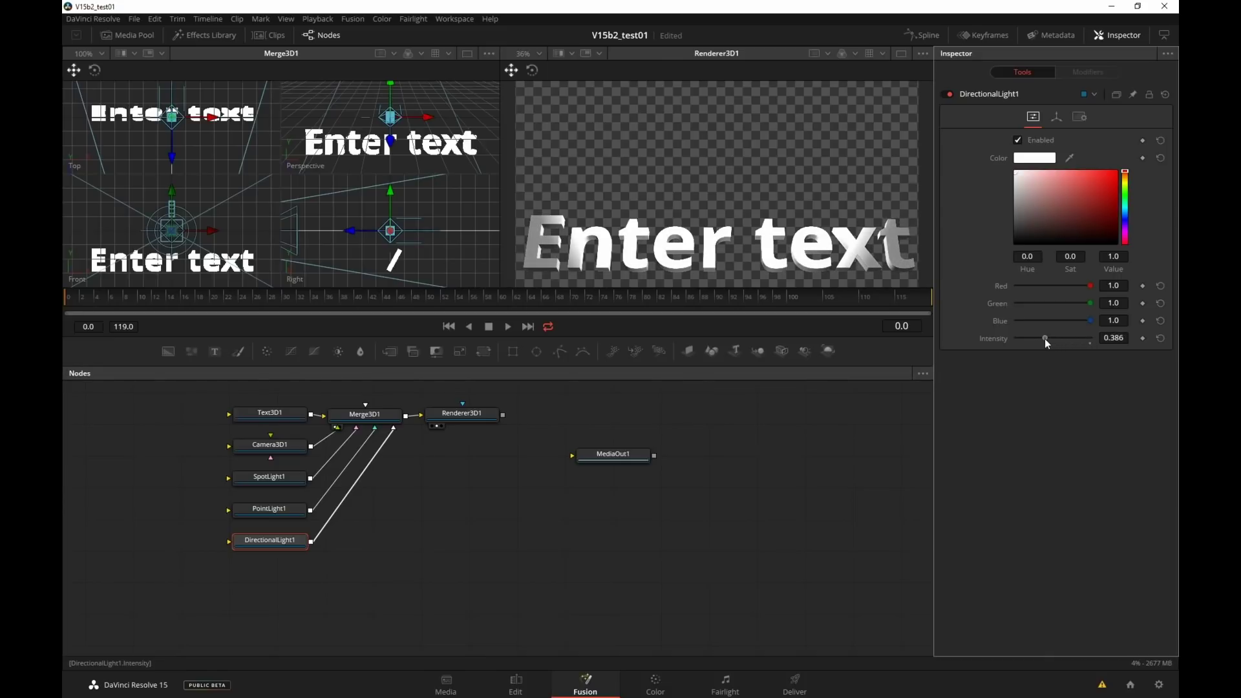
left_click(262, 482)
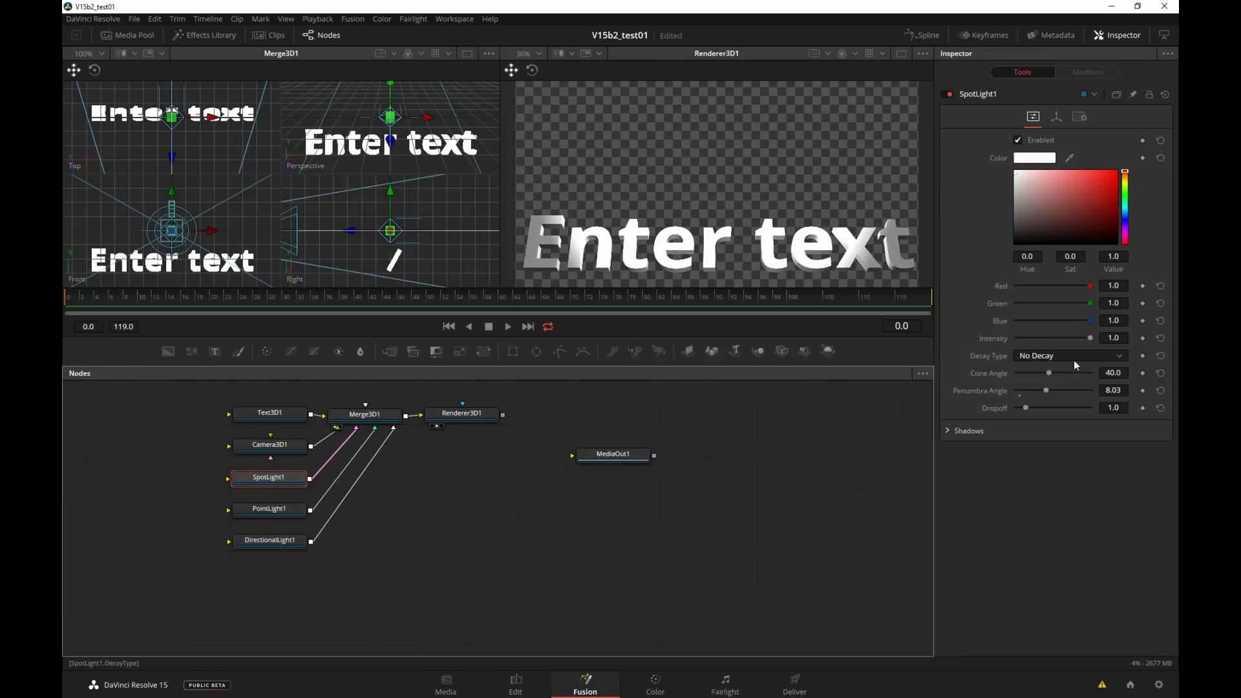
left_click_drag(1091, 338, 1073, 338)
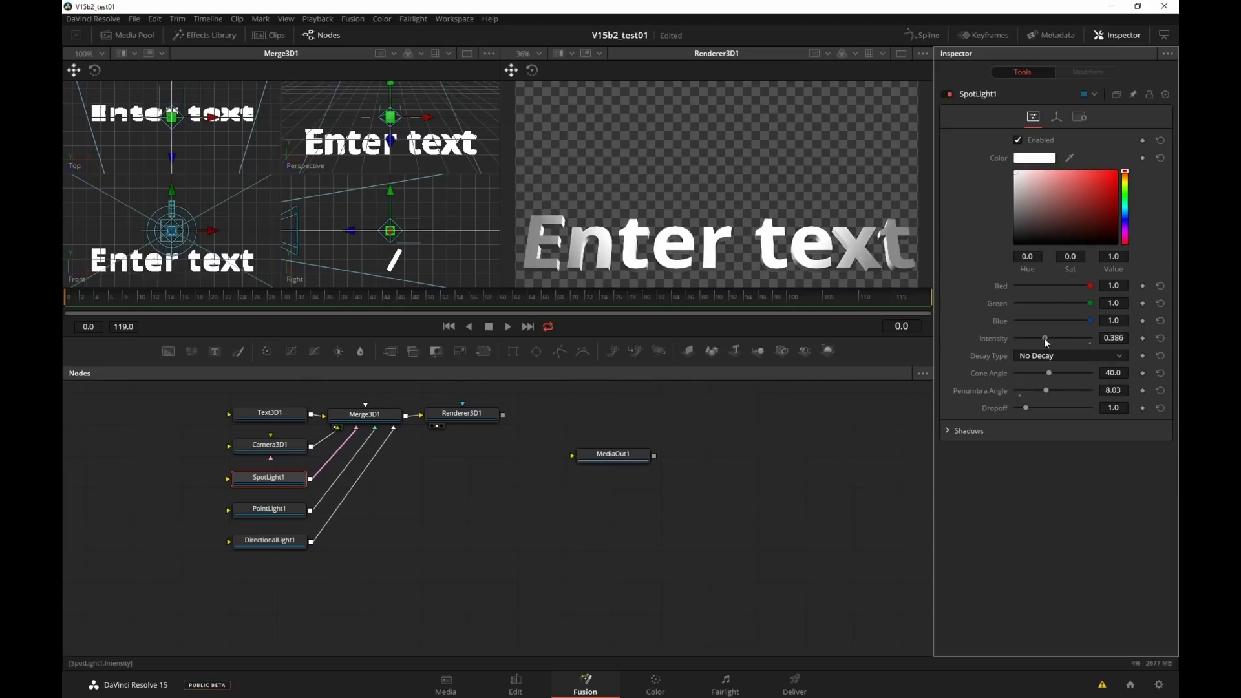
left_click_drag(1045, 339, 1022, 339)
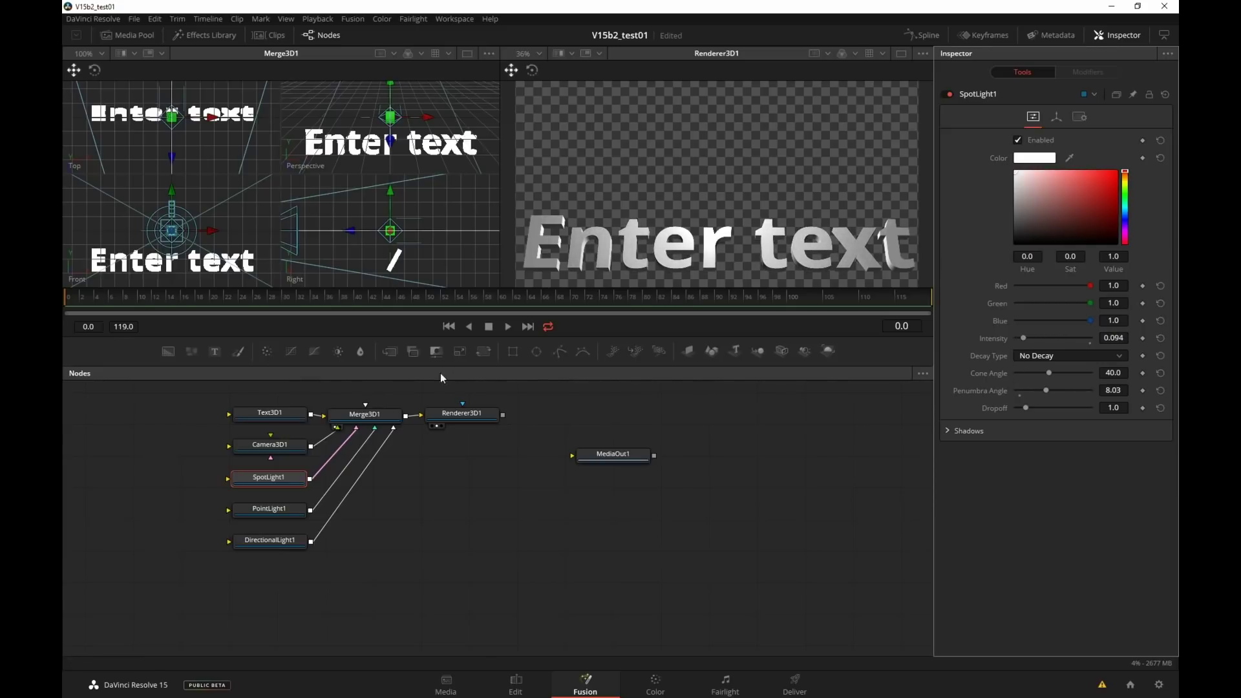
left_click(273, 510)
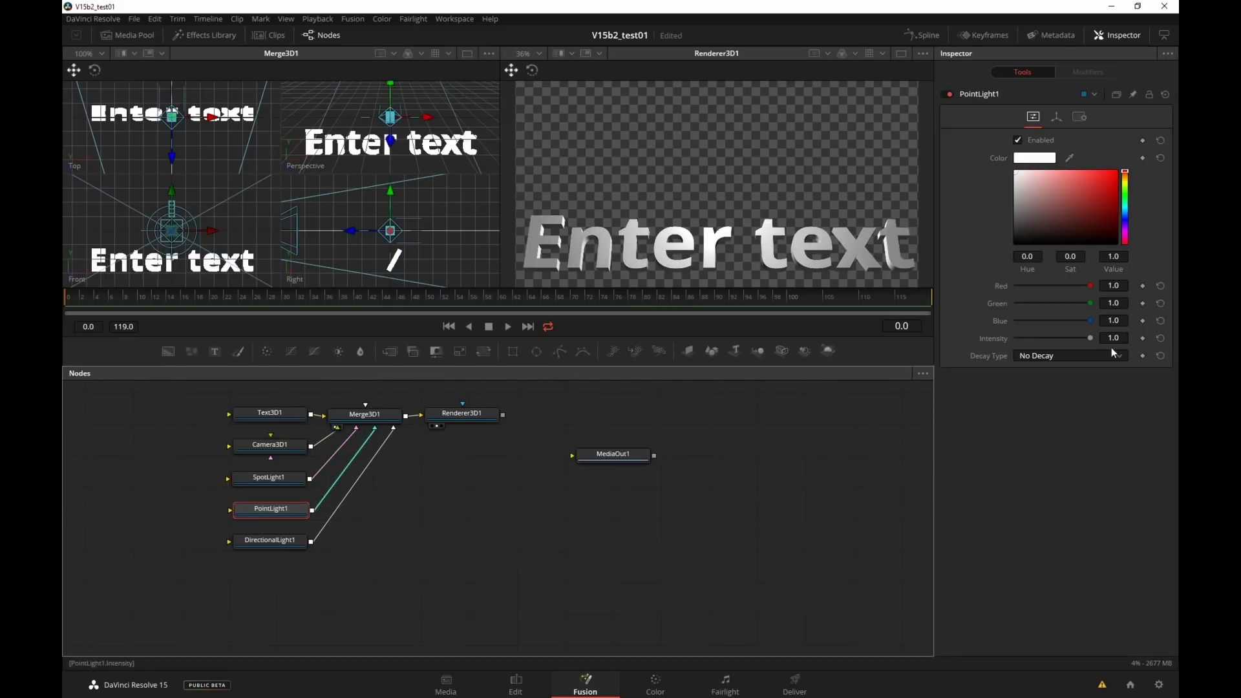
left_click_drag(1091, 338, 1074, 339)
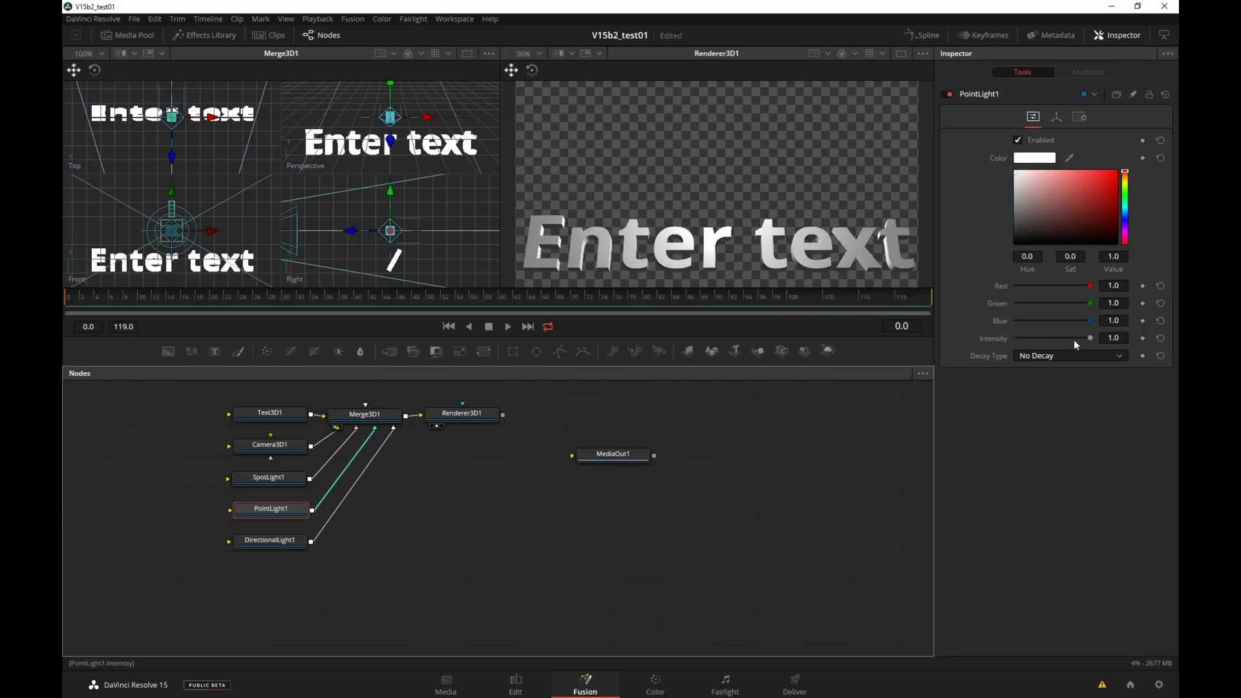
left_click(1108, 183)
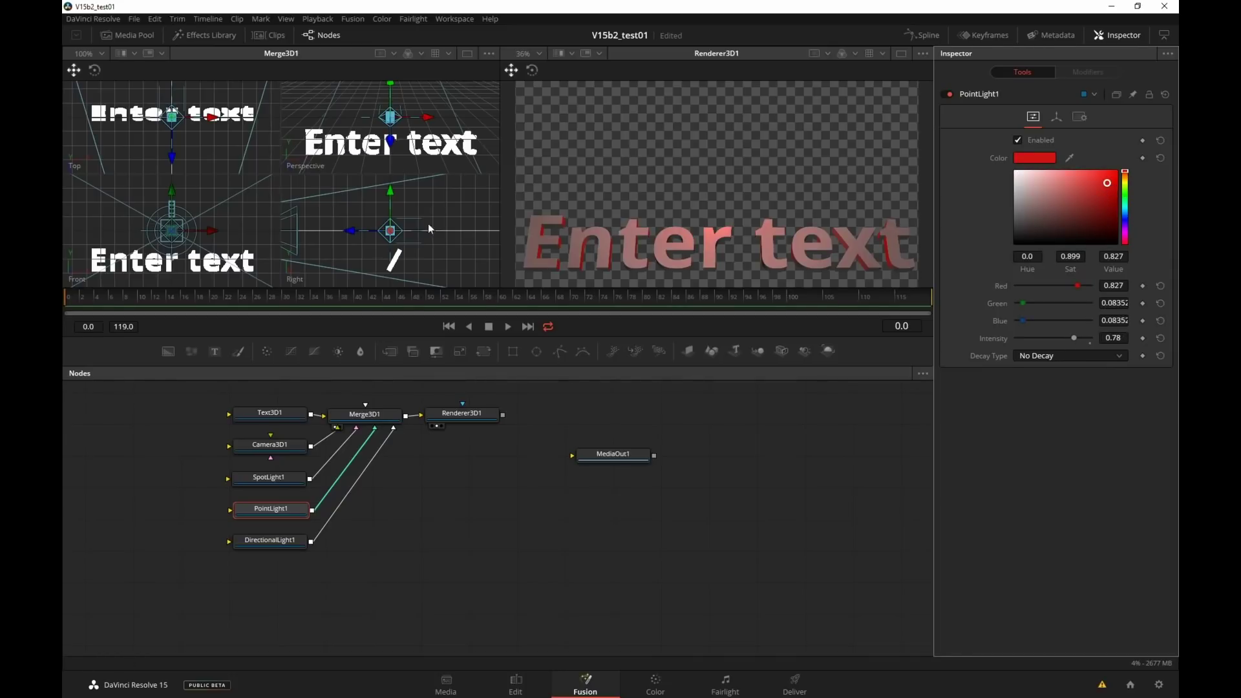
Move the point light down and dim it to 0.598
left_click_drag(391, 233, 401, 278)
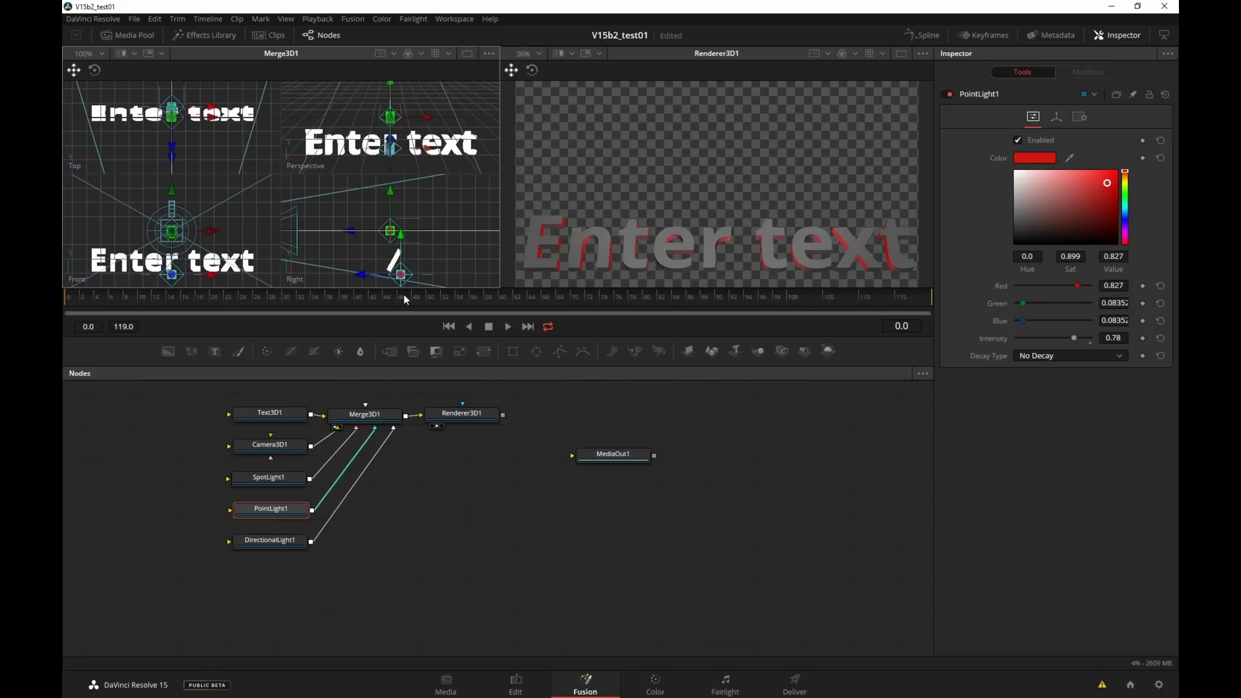
left_click_drag(278, 515, 278, 518)
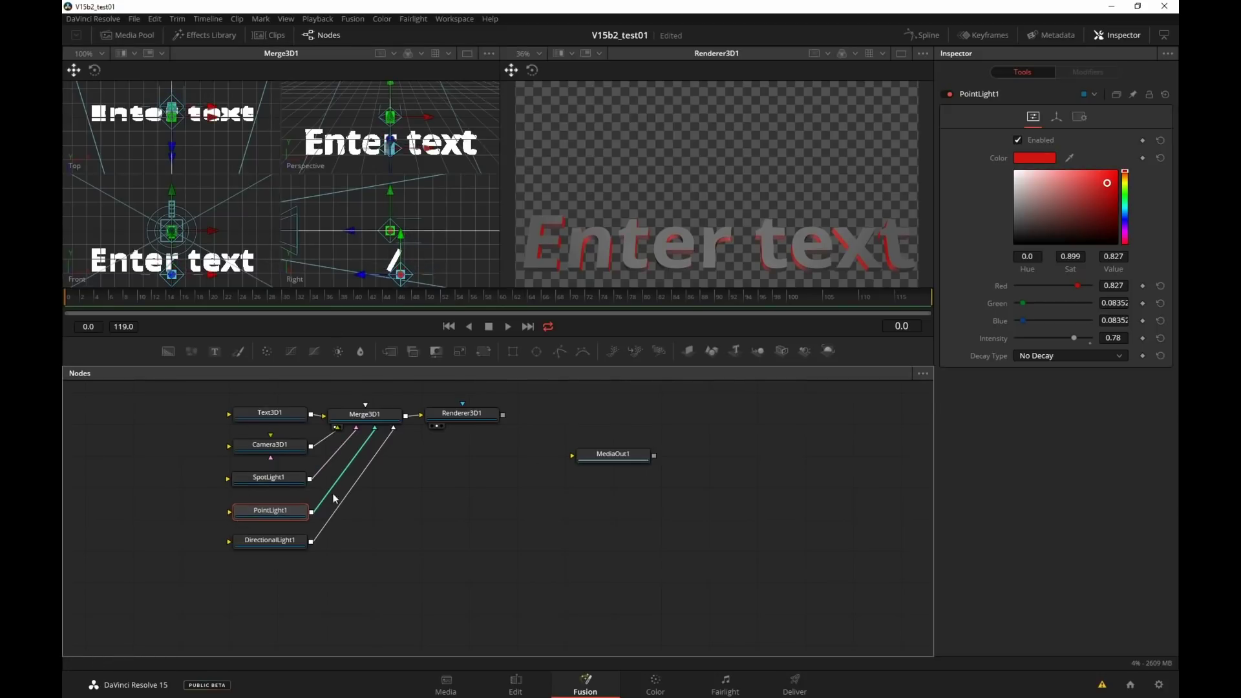
left_click_drag(1076, 338, 1076, 340)
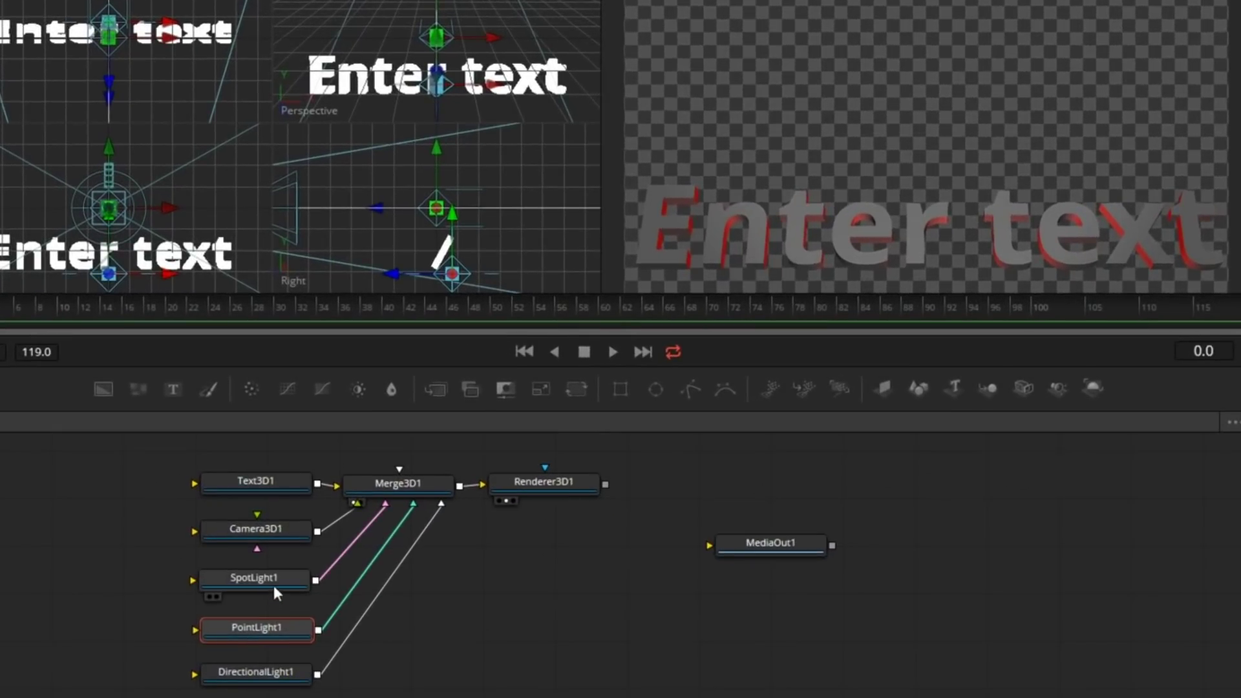
Pick out the spotlight, then raise PointLight1 higher in the Top view
left_click(266, 578)
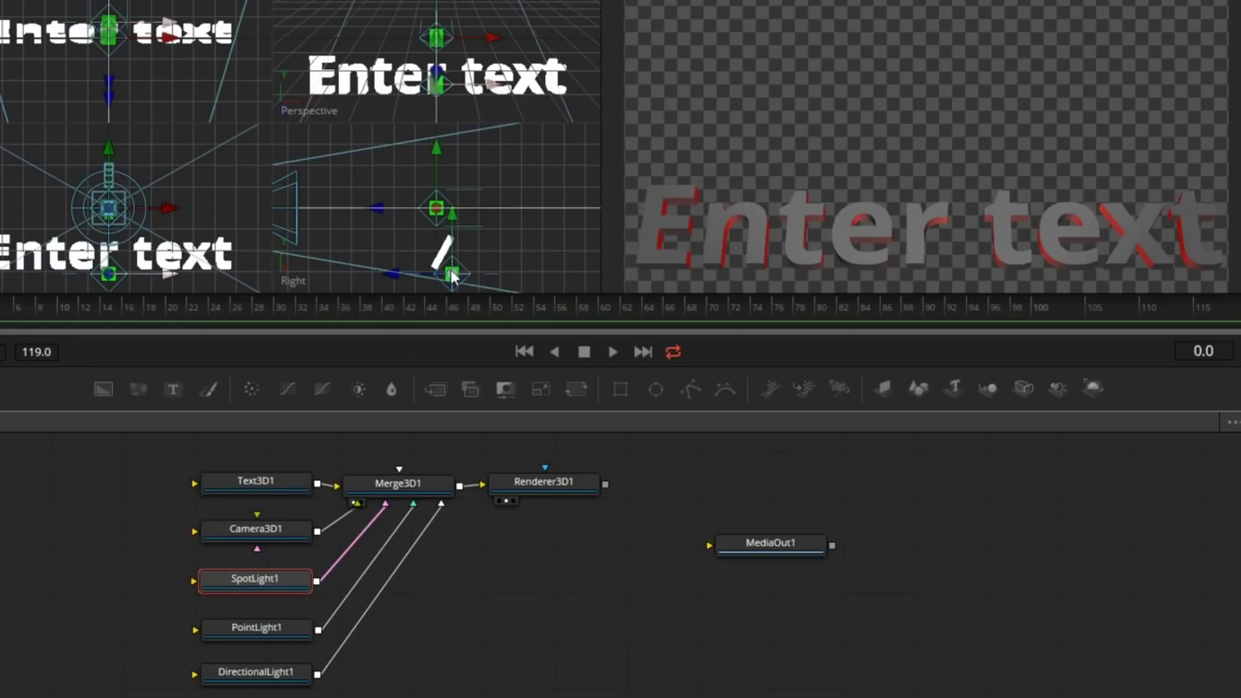
left_click(411, 251)
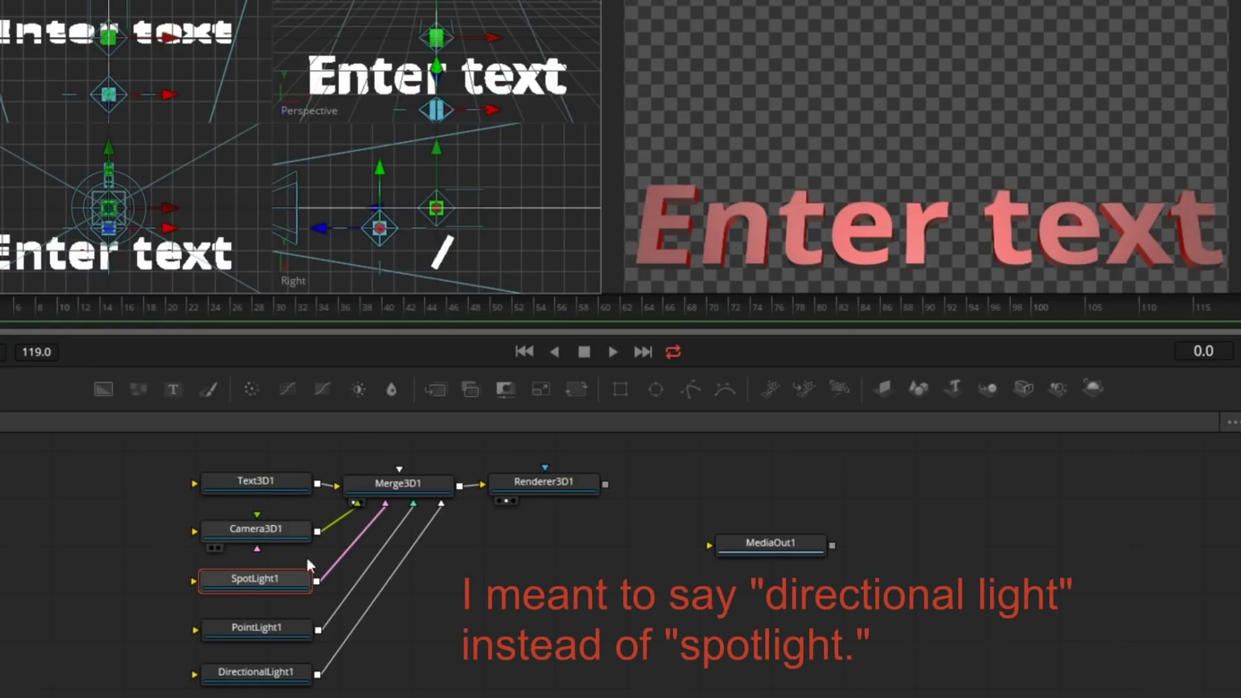
left_click(285, 627)
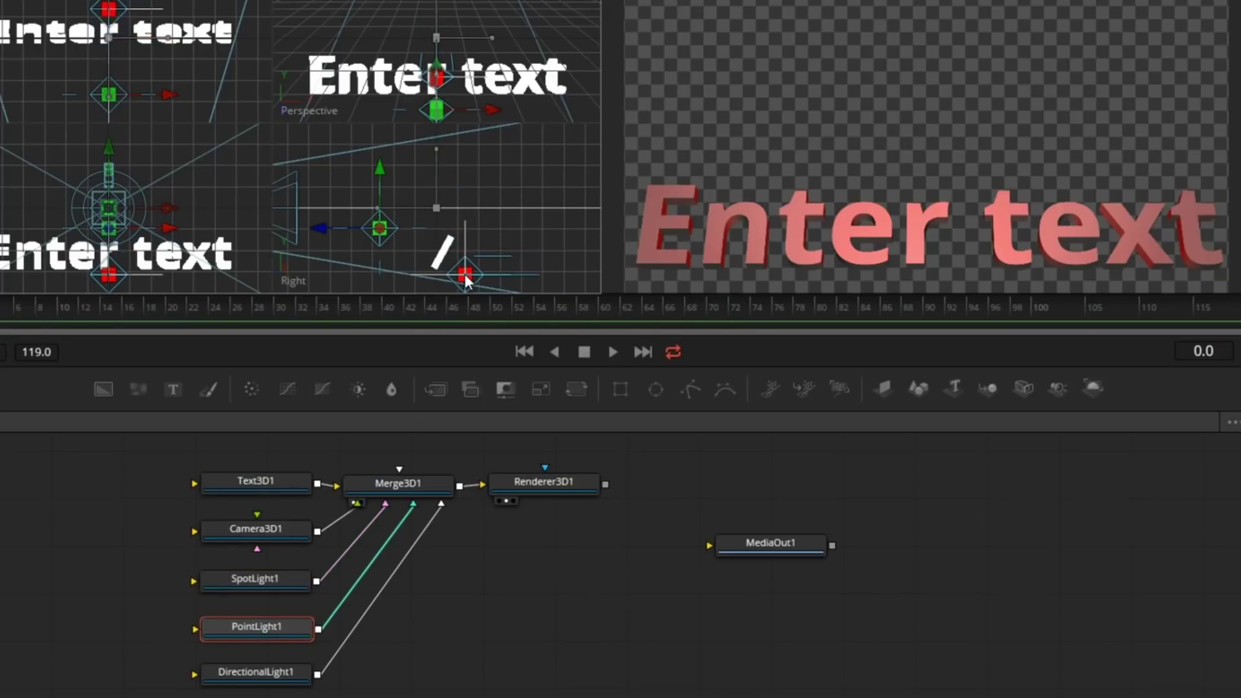
left_click_drag(109, 94, 116, 12)
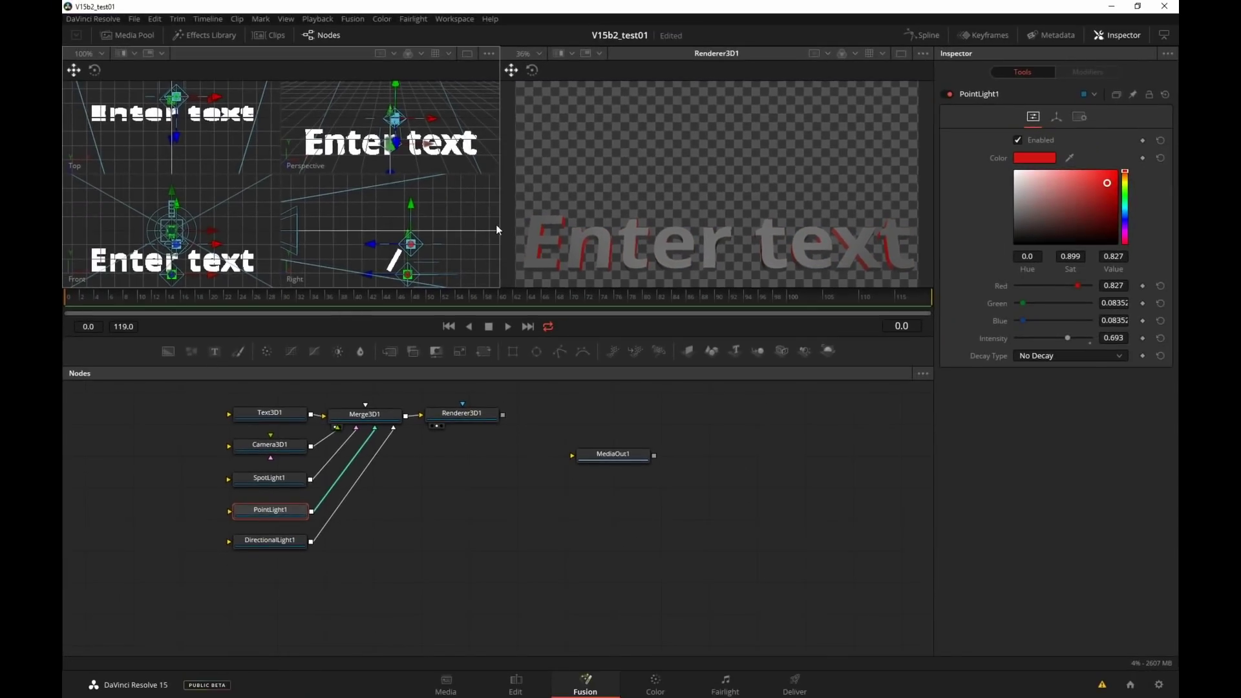
left_click(265, 519)
Raise SpotLight1 Intensity to 0.48 and keyframe its X Offset at -2.435 on frame 0
left_click_drag(1024, 337, 1052, 373)
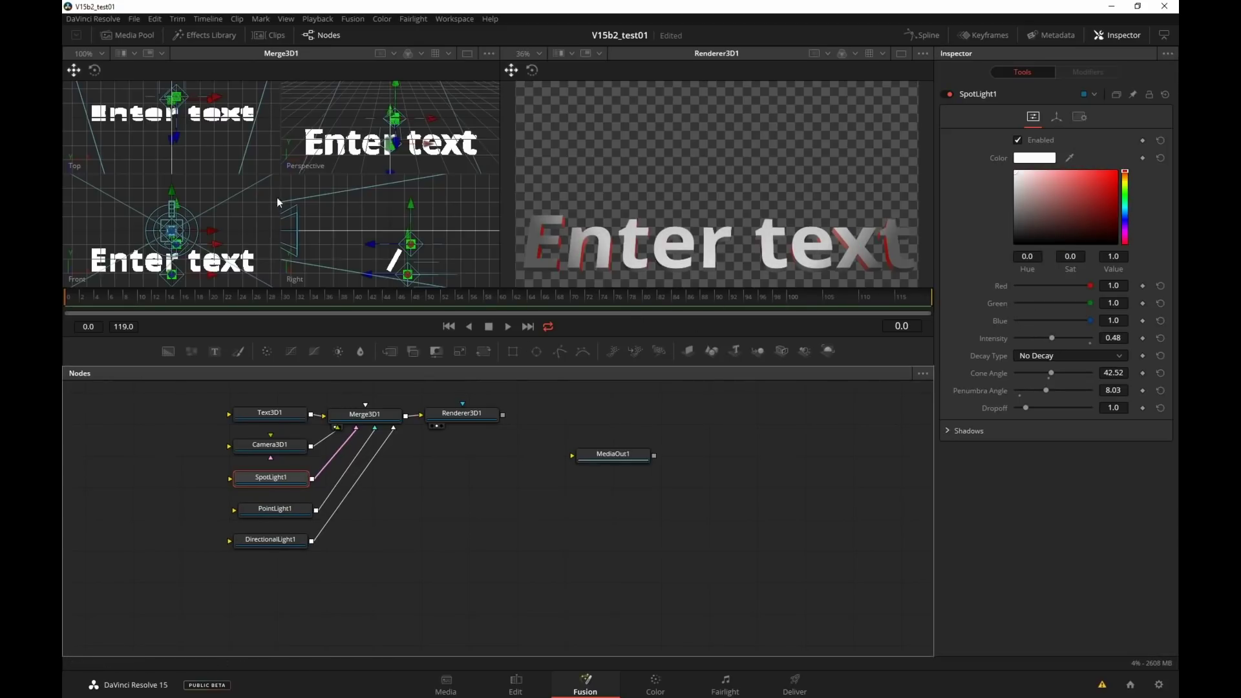
left_click(1058, 117)
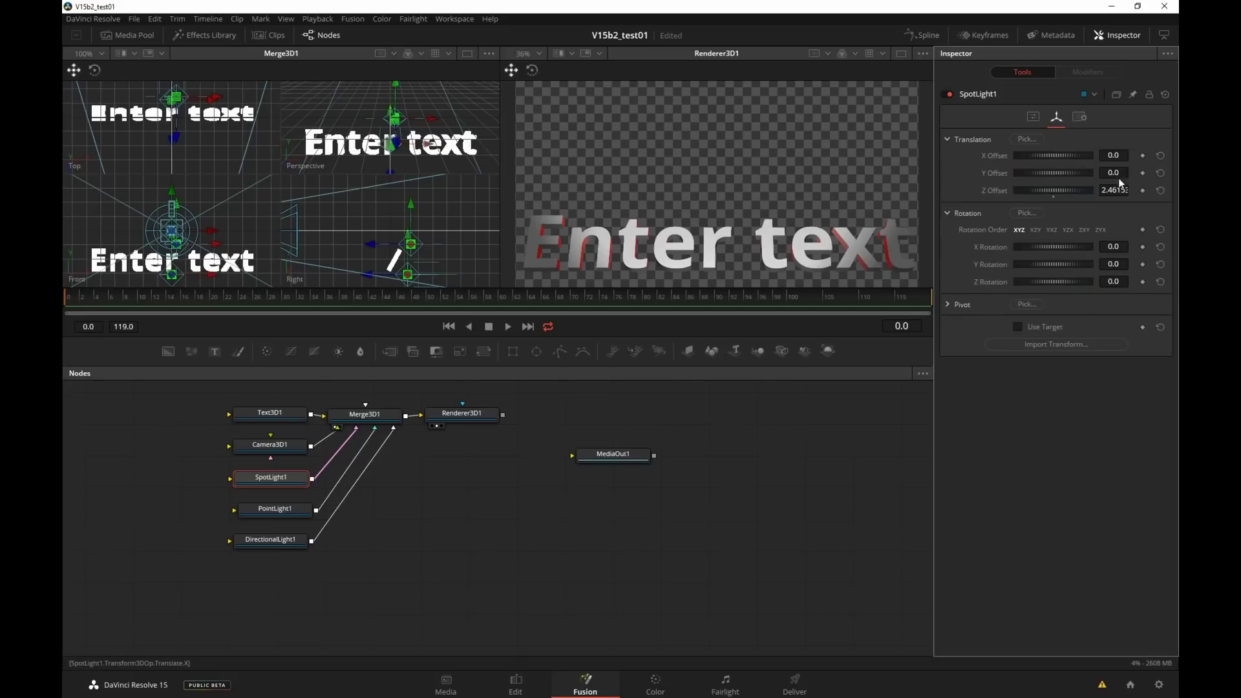
left_click_drag(1066, 156, 100, 302)
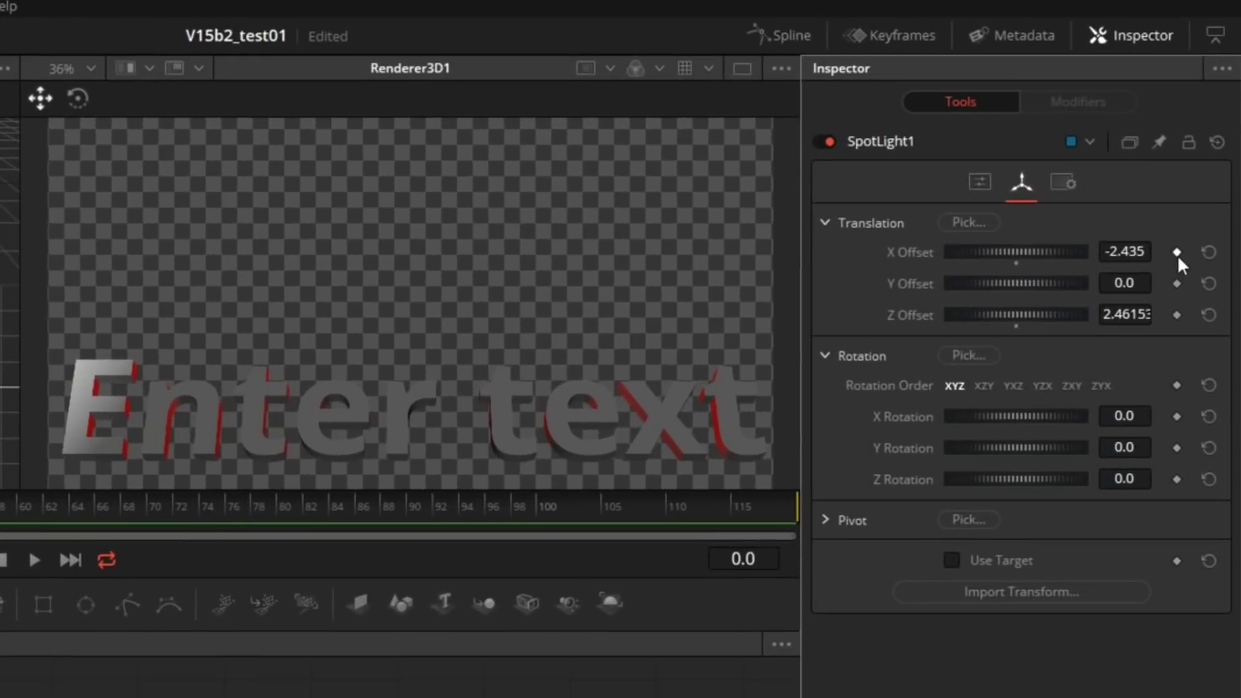
left_click(1177, 253)
Keyframe the X Offset at 2.319 on frame 119 and play the sweep from the start
left_click_drag(69, 529, 910, 472)
left_click_drag(1003, 260, 1169, 250)
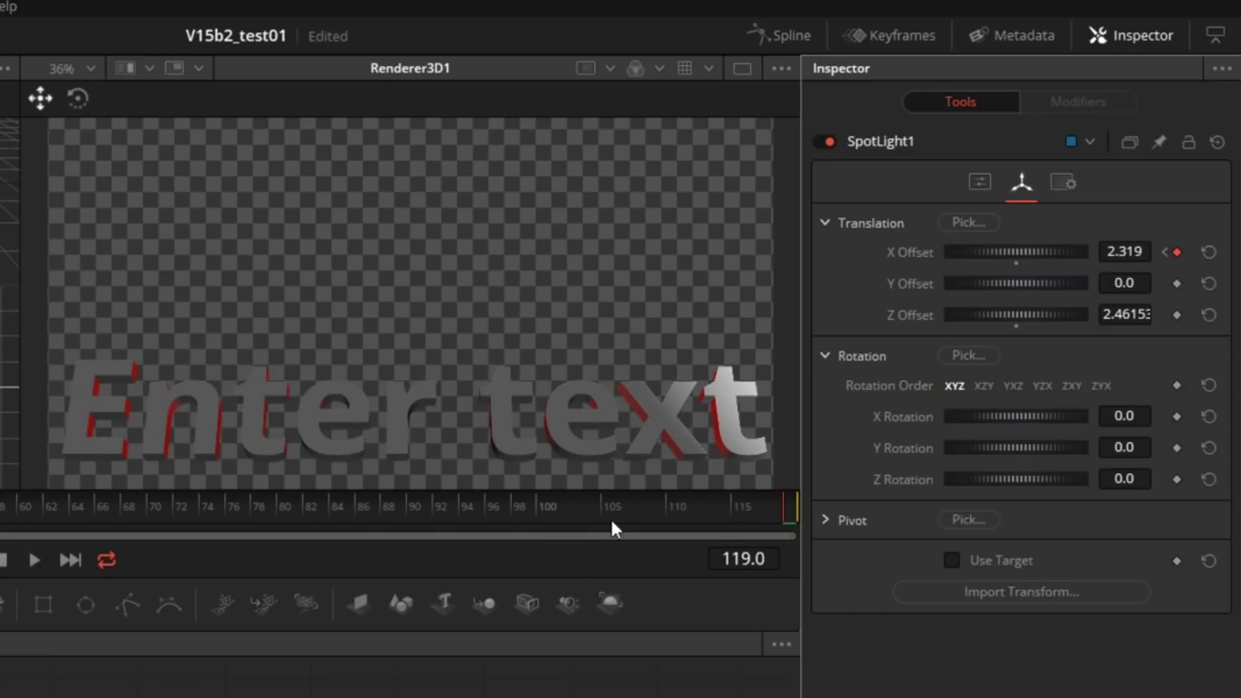
left_click_drag(615, 526, 13, 517)
key("space")
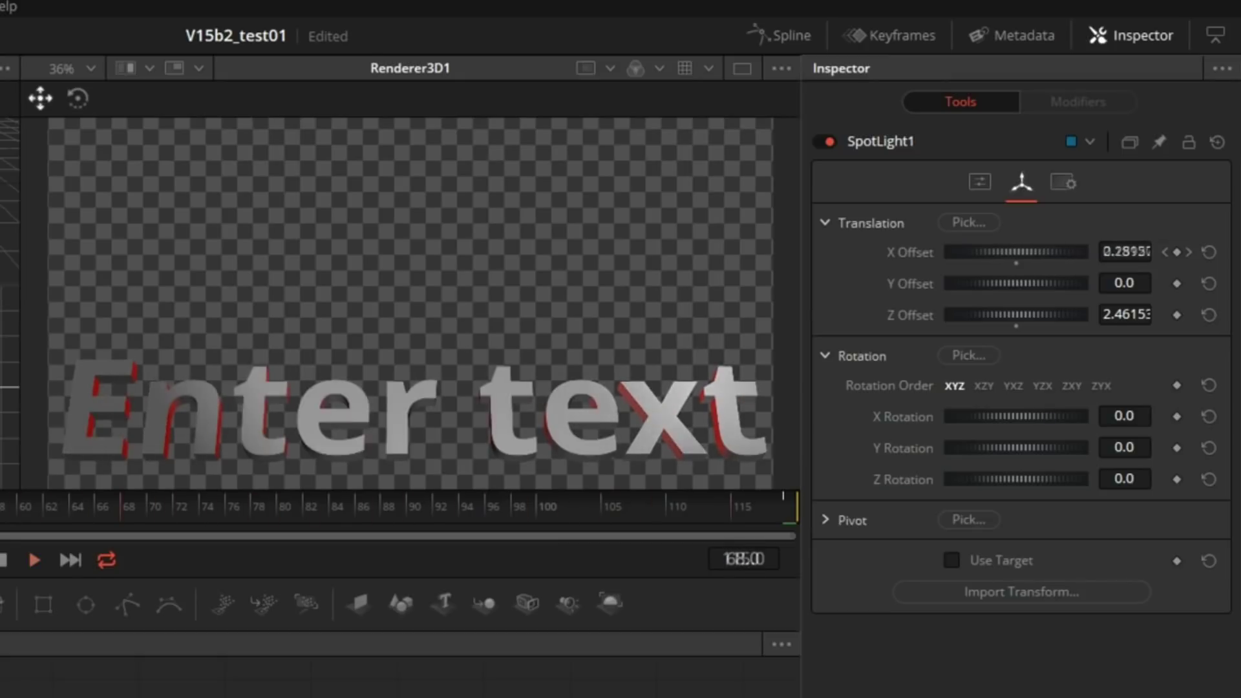
key("space")
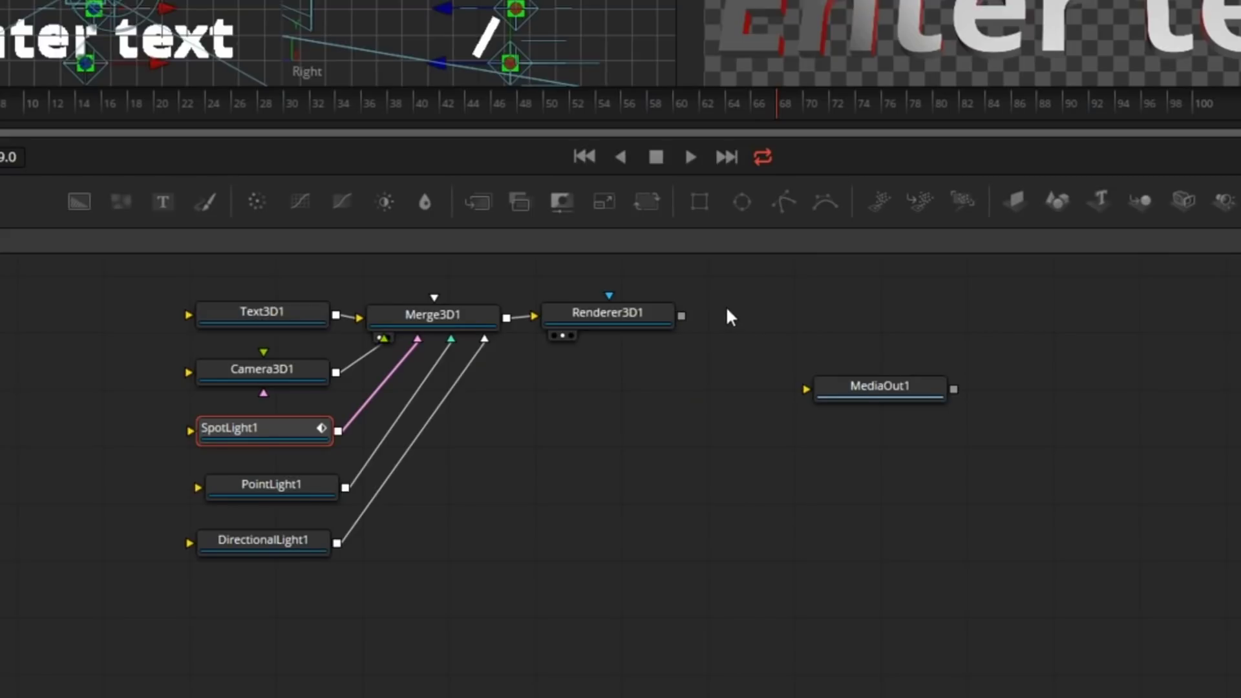
Select all nodes with Text3D1 active and start a macro named MyTemplate
left_click_drag(725, 285, 106, 598)
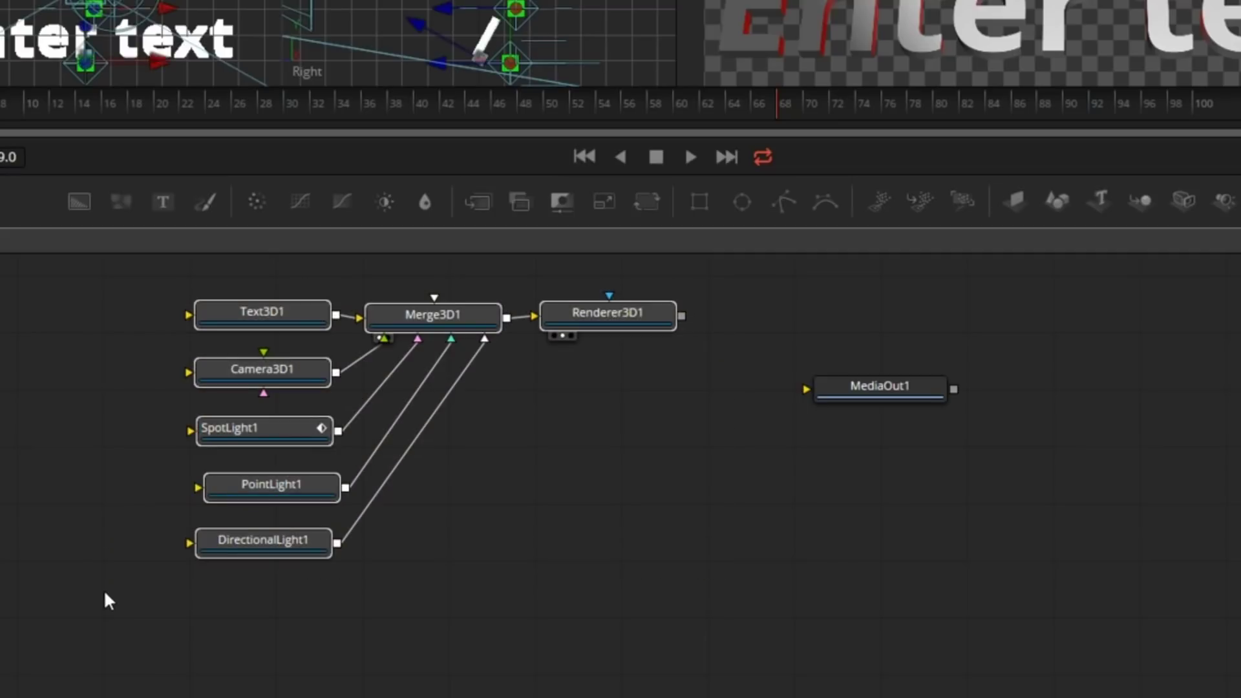
left_click(292, 316)
right_click(292, 316)
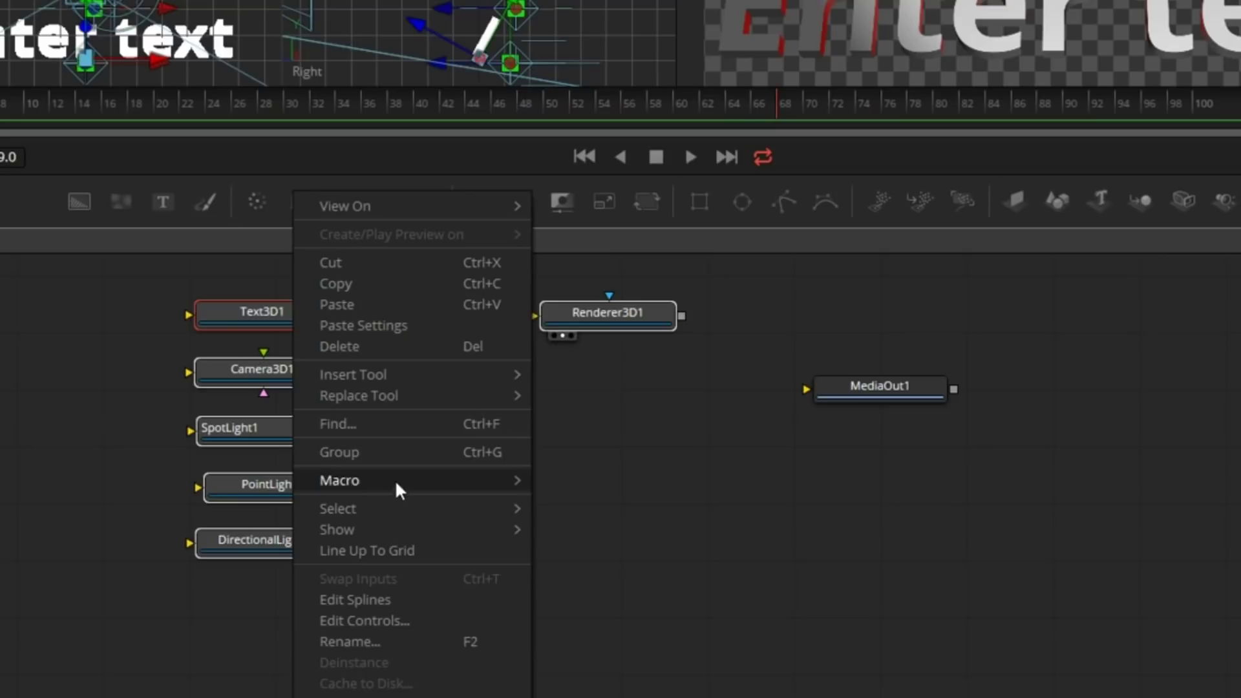
mouse_move(528, 486)
left_click(606, 486)
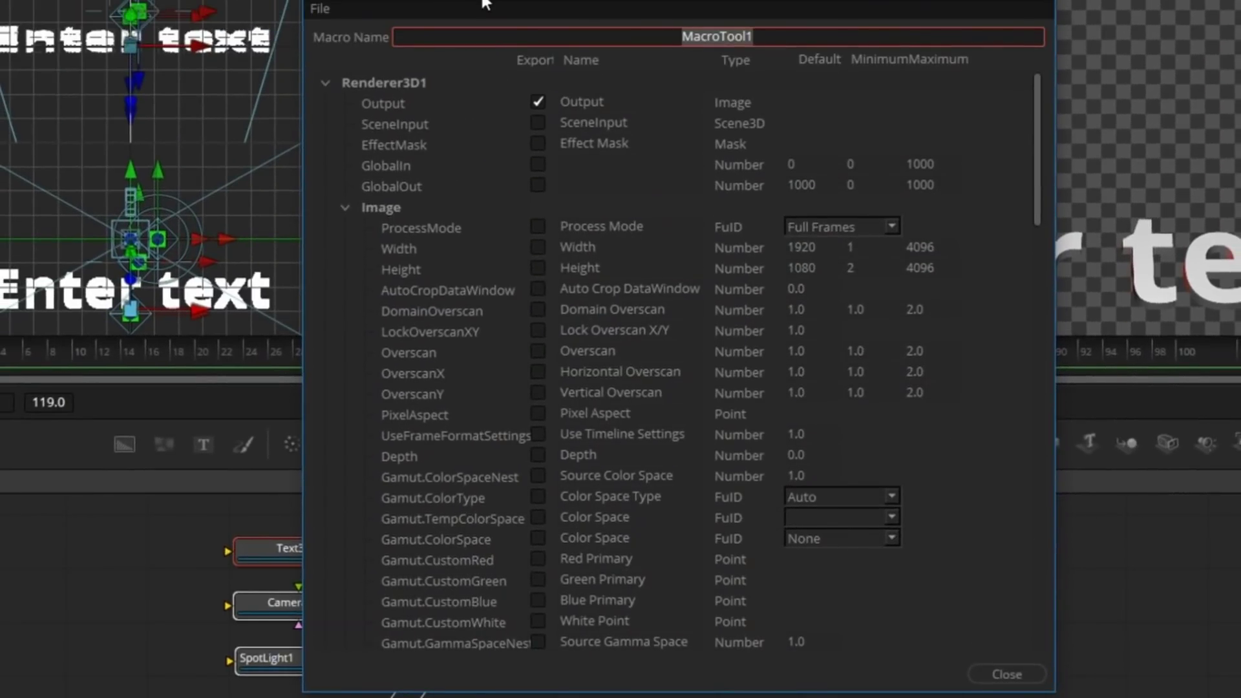
type("MyTemplate")
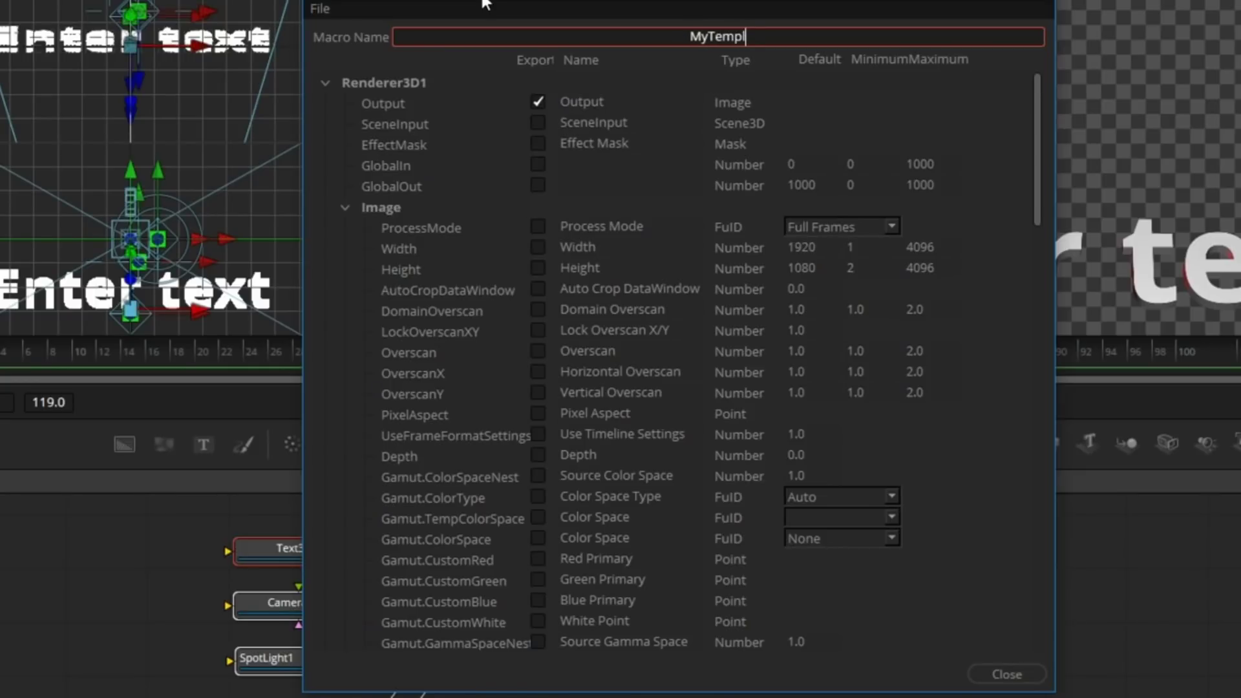
Expand Text3D1 in the macro editor and export its Size as a control
left_click(325, 81)
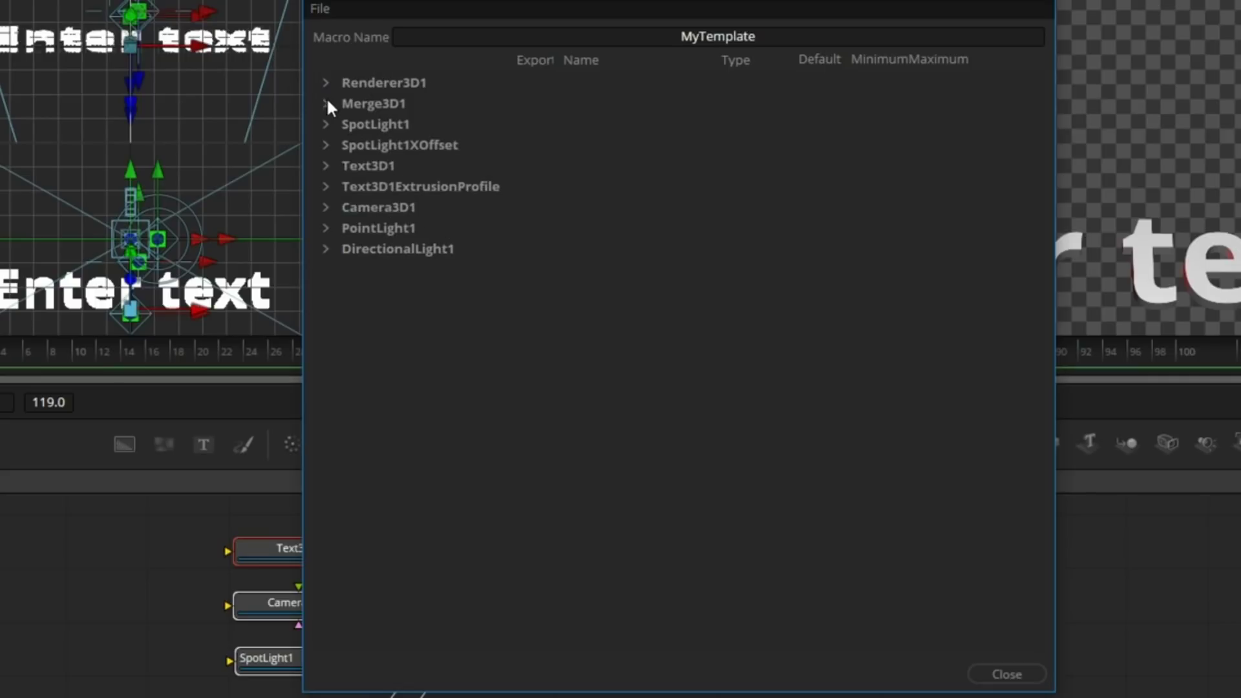
left_click(326, 165)
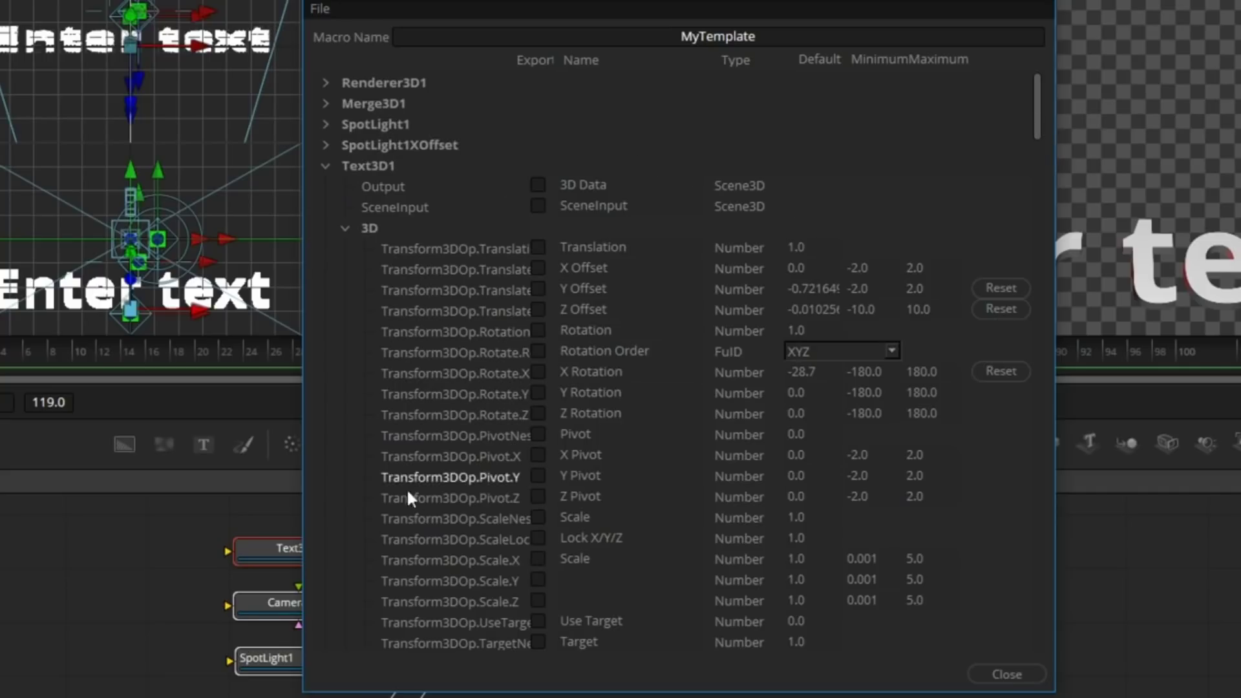
left_click_drag(1040, 119, 1026, 168)
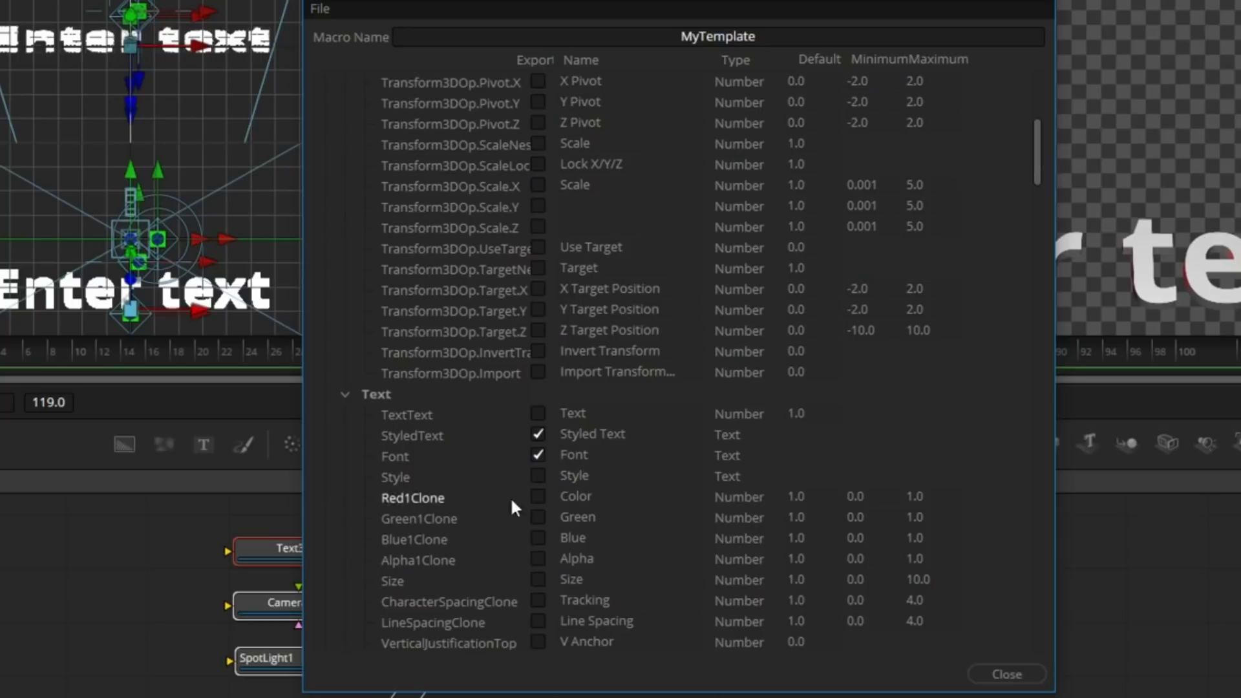
left_click(546, 579)
left_click_drag(1038, 141, 1049, 33)
left_click(325, 164)
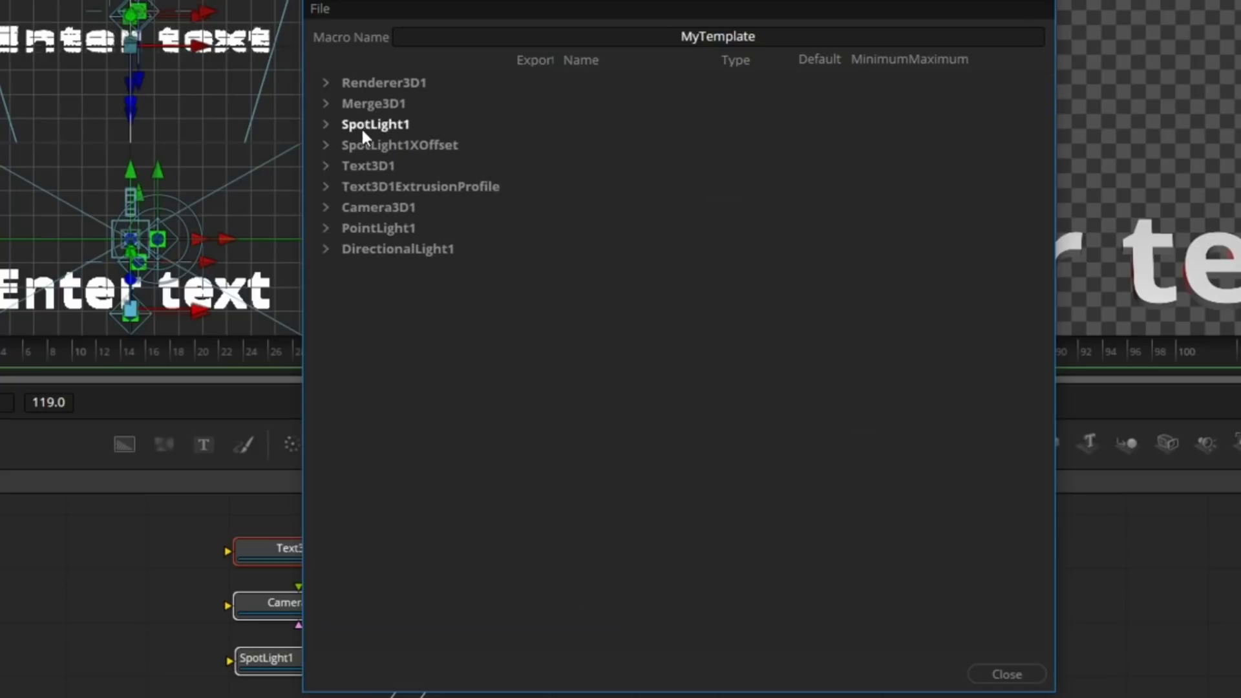
Export SpotLight1's Intensity too, then close the macro editor and confirm saving
left_click(325, 124)
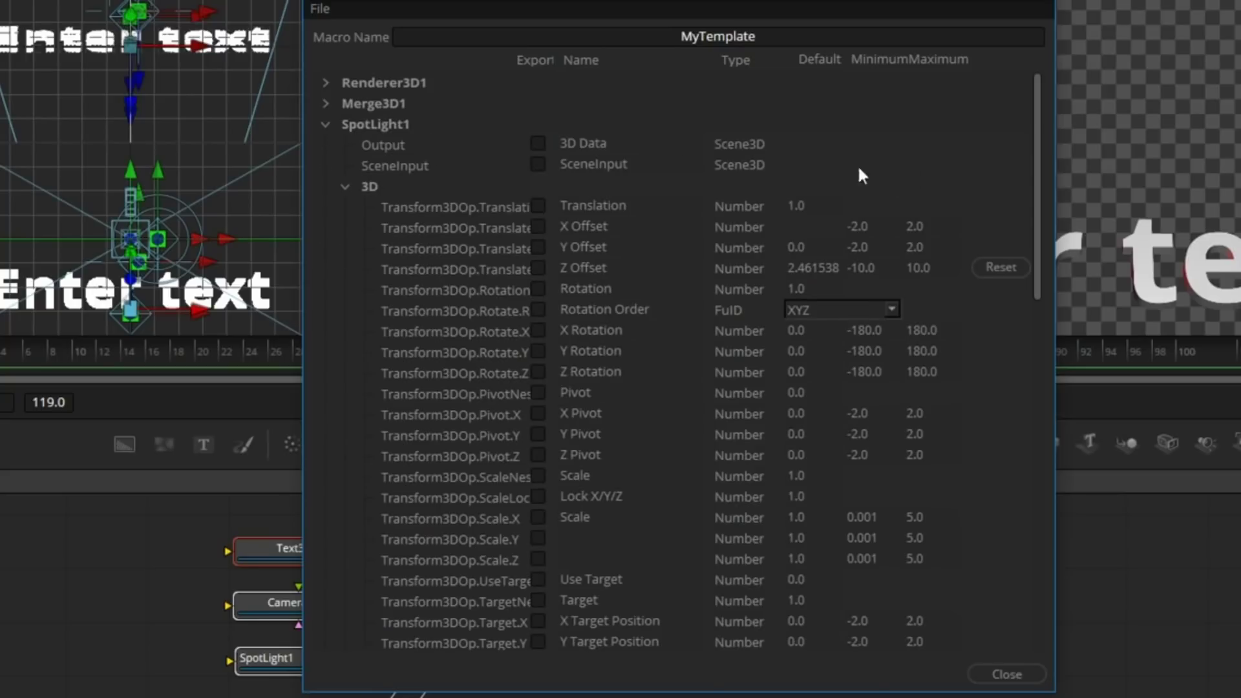
left_click_drag(1032, 177, 1023, 362)
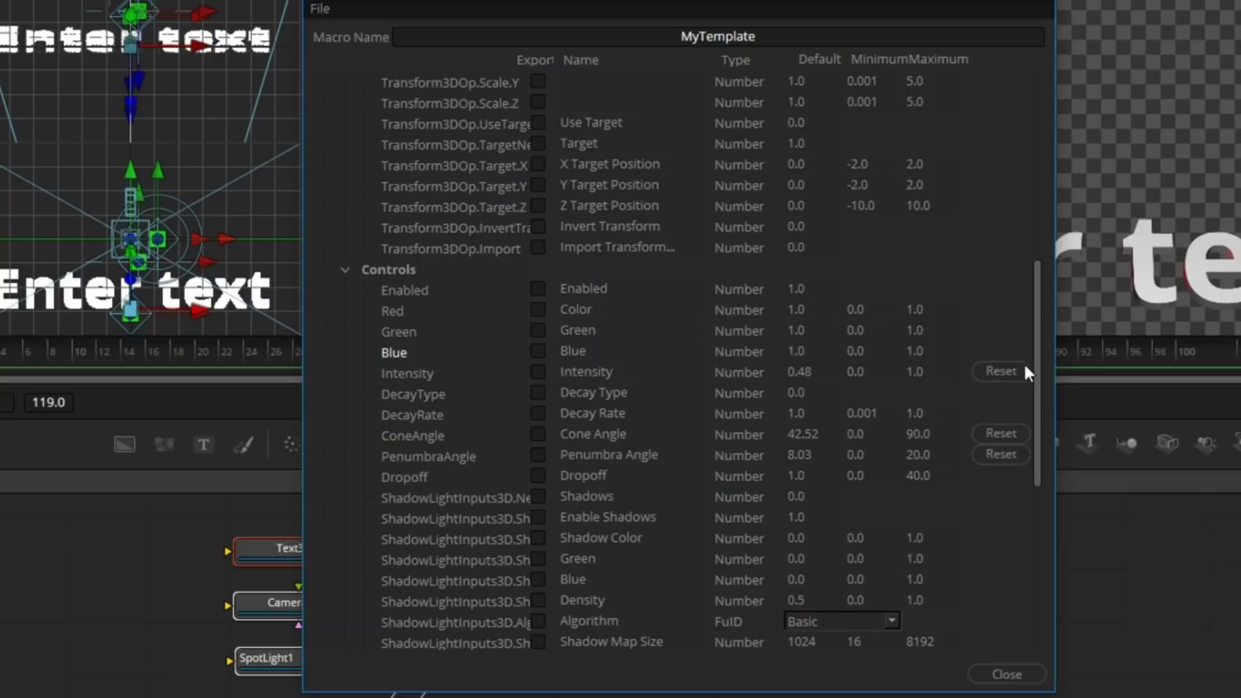
left_click(537, 372)
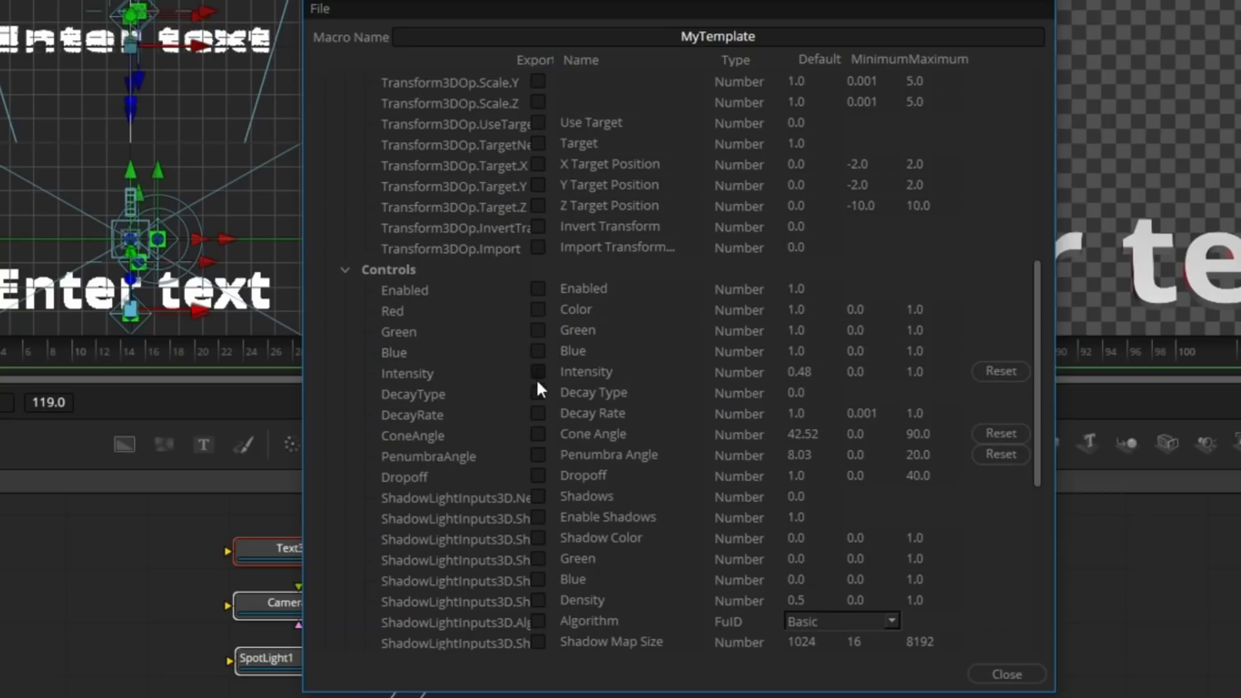
left_click(1012, 675)
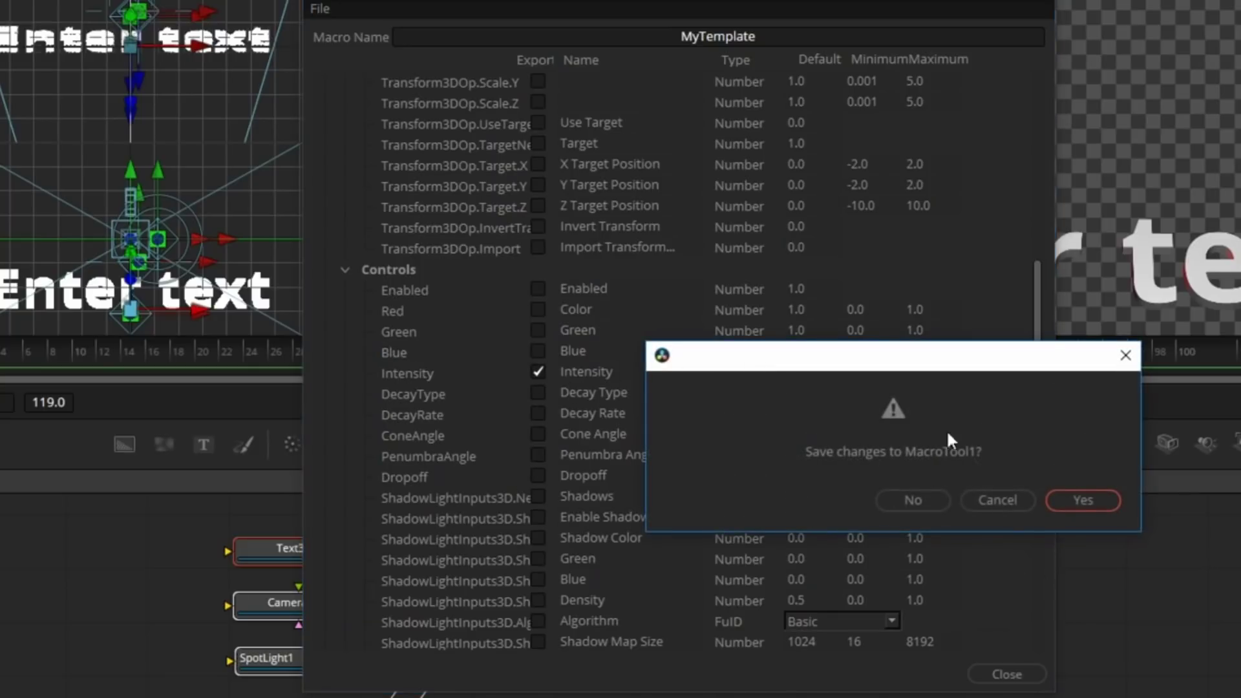
left_click(1102, 500)
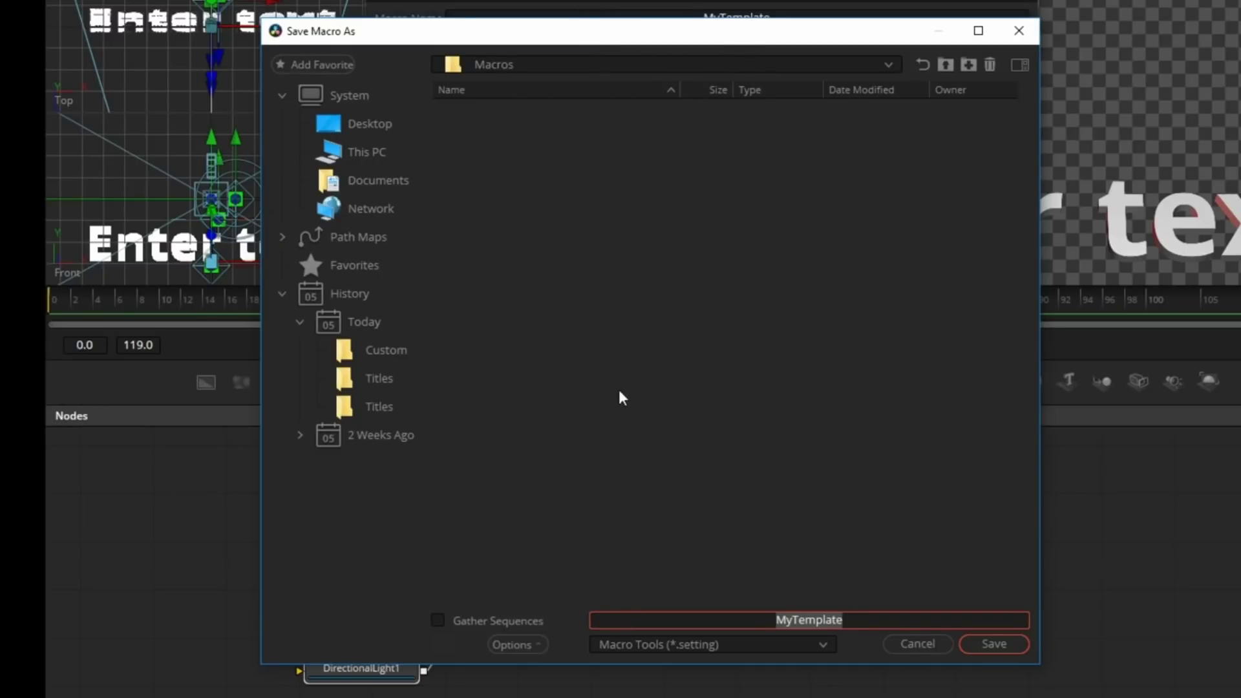
Browse the save dialog to C:\ProgramData\Blackmagic Design\DaVinci Resolve\Fusion
left_click(640, 223)
key("BackSpace")
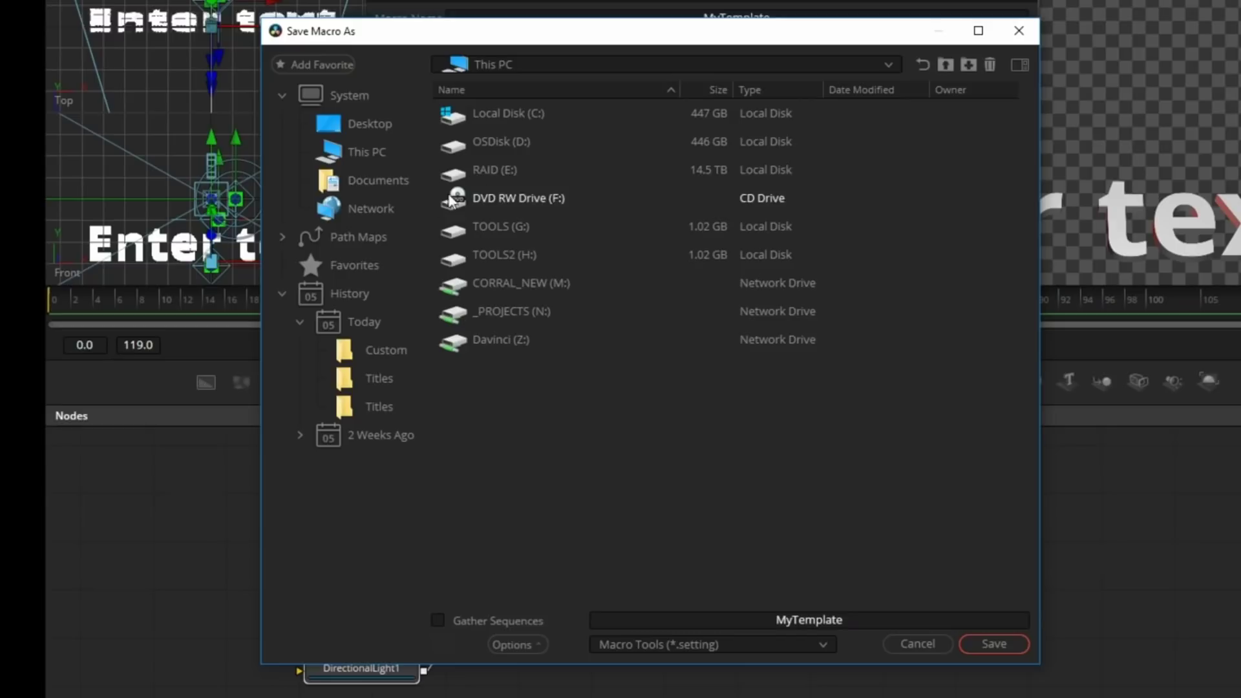
double_click(529, 113)
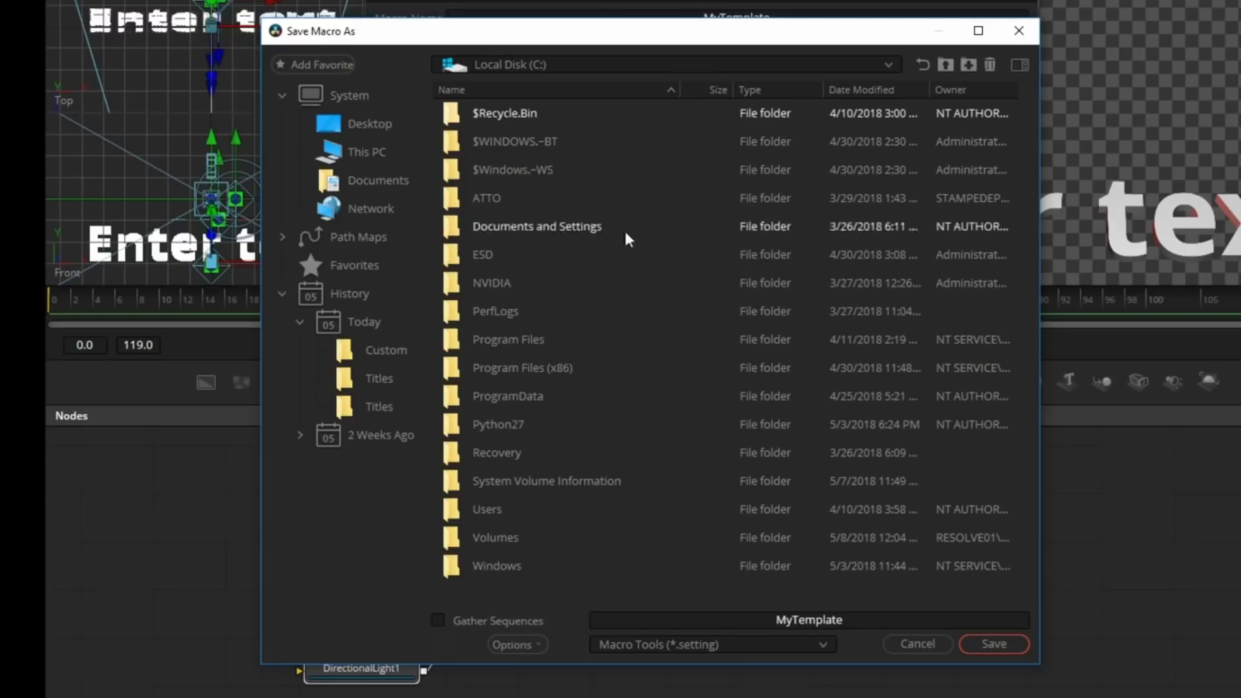
left_click(527, 646)
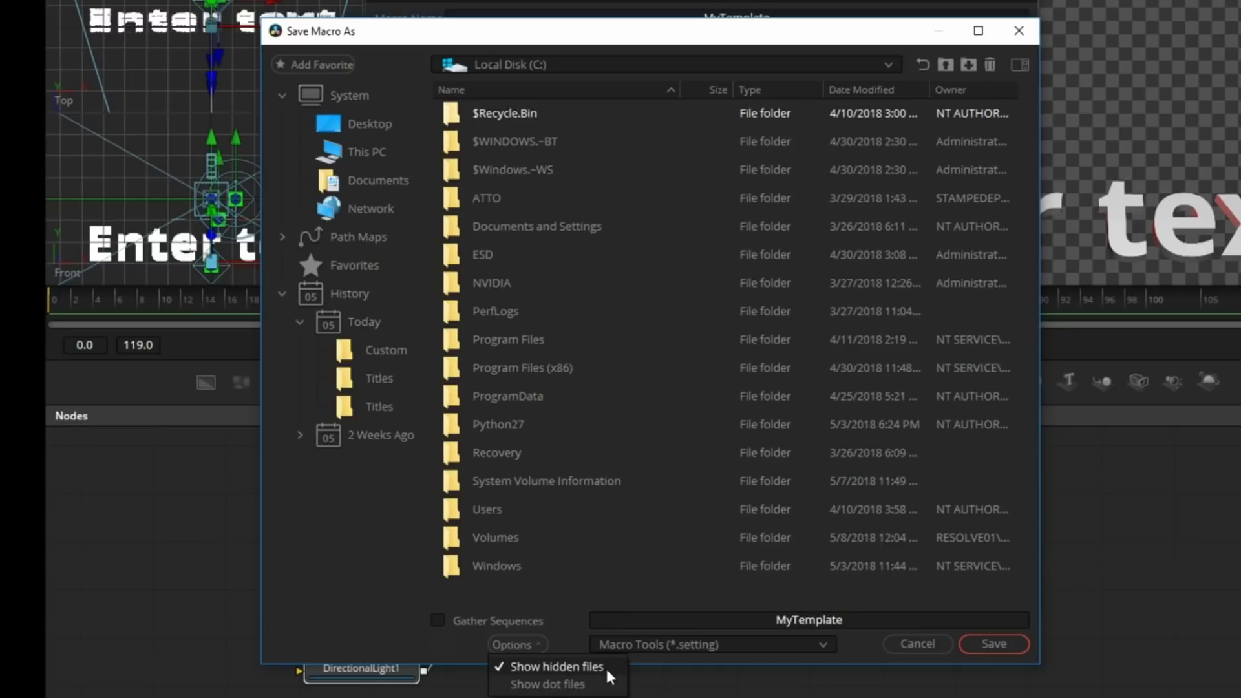
left_click(360, 582)
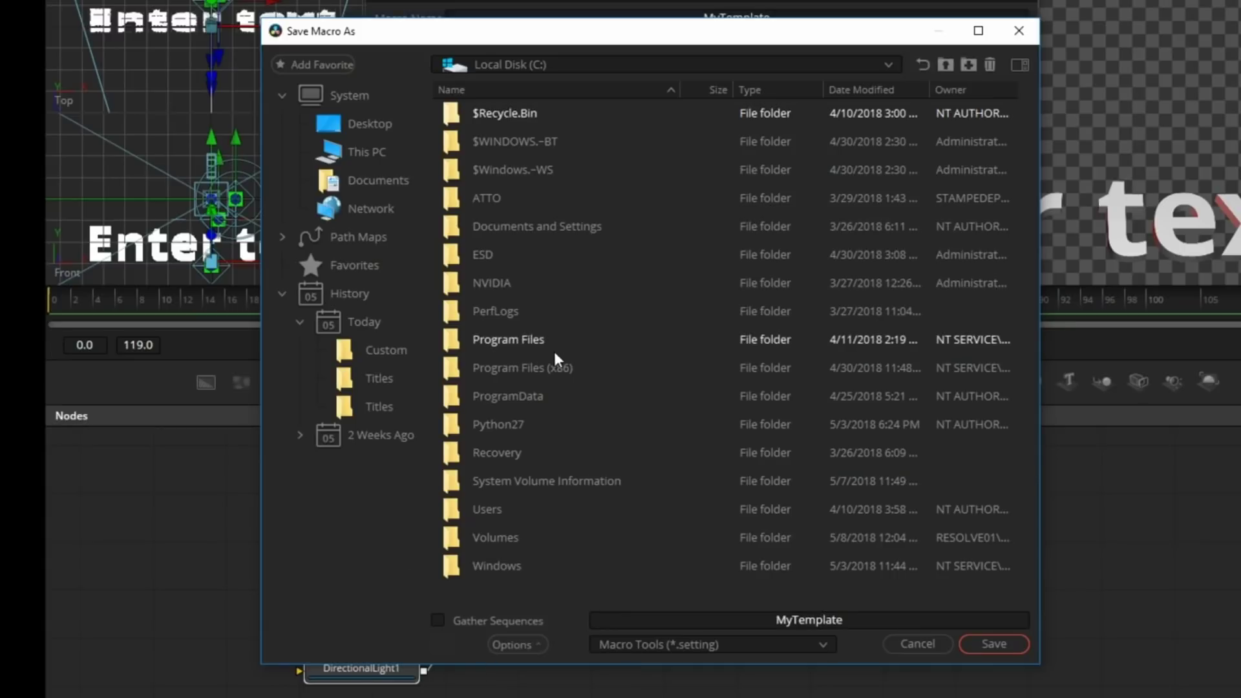
double_click(525, 396)
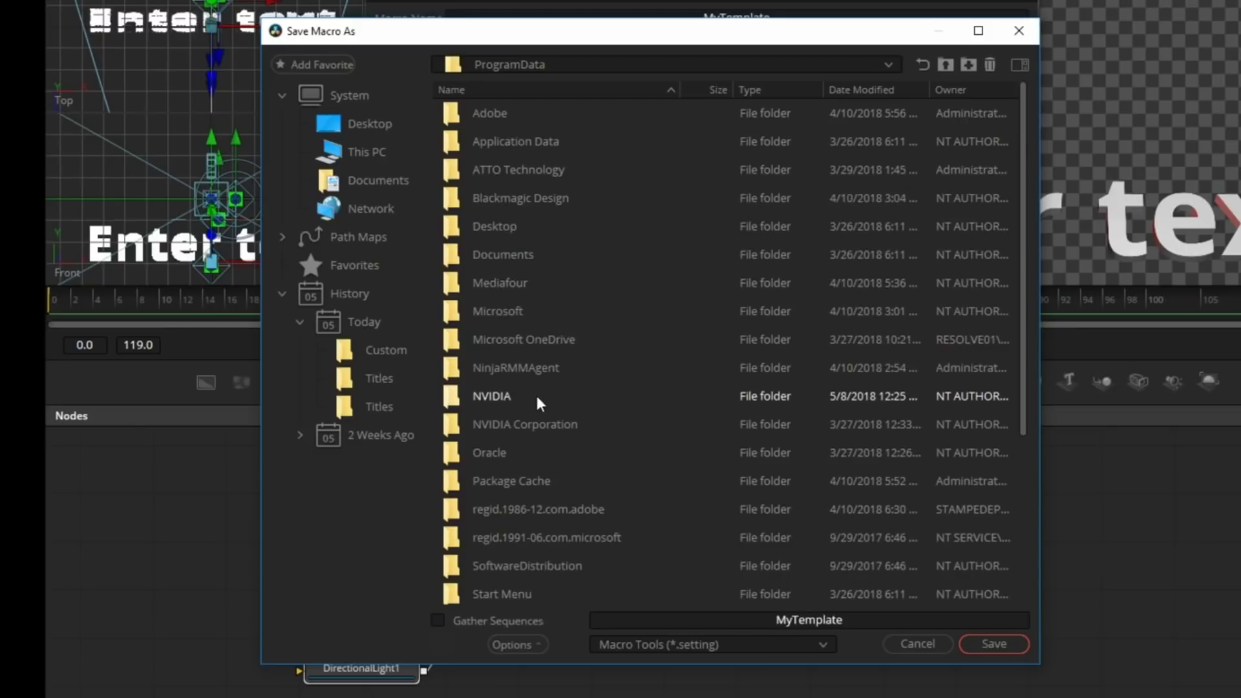
double_click(521, 197)
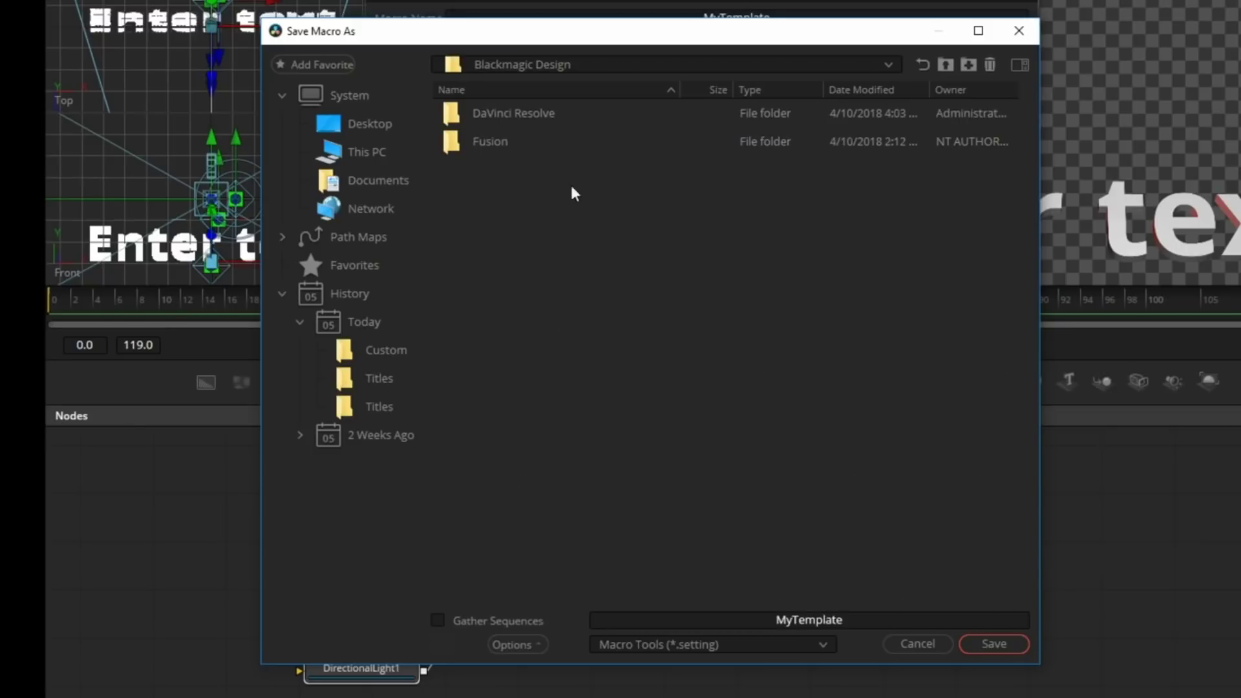
double_click(503, 112)
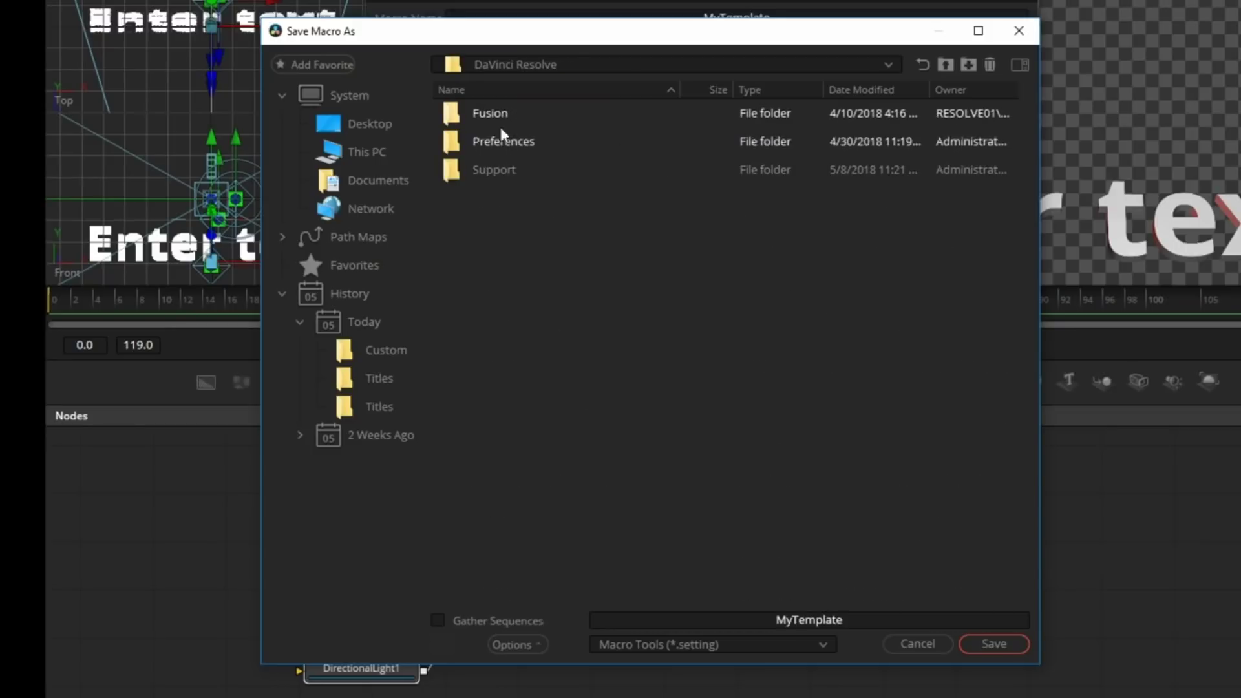
double_click(497, 114)
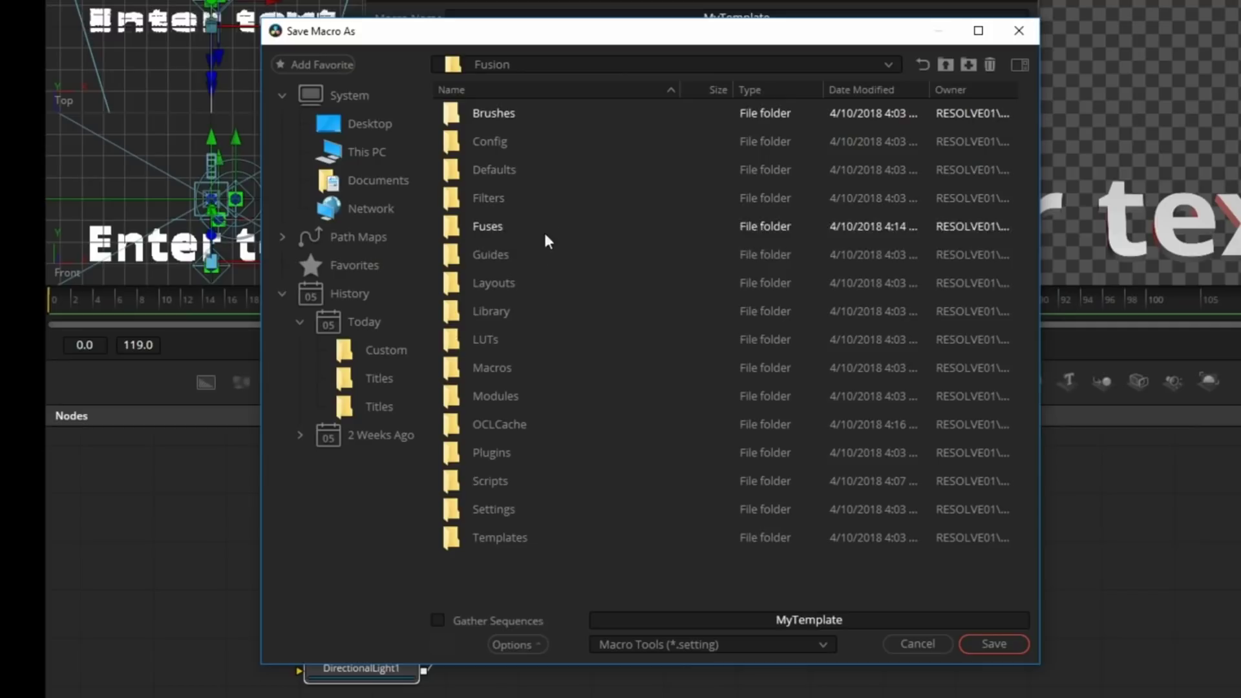
Save MyTemplate into Fusion\Templates\Edit\Titles and move the file browser out of view
double_click(505, 540)
double_click(484, 114)
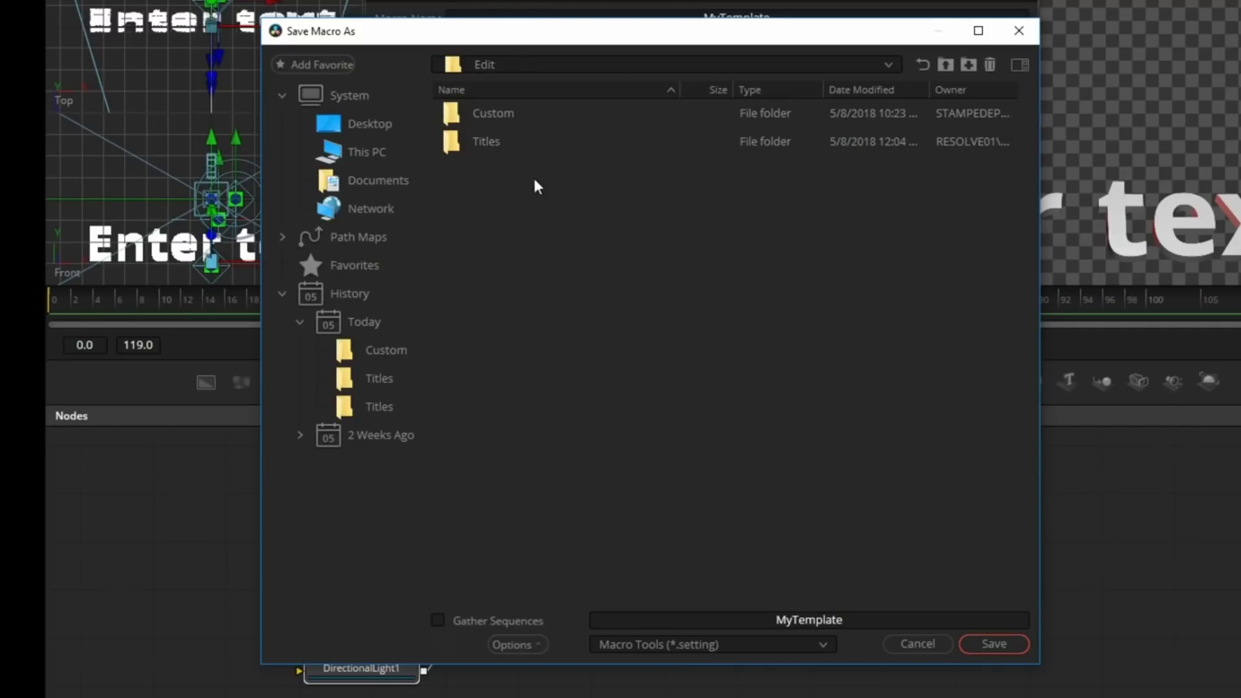
double_click(495, 142)
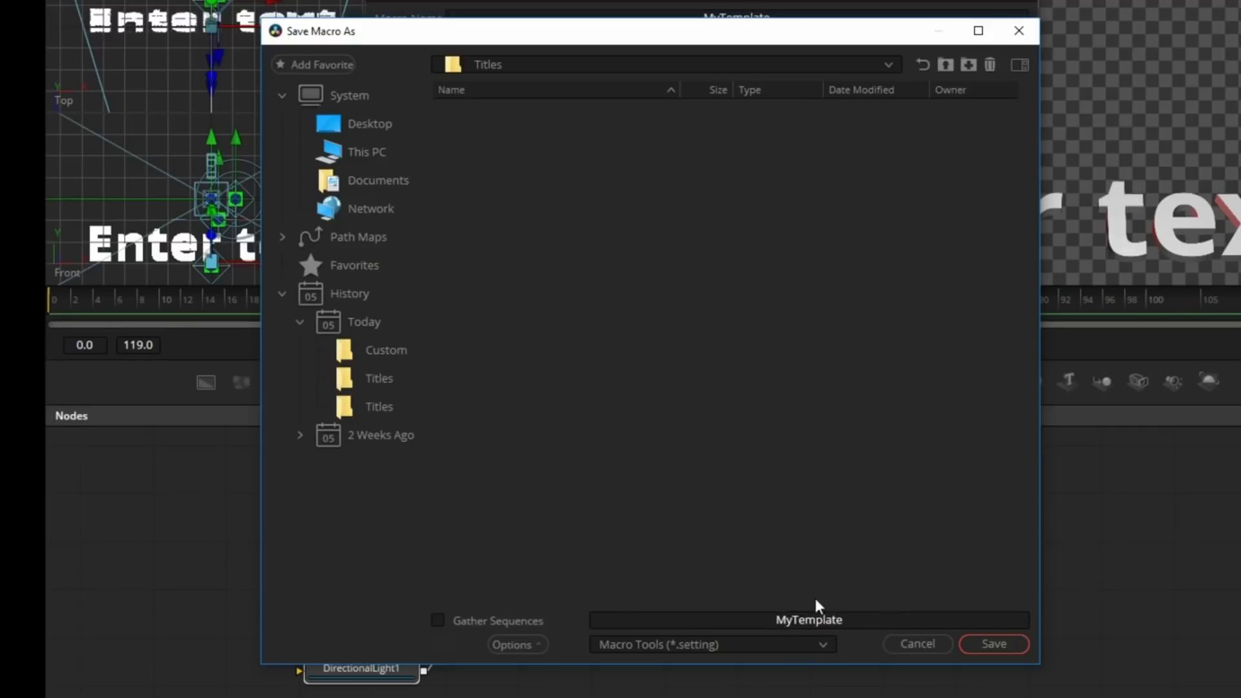
left_click(994, 644)
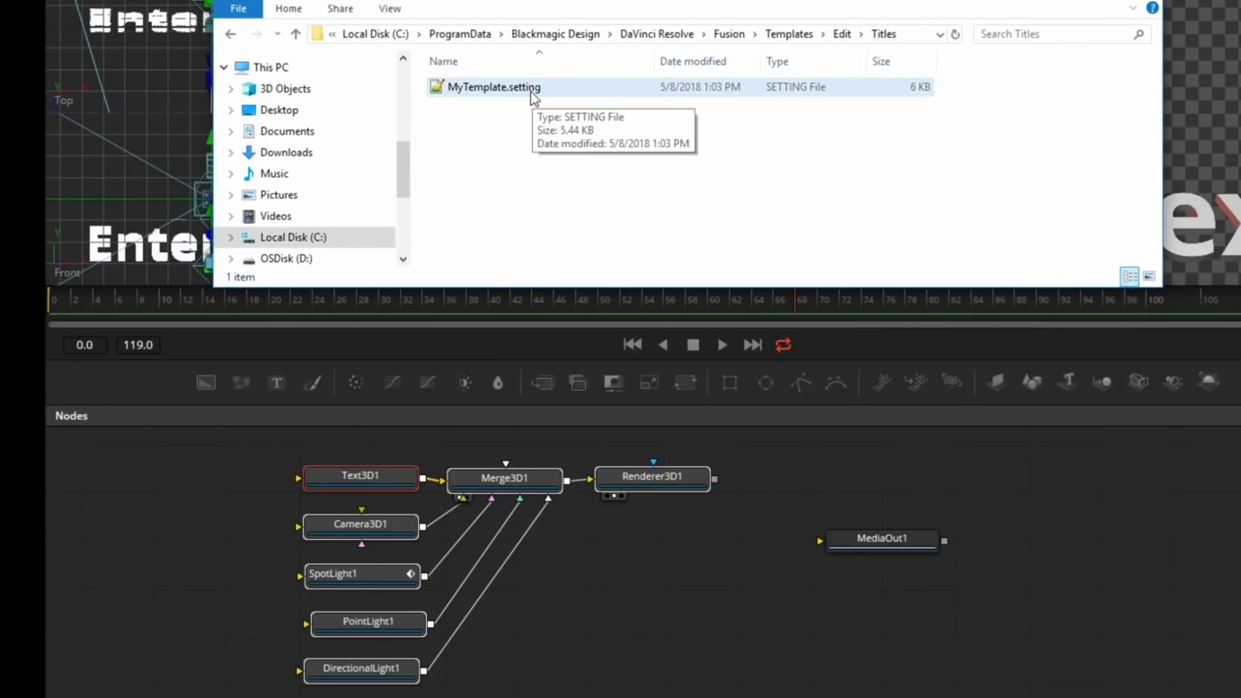
left_click_drag(933, 15, 6, 26)
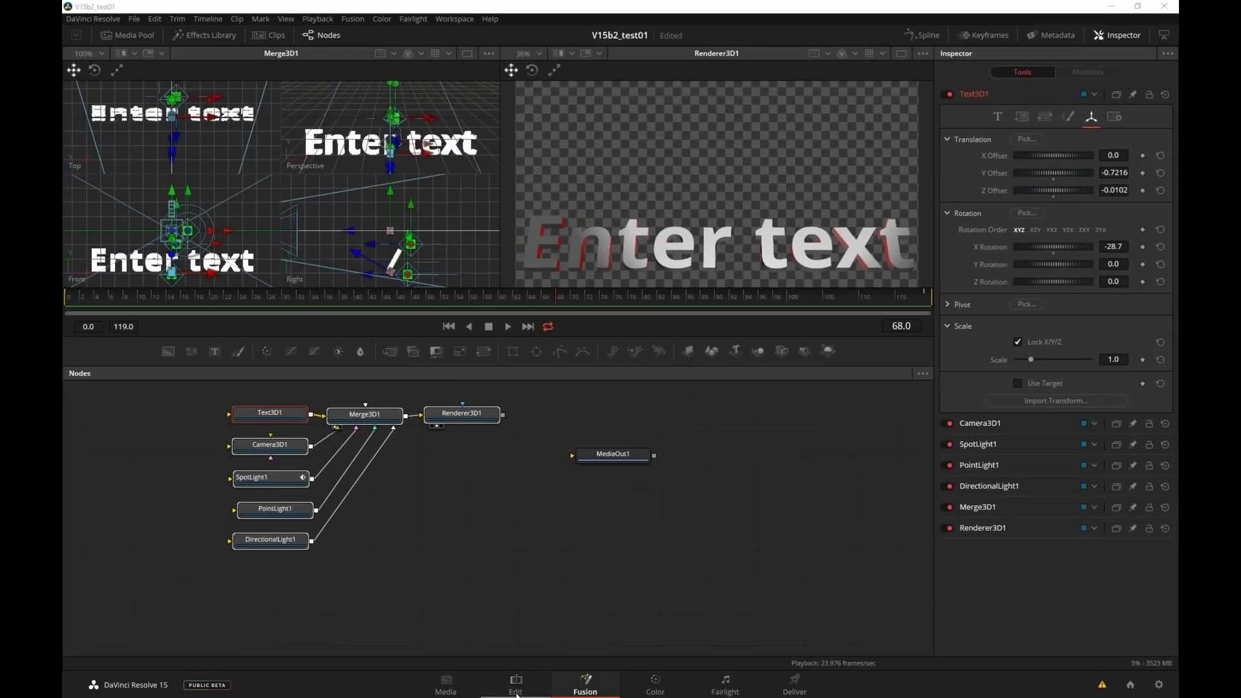
left_click(521, 691)
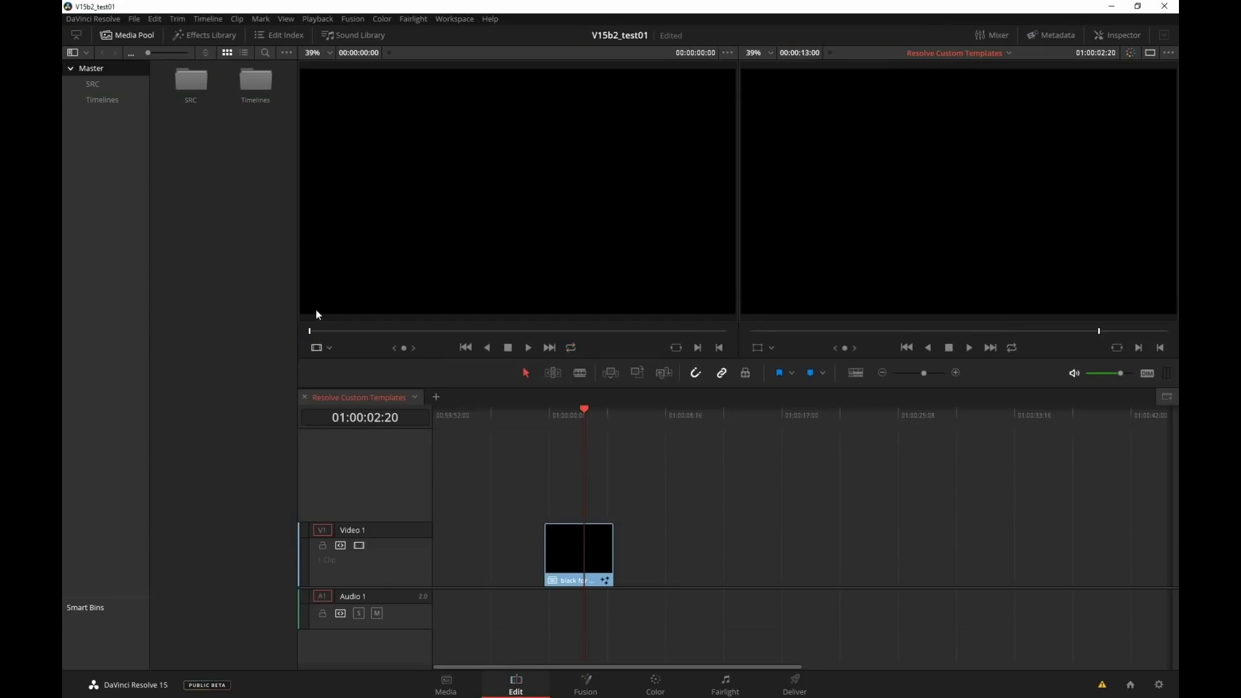
Show the Effects Library's Titles, hide the Media Pool, and select MyTemplate under Fusion Titles
left_click(215, 36)
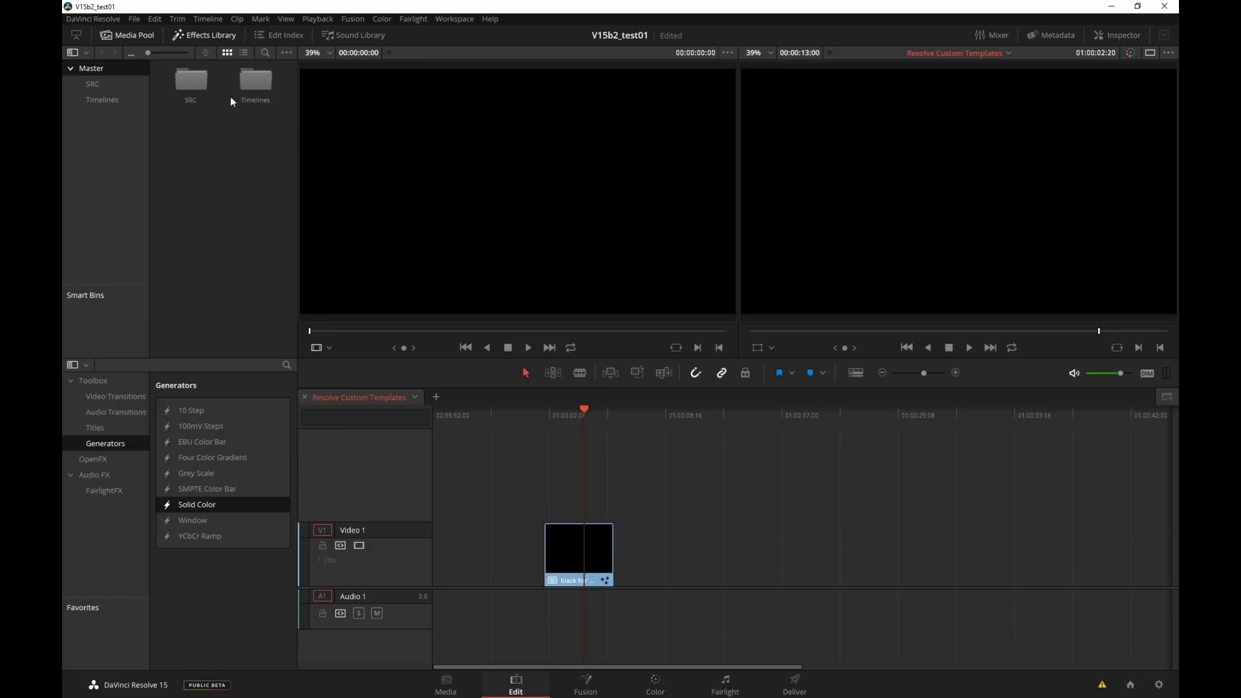
left_click(96, 429)
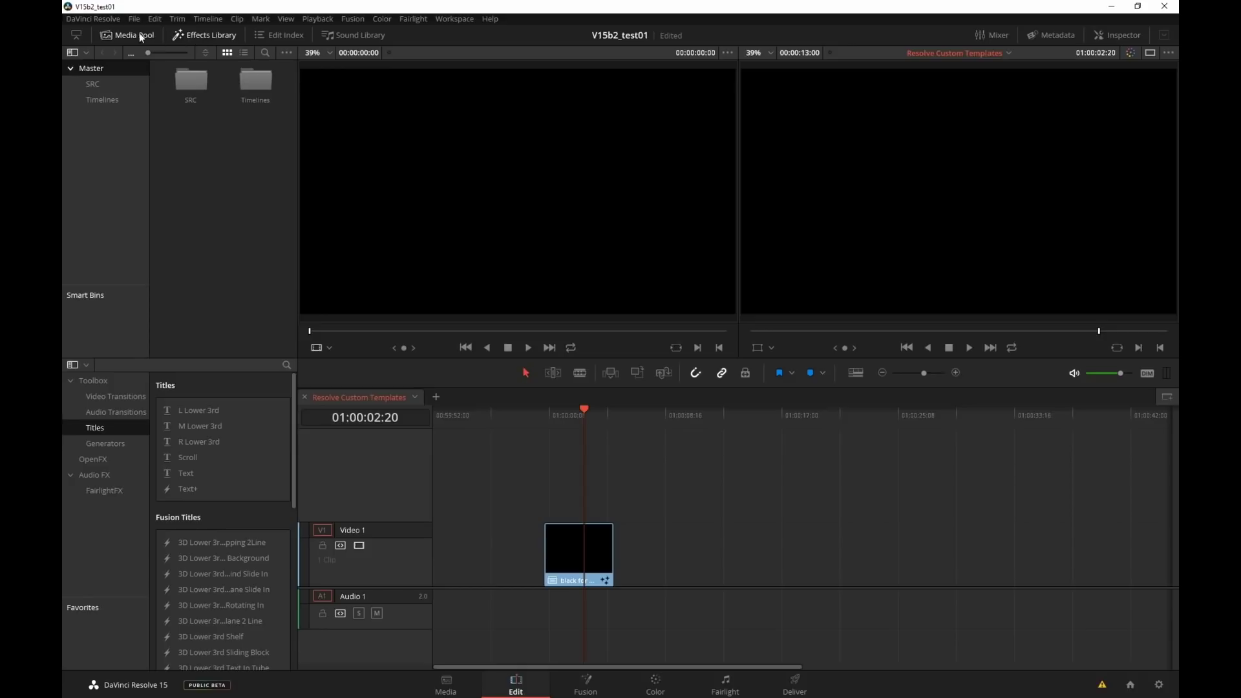
left_click(103, 34)
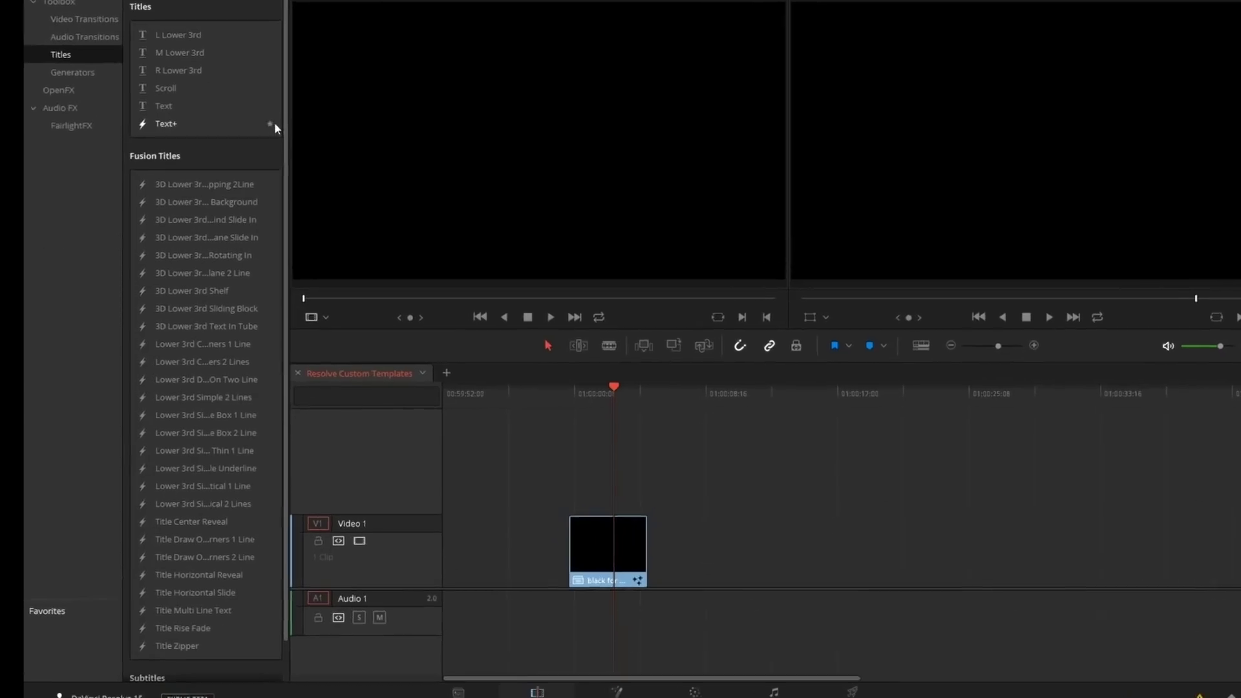
scroll(285, 184, "down", 2)
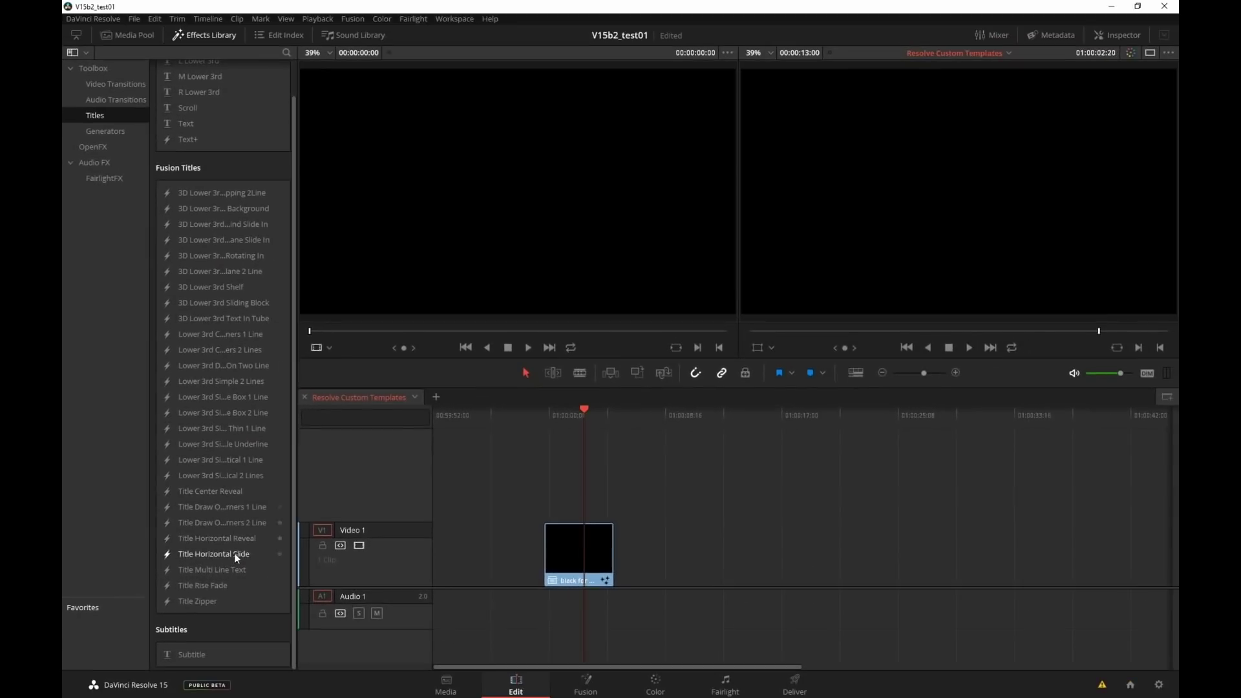
left_click(93, 19)
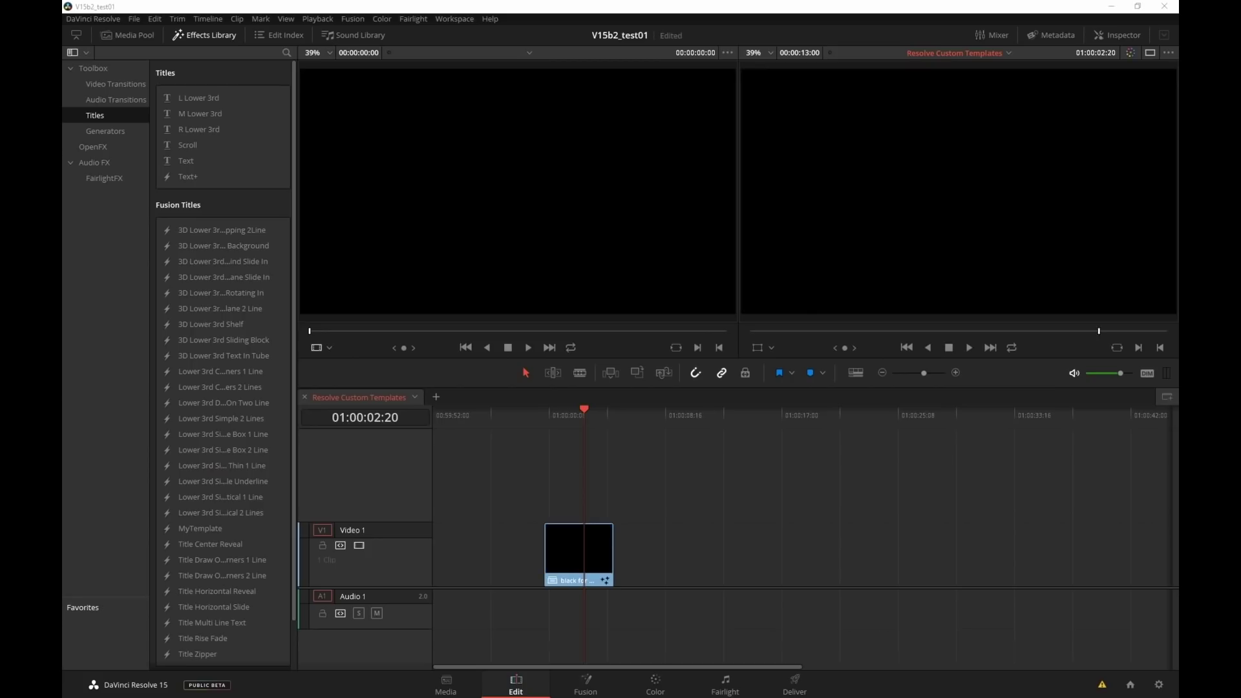
scroll(252, 589, "down", 2)
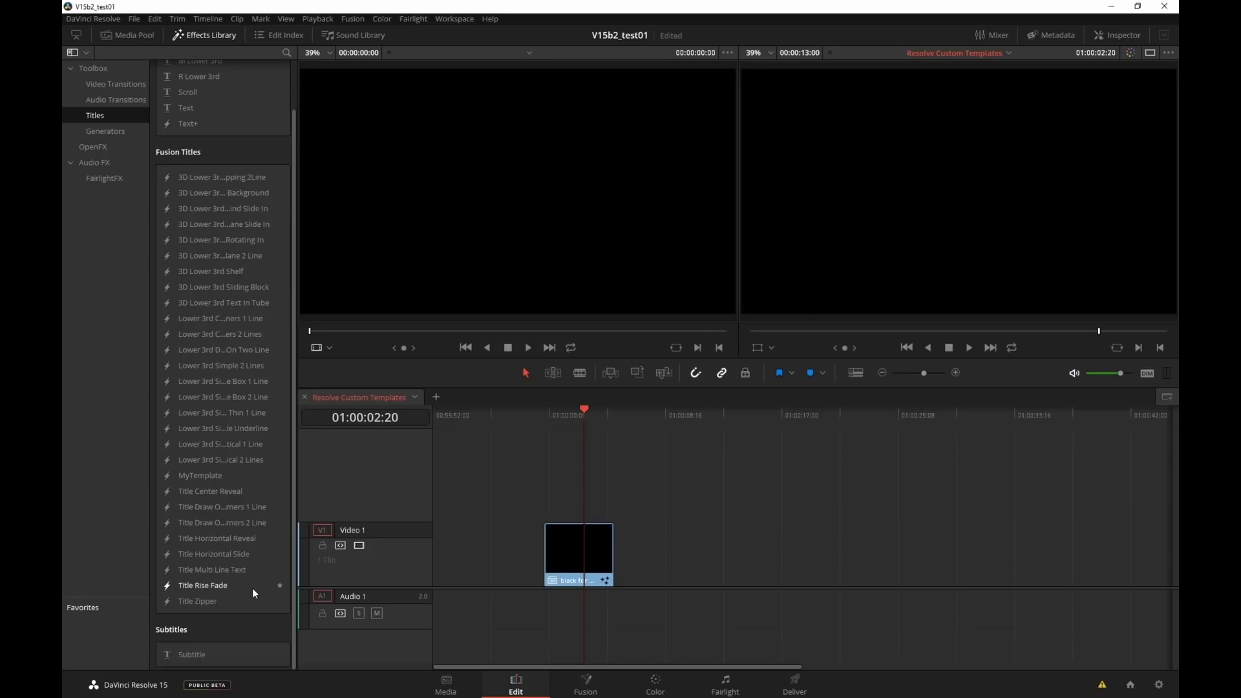
left_click(197, 475)
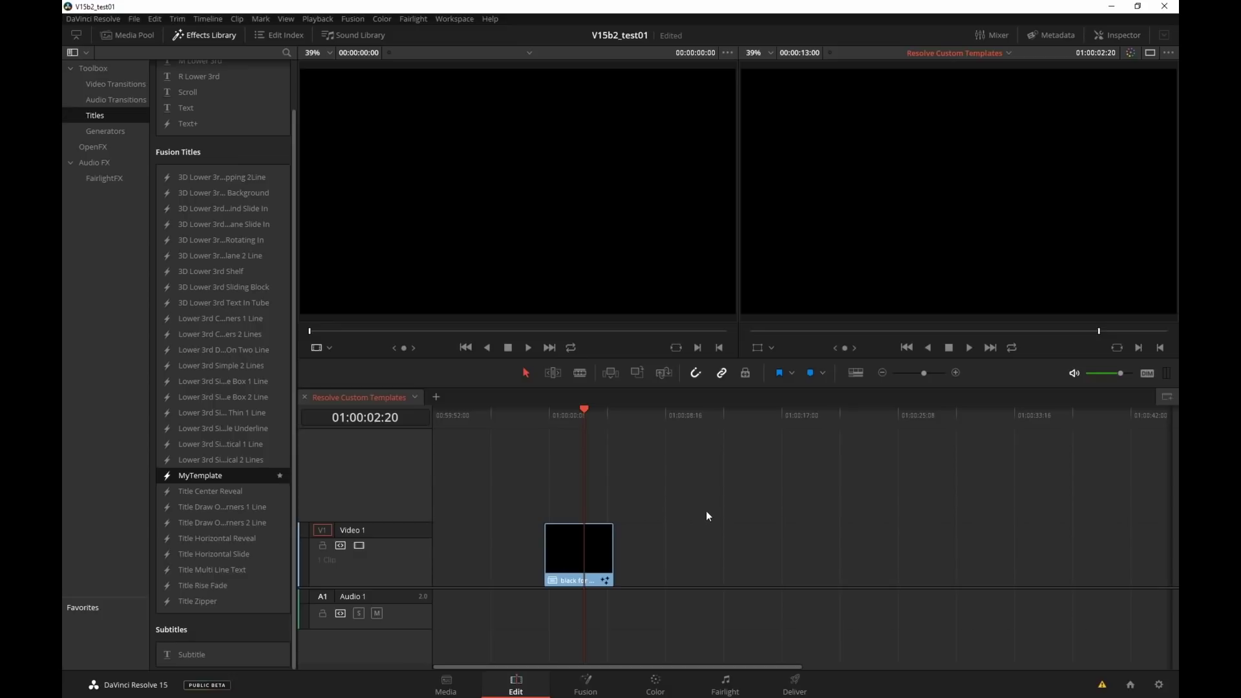
Place MyTemplate on a new V2 track, put Snowfall - 2363.mp4 on V1 beneath it, and play
left_click_drag(728, 511, 704, 498)
mouse_move(726, 415)
left_mouse_down()
mouse_move(745, 417)
mouse_move(734, 416)
left_mouse_up()
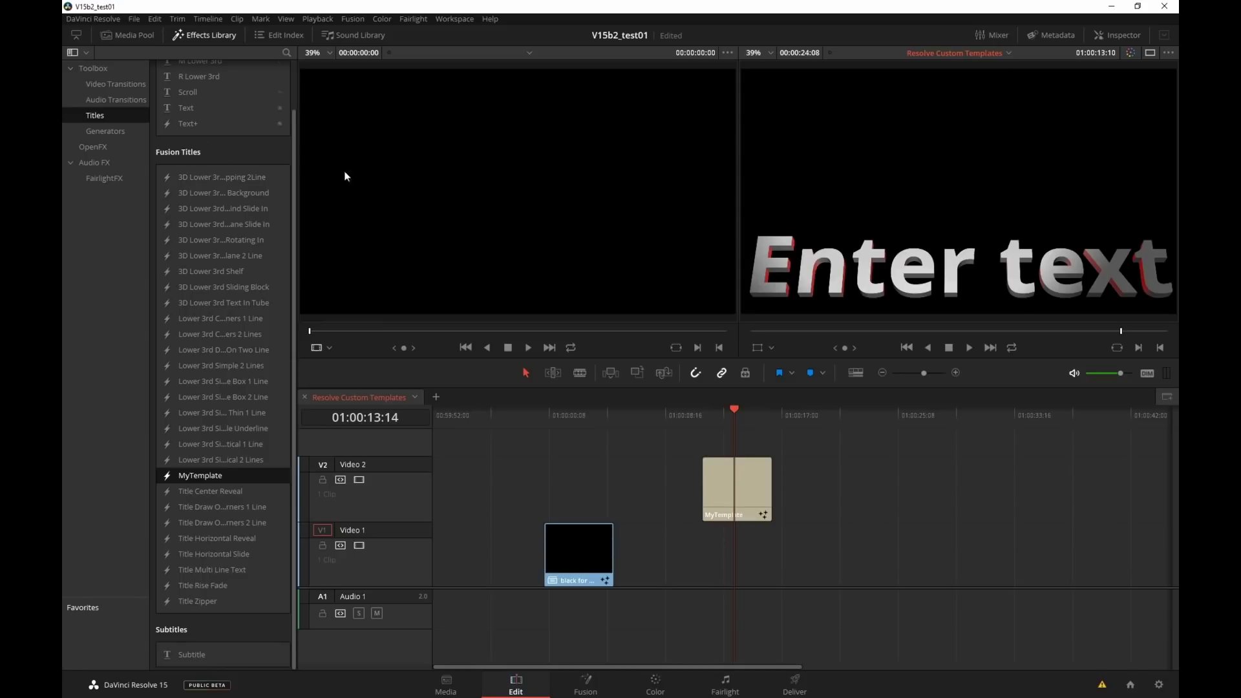
left_click(143, 34)
double_click(197, 84)
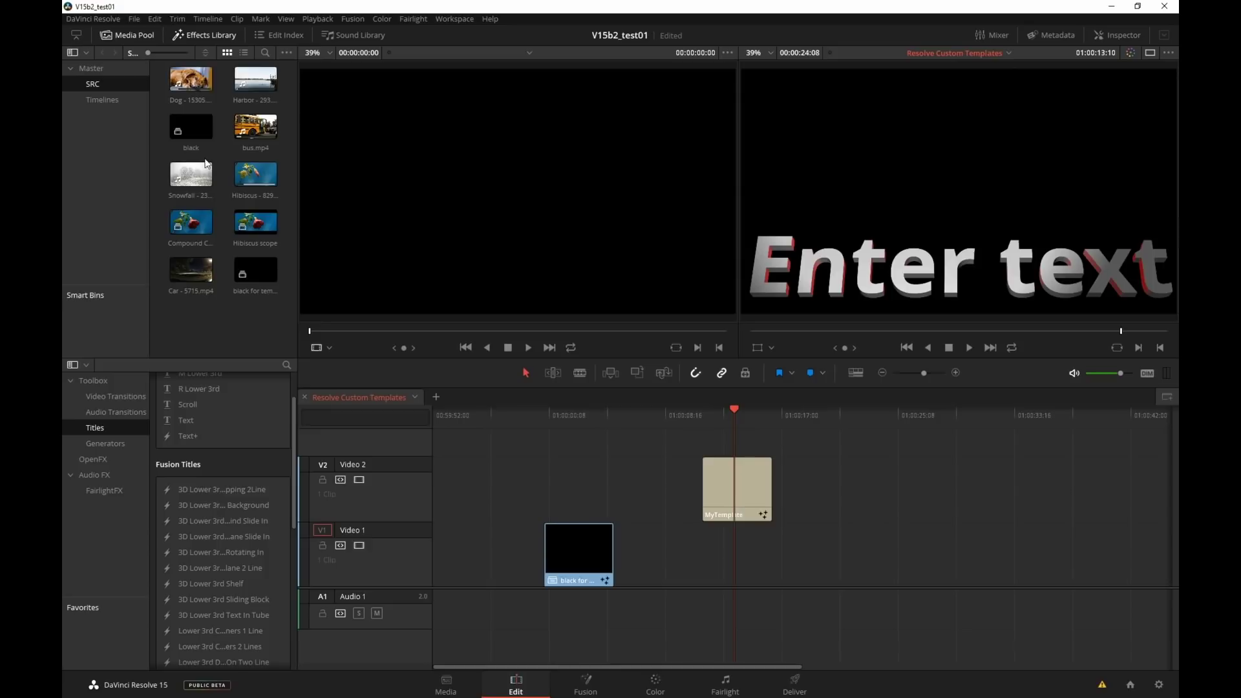
double_click(191, 176)
left_click_drag(197, 183, 714, 554)
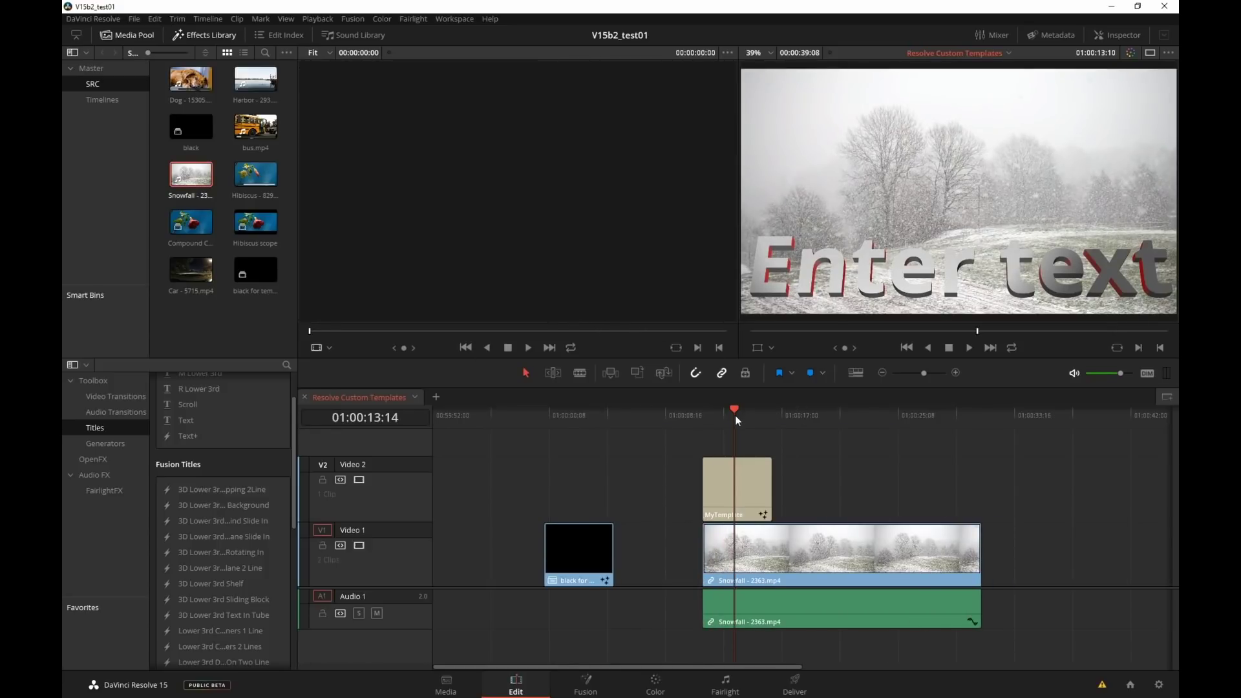
left_click_drag(735, 417, 703, 423)
key("space")
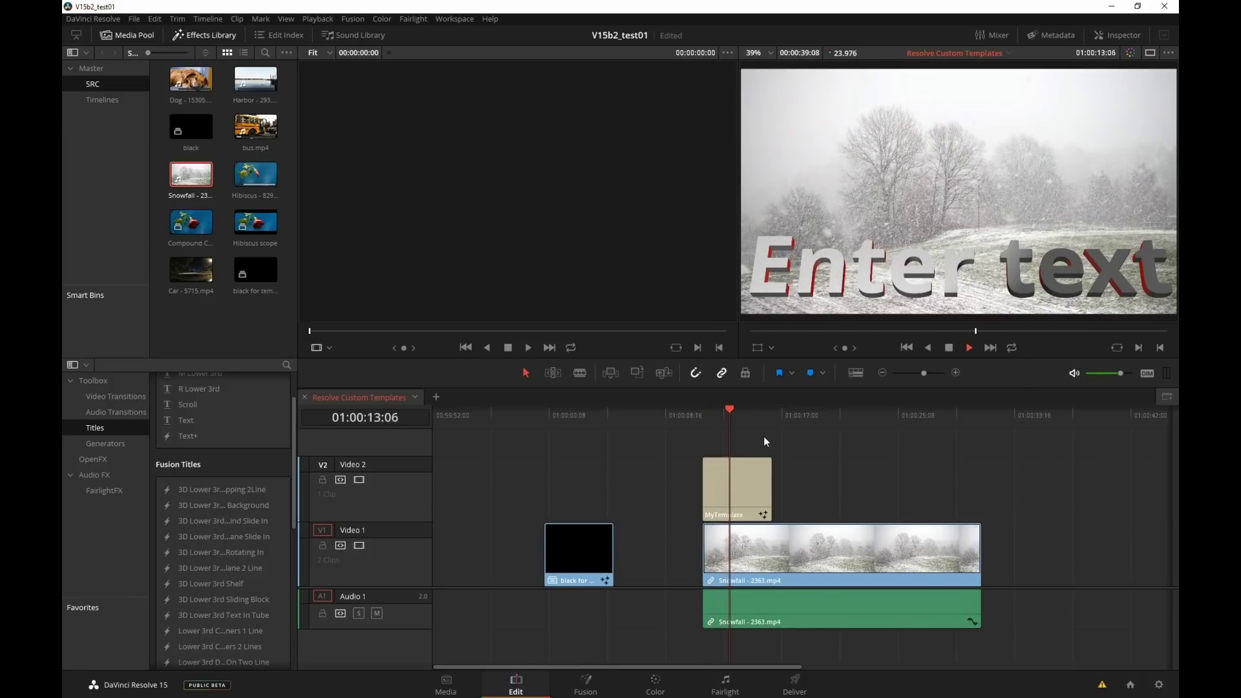
Replace the MyTemplate title's Styled Text with 'text field' in the Inspector
left_click(962, 250)
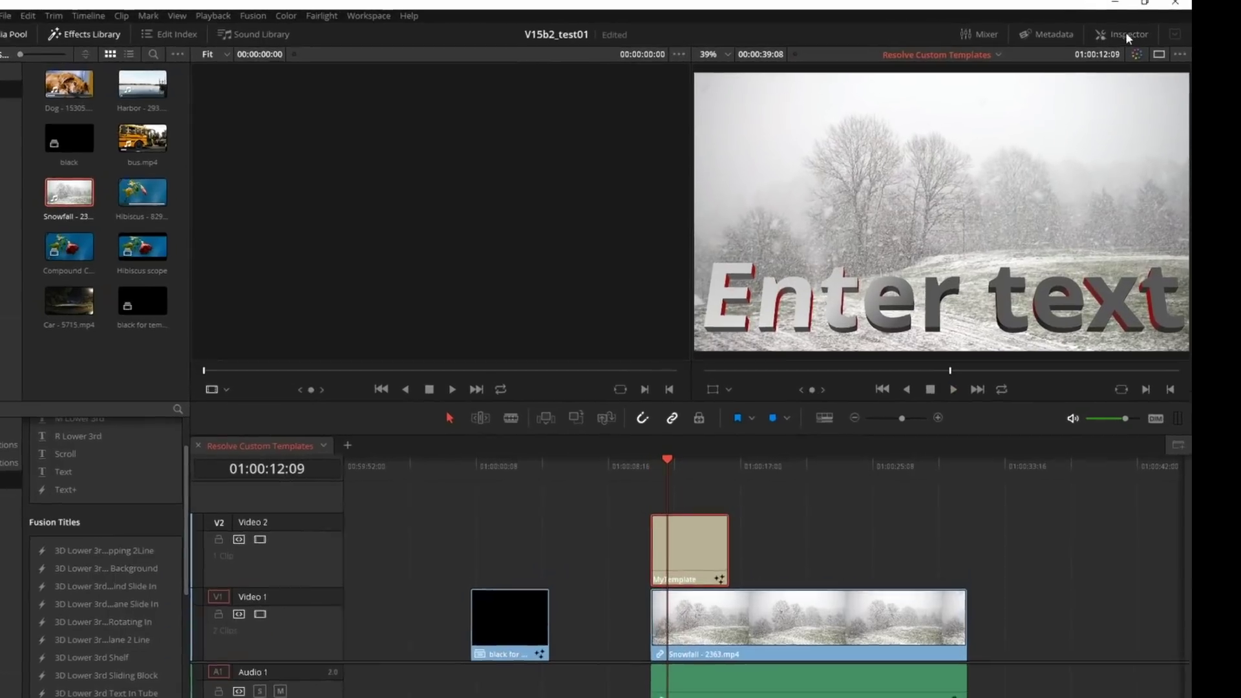
left_click(1121, 35)
left_click(1052, 223)
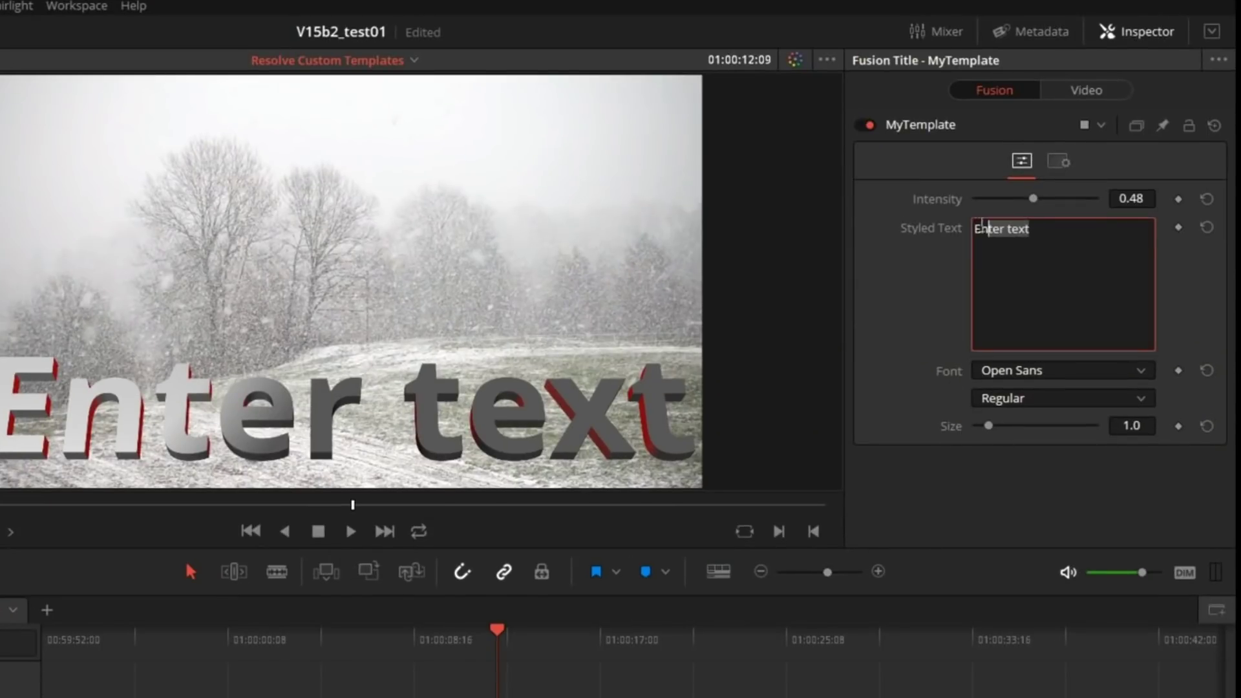
type("text")
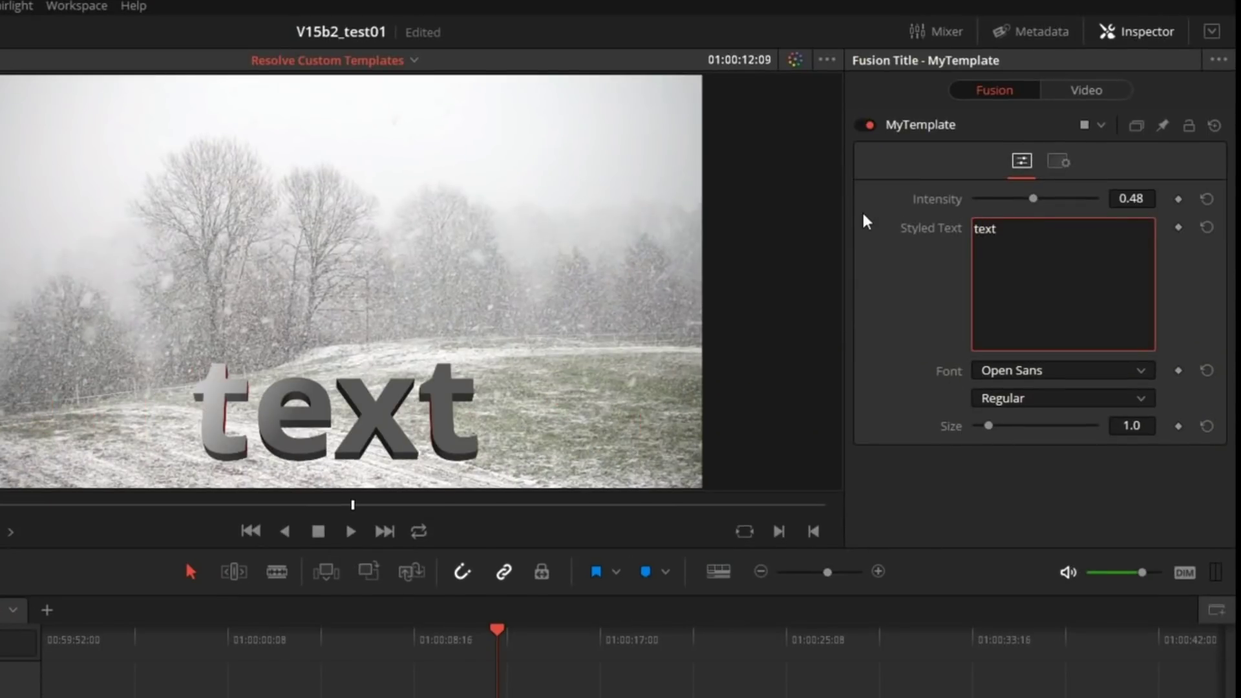
type(" field")
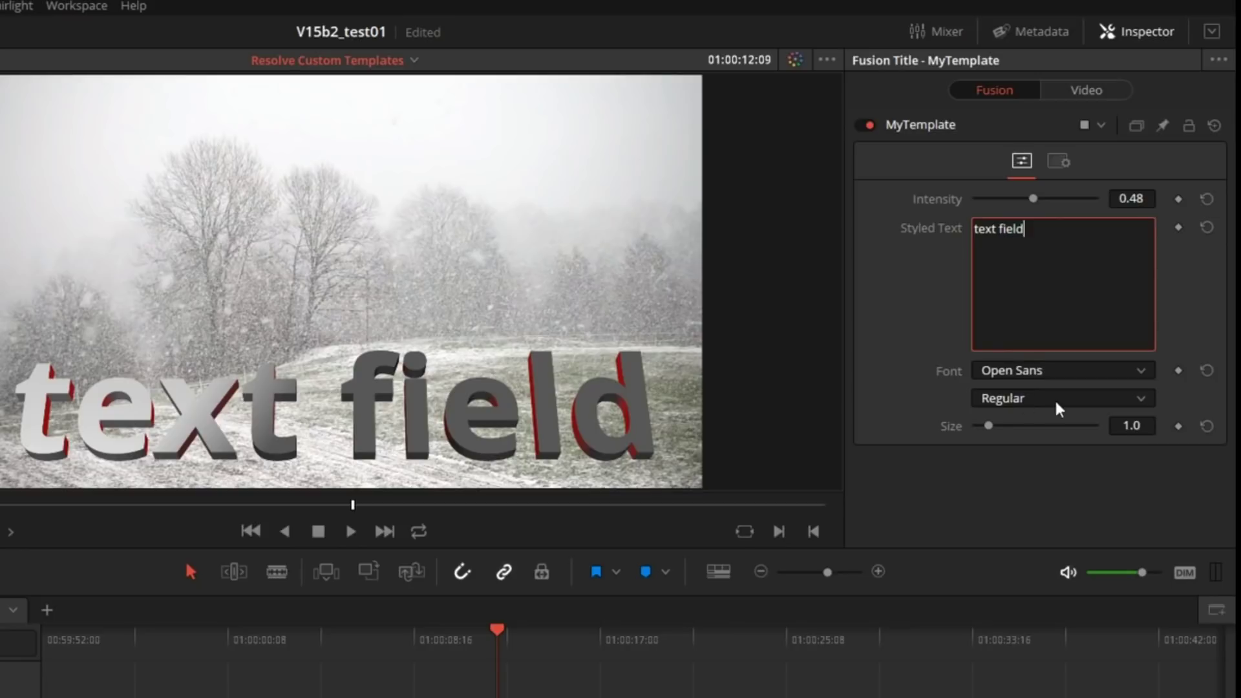
Set the title's Size to 1.26 and Intensity to 0.819
left_click_drag(988, 425, 982, 422)
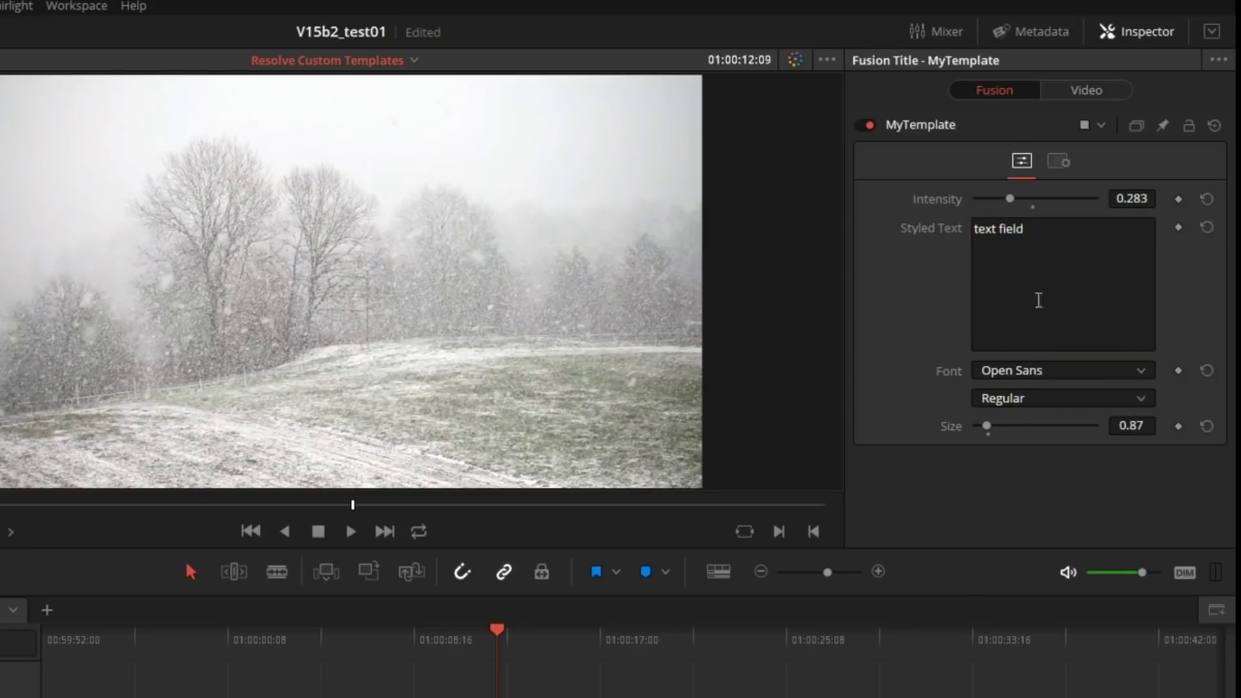
left_click_drag(989, 425, 992, 426)
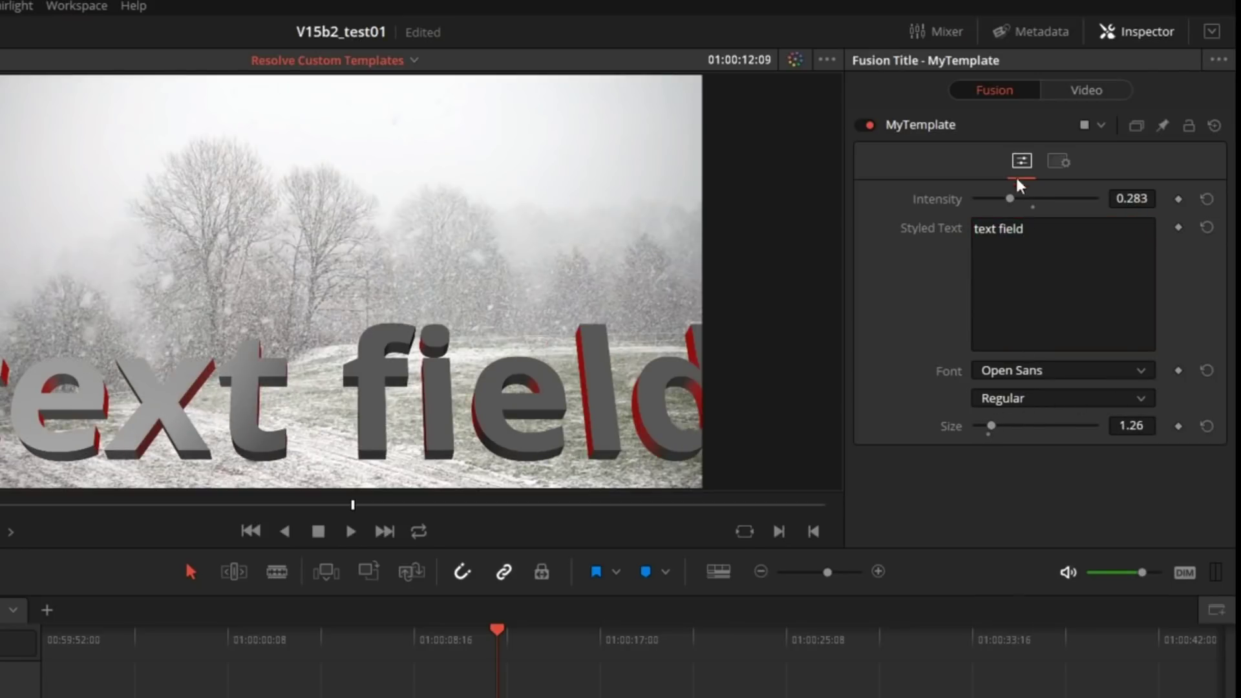
left_click_drag(1010, 199, 1223, 207)
mouse_move(1065, 212)
left_mouse_down()
mouse_move(964, 221)
mouse_move(1074, 220)
left_mouse_up()
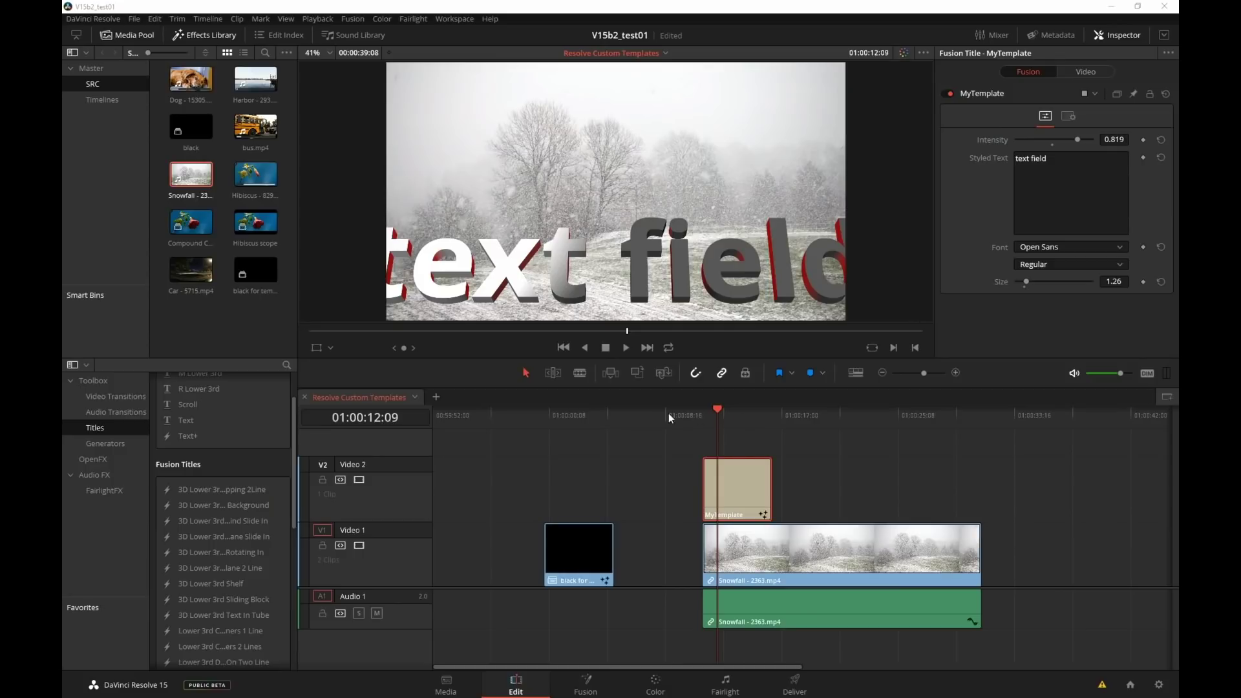
left_click(570, 415)
scroll(228, 503, "down", 5)
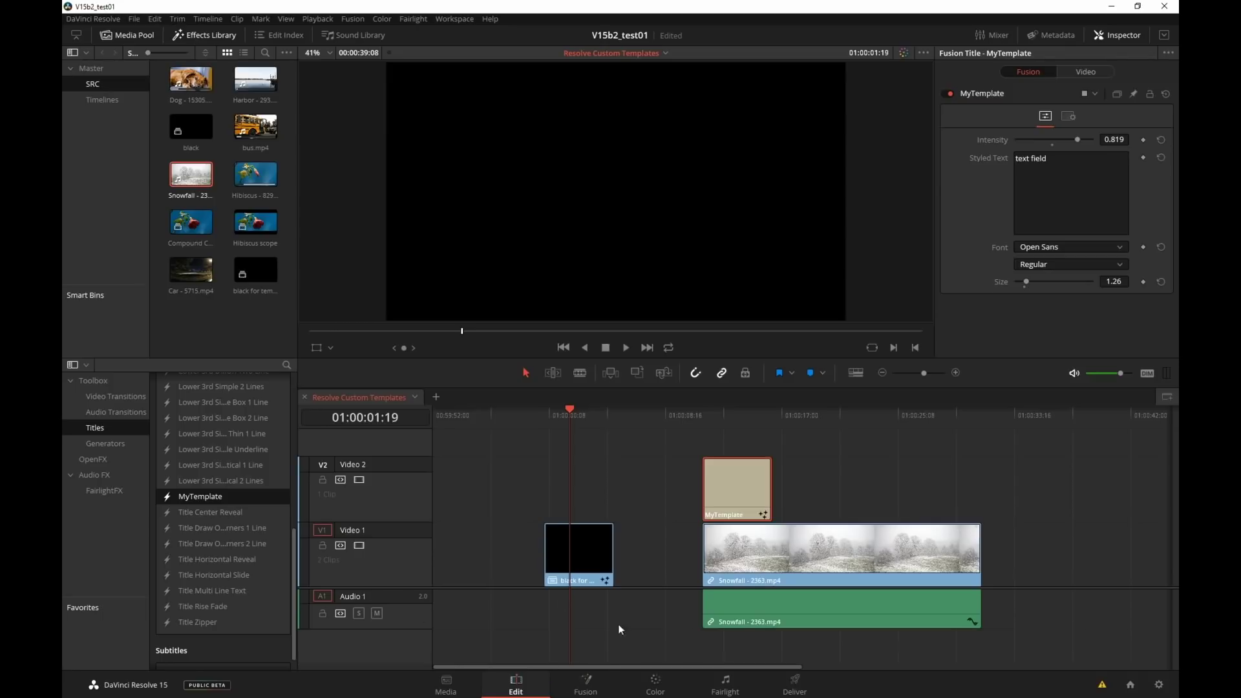
left_click(586, 685)
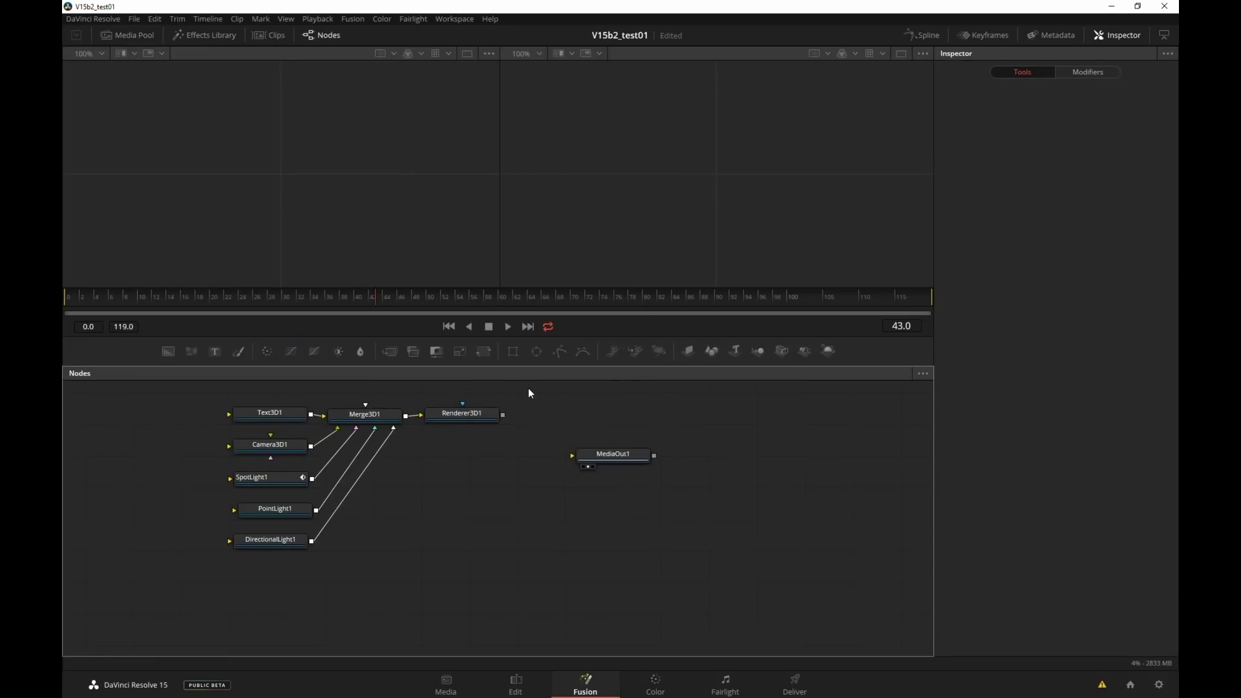
Delete the seven title nodes and place FastNoise1 to the left of MediaOut1
left_click_drag(528, 388, 163, 557)
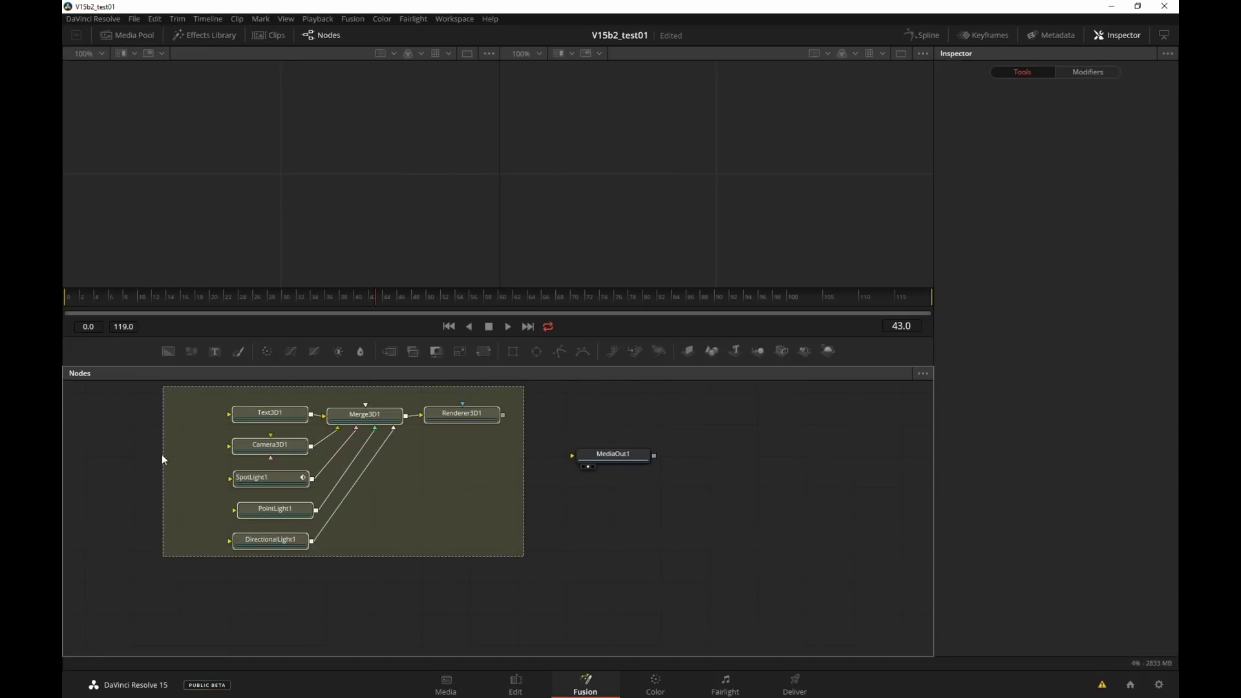
left_click_drag(162, 457, 162, 457)
key("Delete")
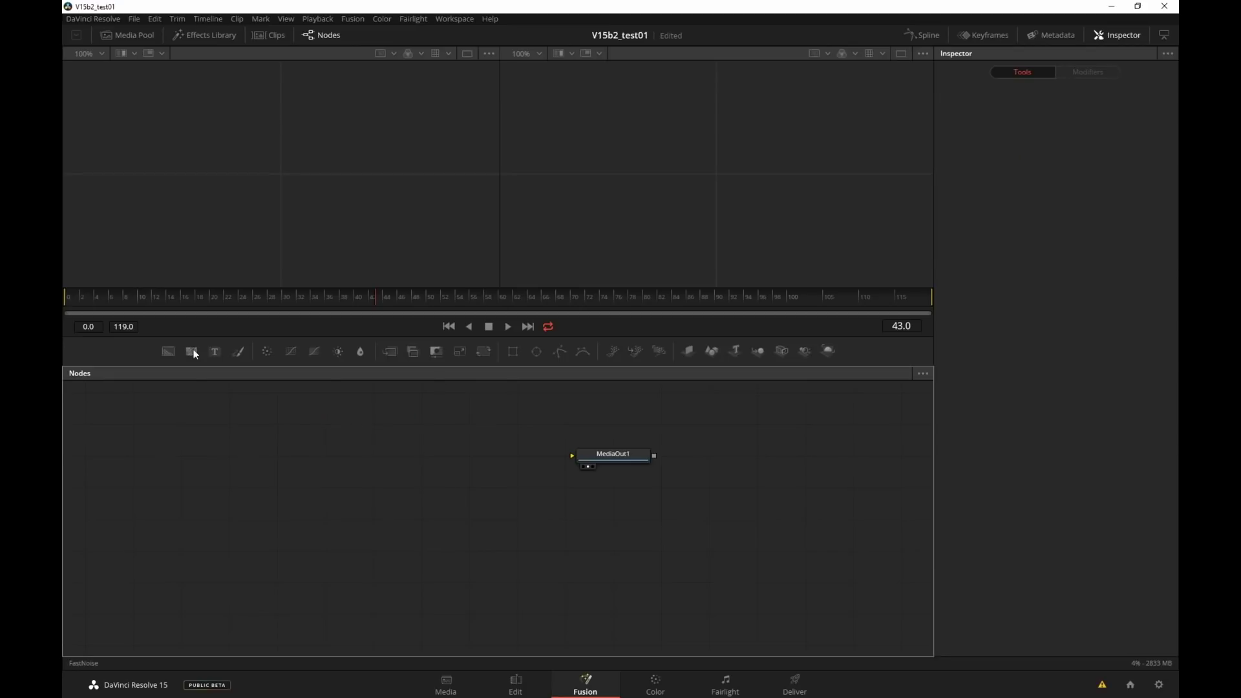
left_click_drag(421, 471, 573, 460)
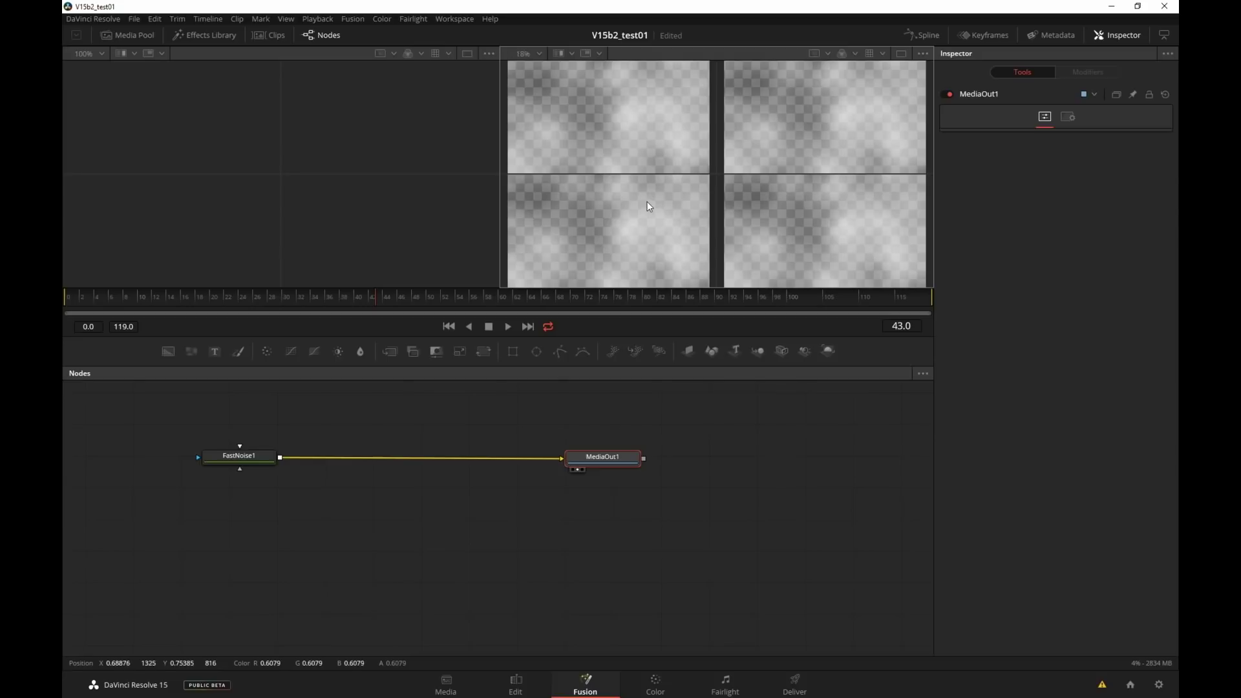
Switch the viewer from quad view to one single viewer and enlarge it
right_click(646, 207)
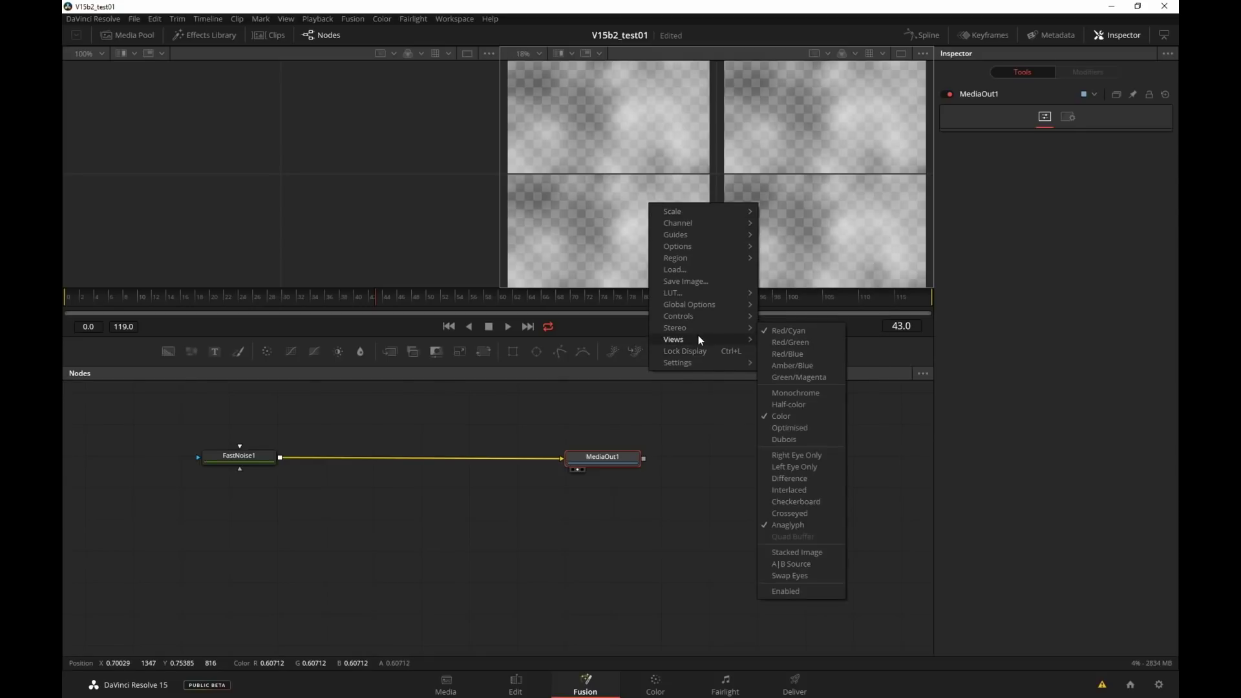
mouse_move(754, 340)
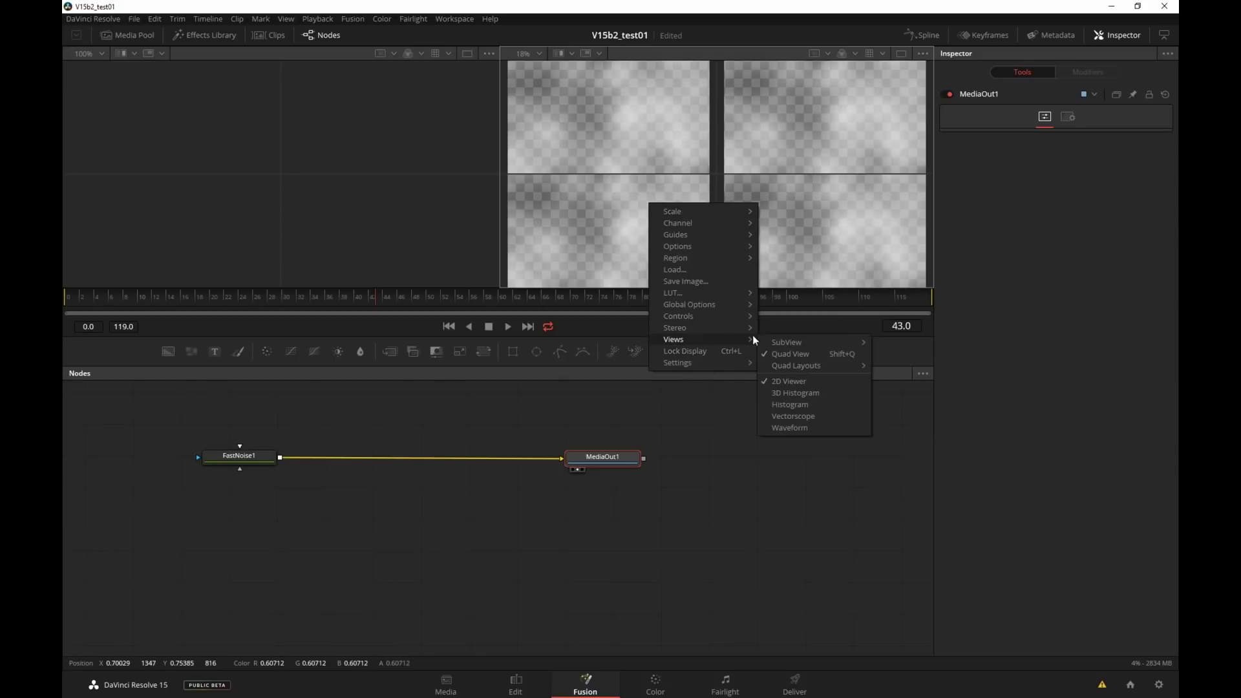
left_click(866, 355)
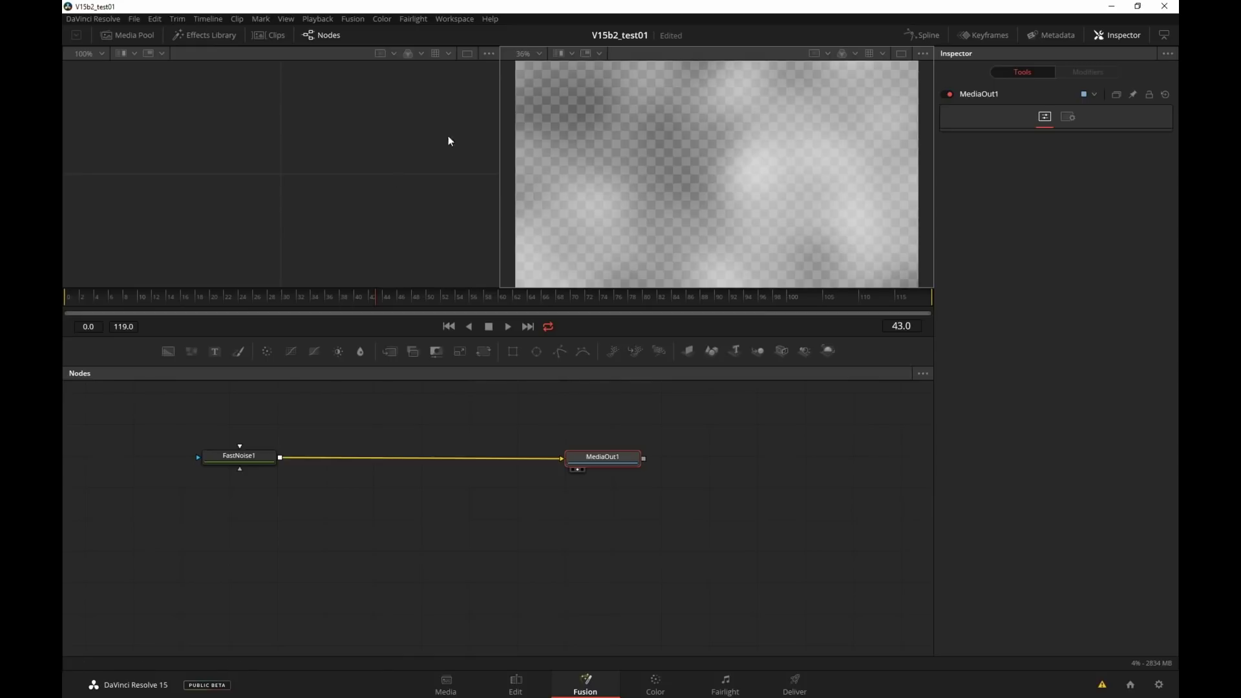
left_click(905, 56)
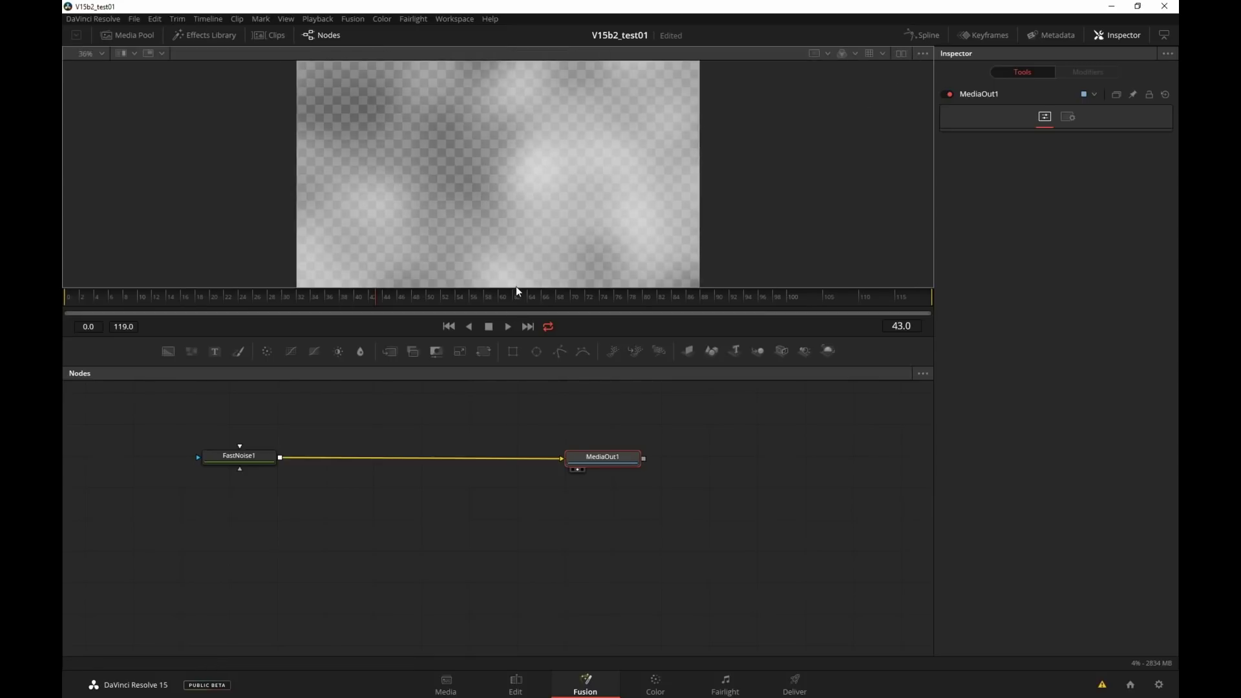
left_click_drag(518, 343, 414, 477)
Give FastNoise1 Scale 2.2 and Seethe Rate 0.079, then play to preview the drifting noise
left_click(241, 591)
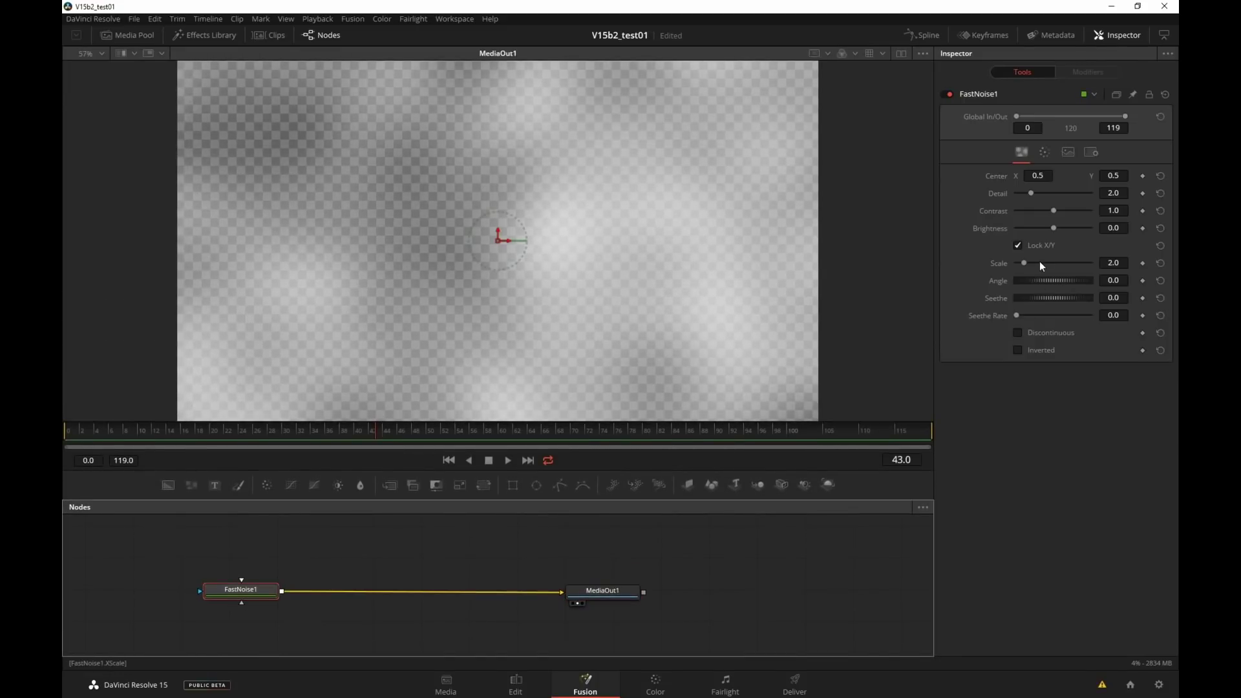
mouse_move(1030, 263)
left_mouse_down()
mouse_move(1049, 259)
mouse_move(1025, 263)
left_mouse_up()
left_click_drag(1018, 316, 1023, 315)
key("space")
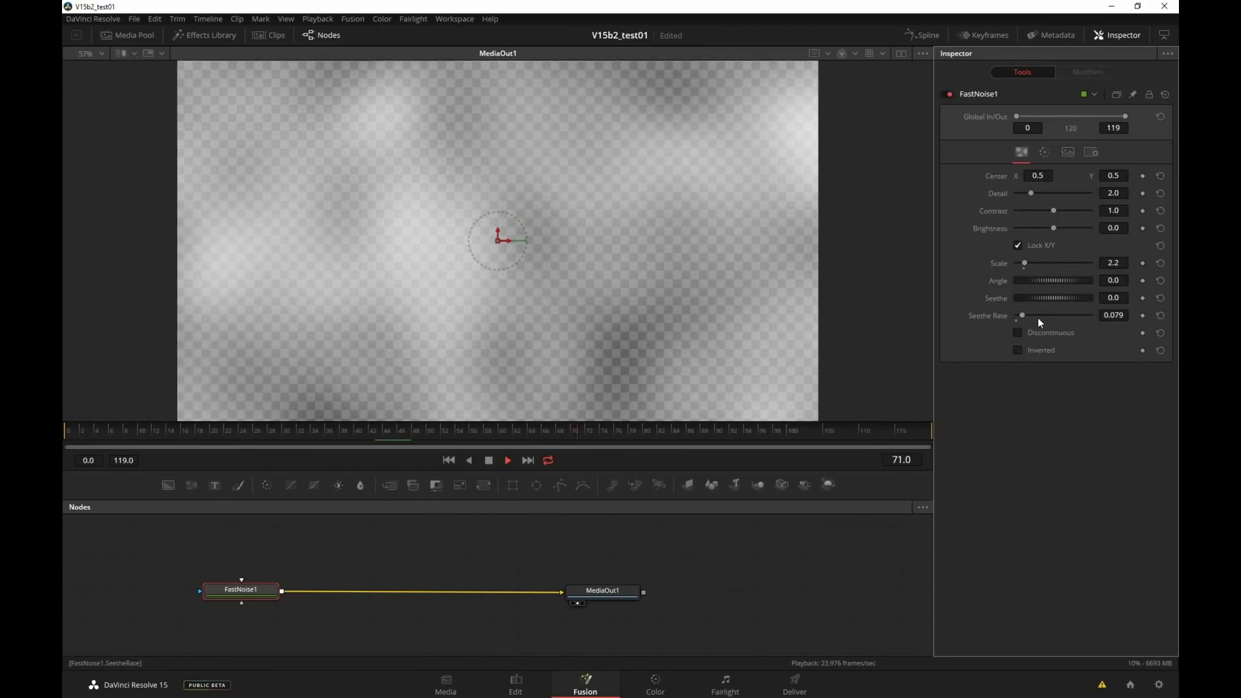
left_click_drag(277, 551, 169, 630)
Create a macro from FastNoise1 exporting Lock X/Y, Scale, Y Scale and Seethe Rate, then close the editor
right_click(262, 591)
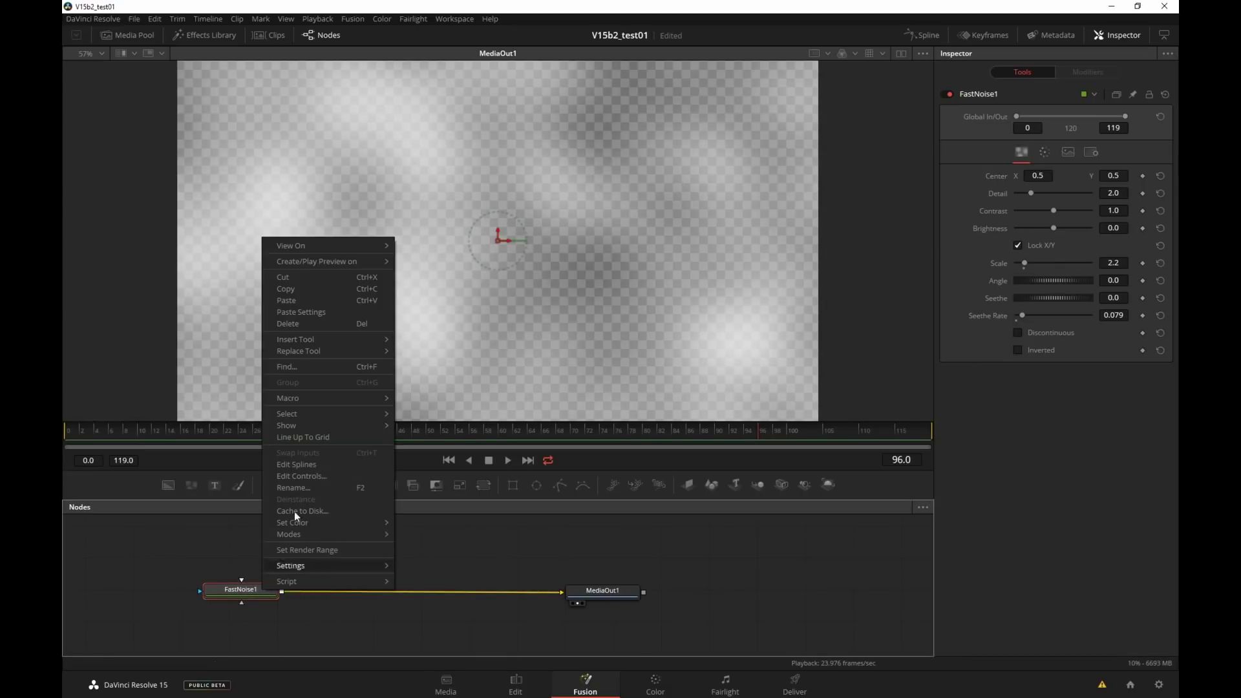
mouse_move(302, 398)
left_click(454, 399)
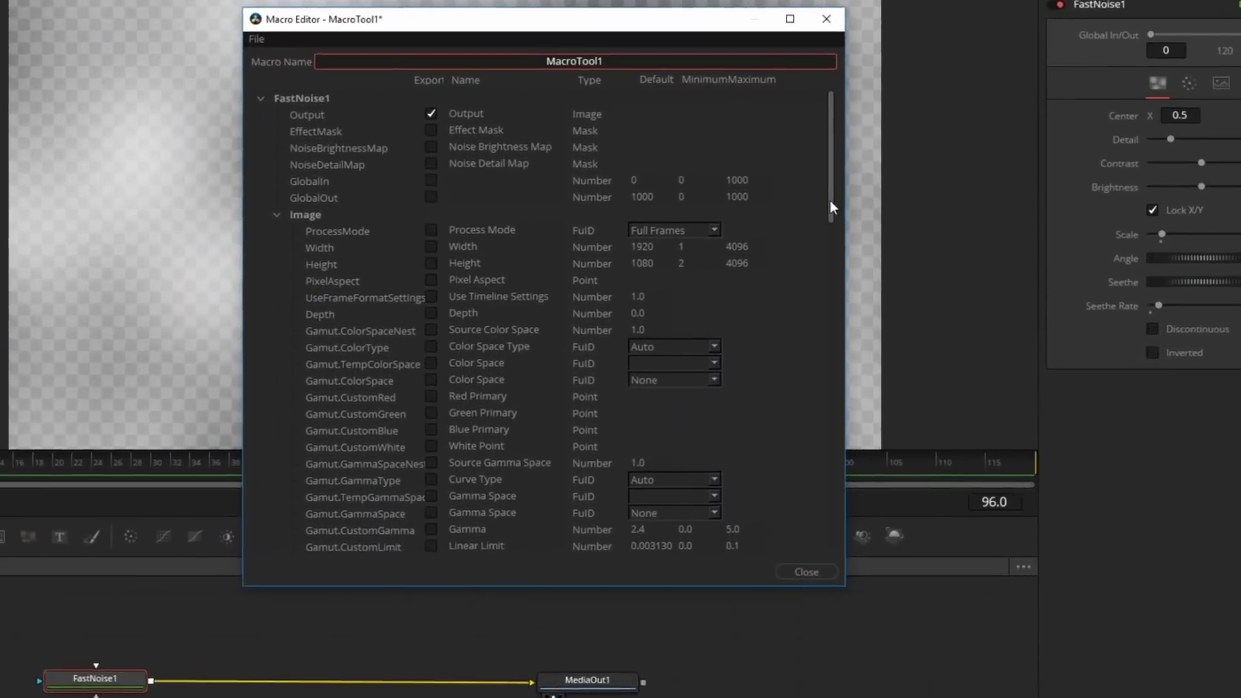
left_click_drag(779, 252, 861, 483)
left_click(409, 327)
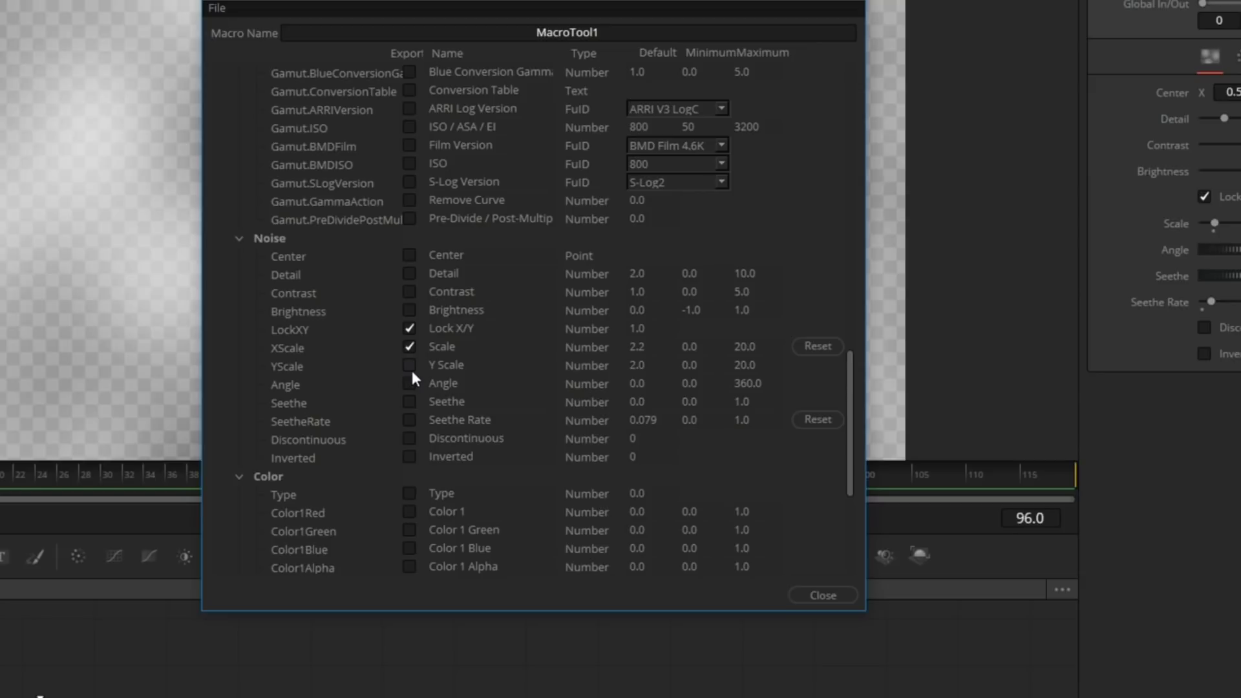
left_click(409, 420)
left_click(621, 33)
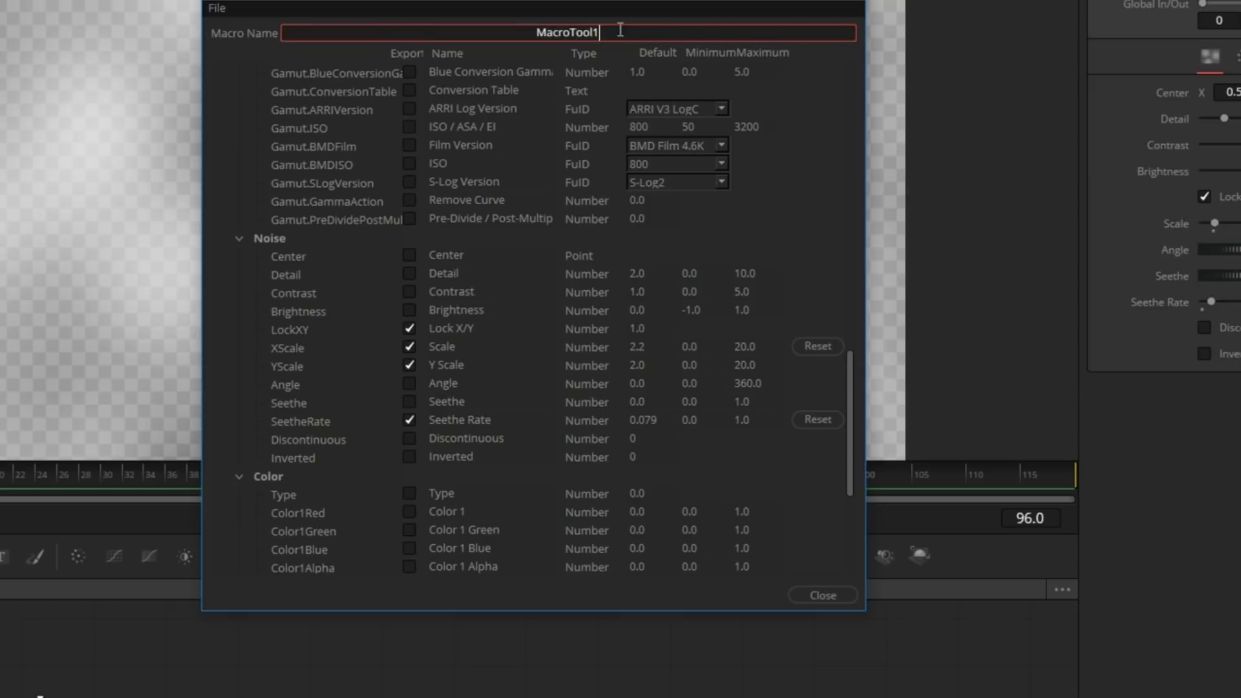
left_click(822, 594)
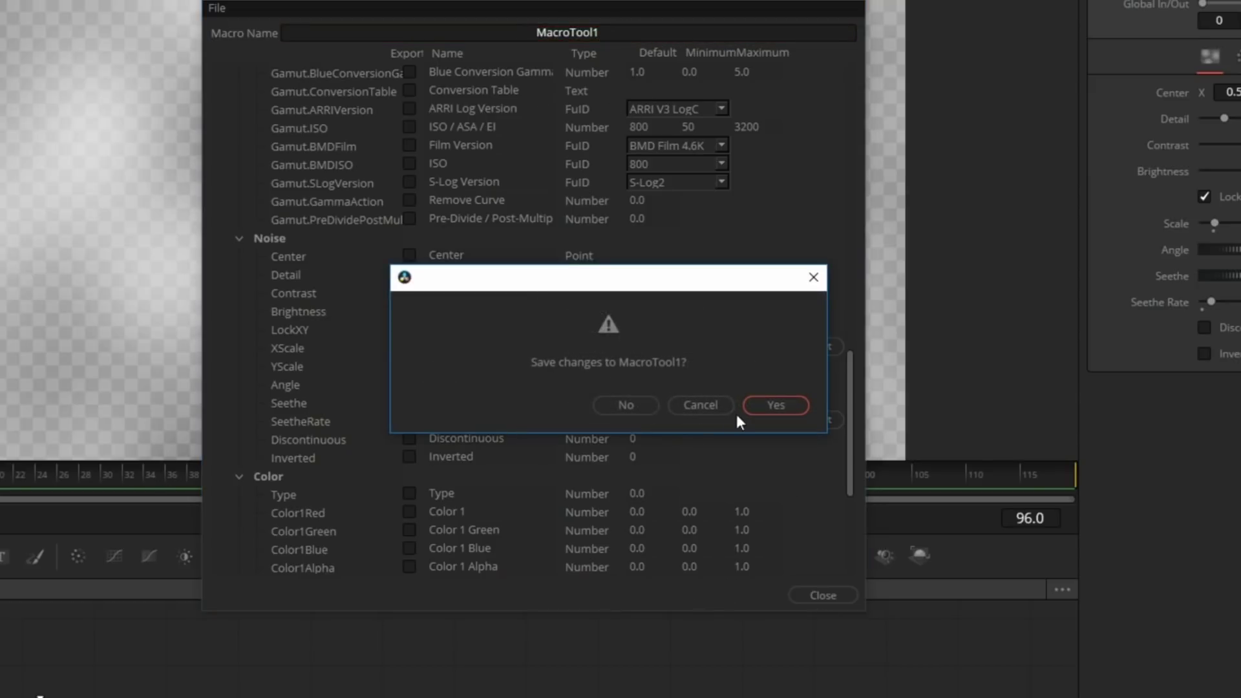
Save the FastNoise macro as Edit\Titles\MyTemplate, overwriting the existing MyTemplate.setting file
left_click(773, 405)
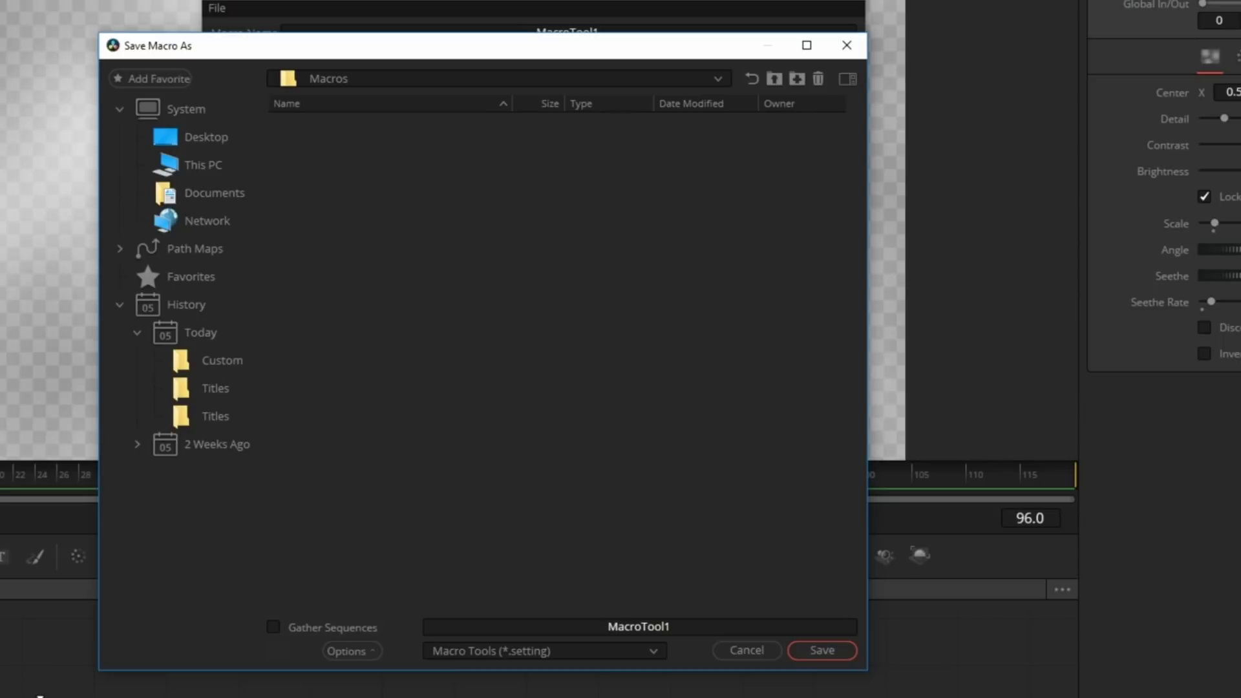
key("alt+Tab")
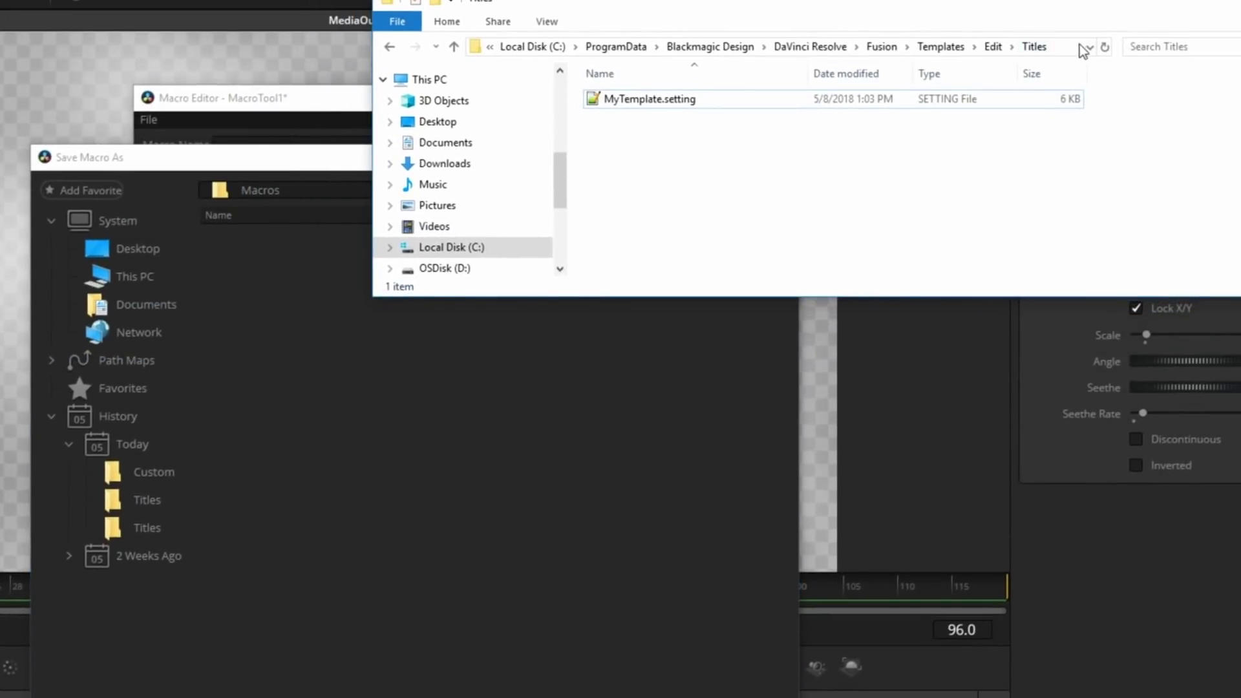
left_click(1080, 45)
key("ctrl+c")
left_click(506, 656)
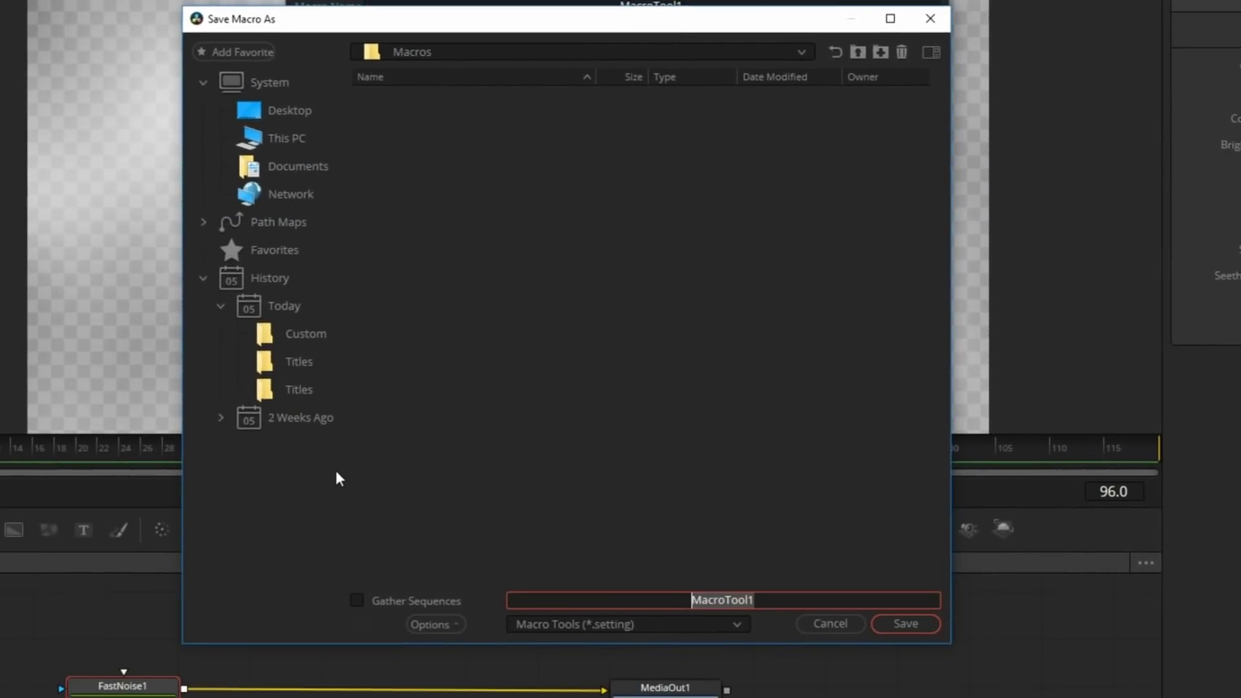
key("ctrl+v")
type("\\")
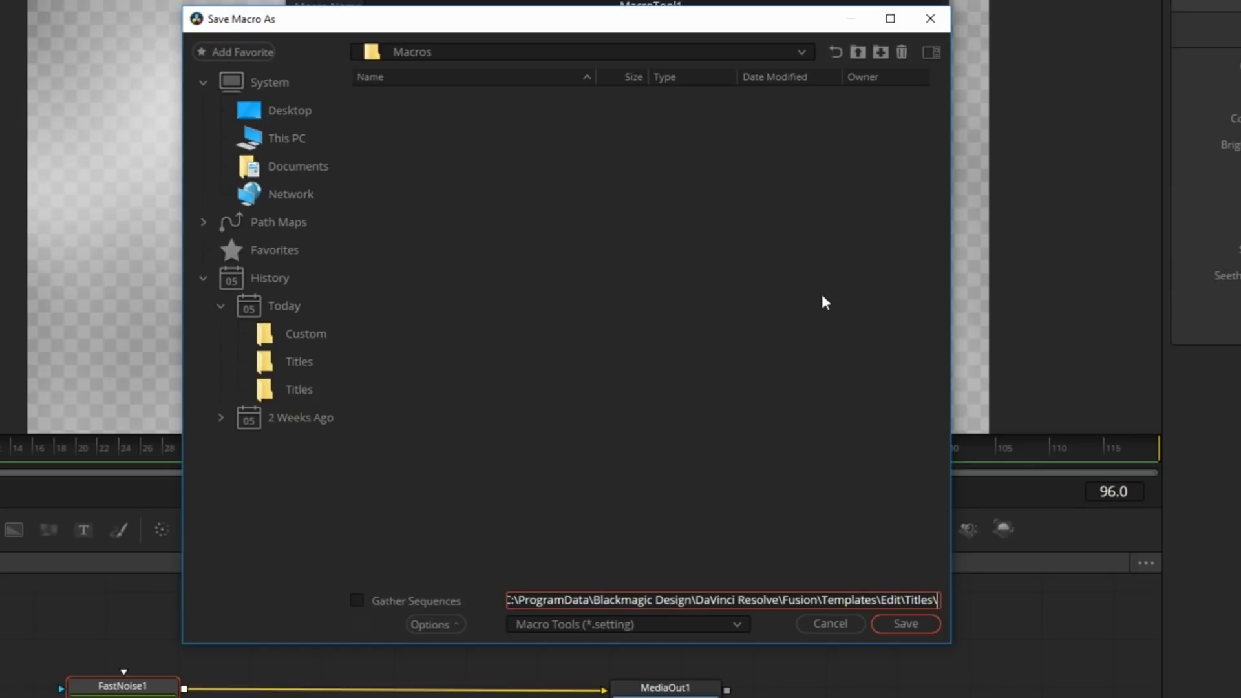
type("My")
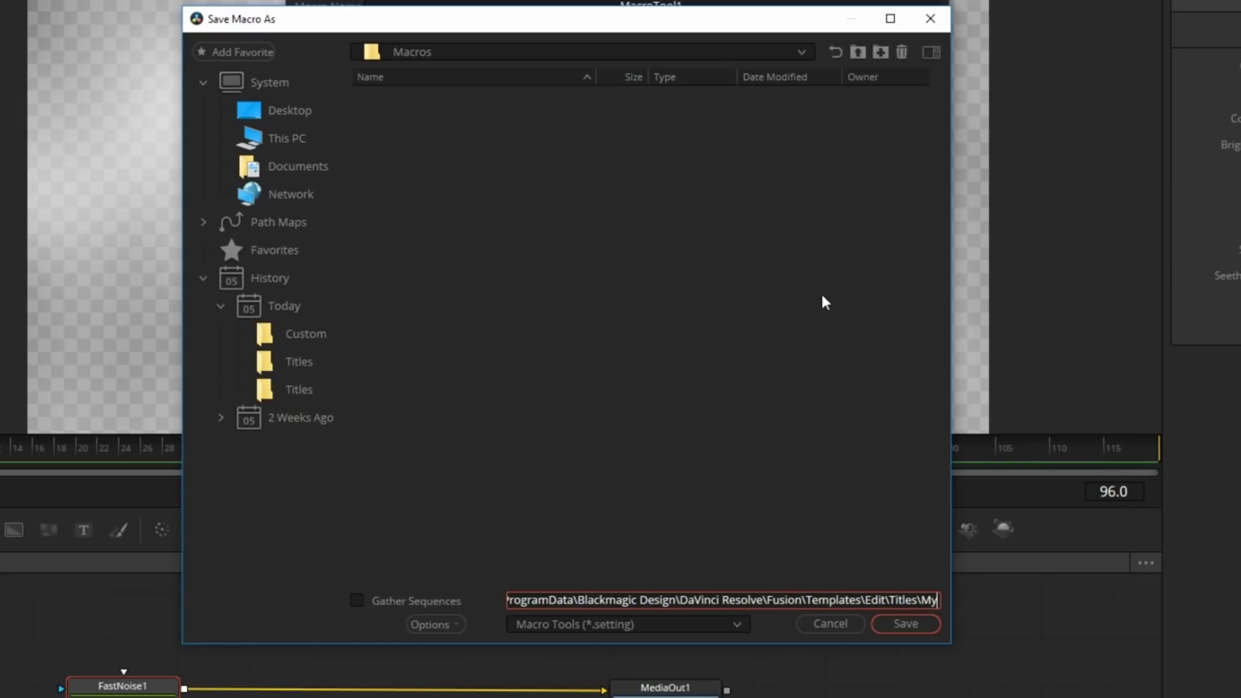
type("Templa")
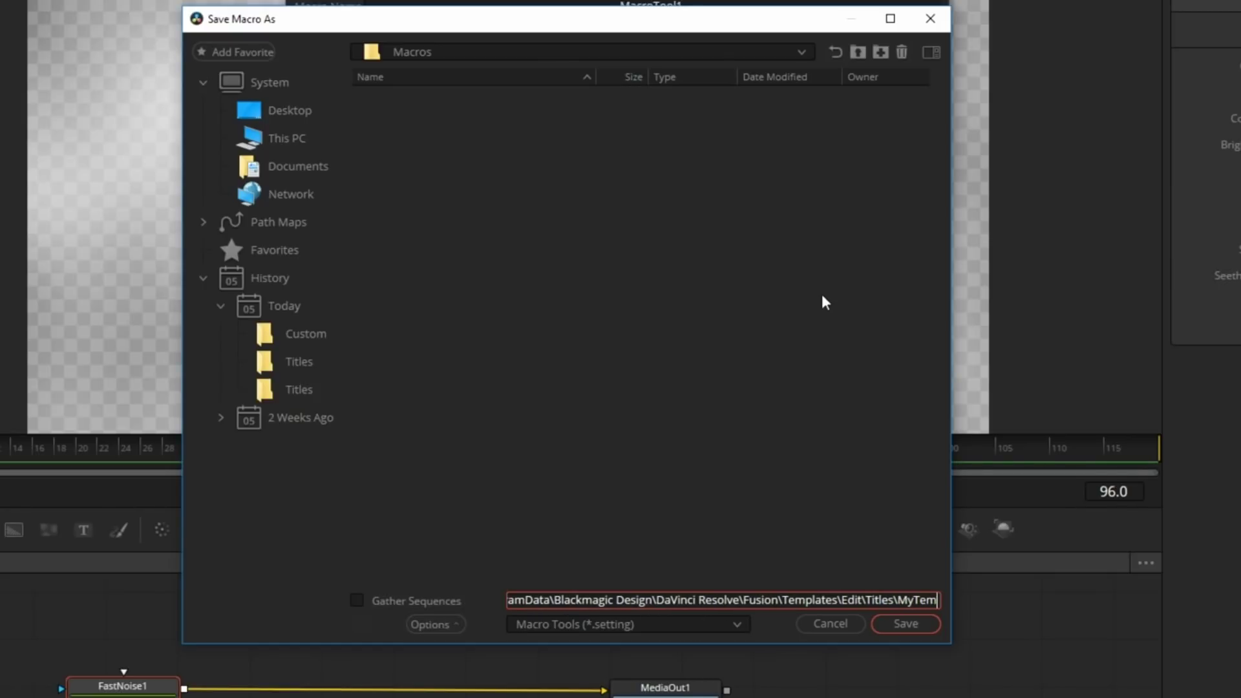
type("te")
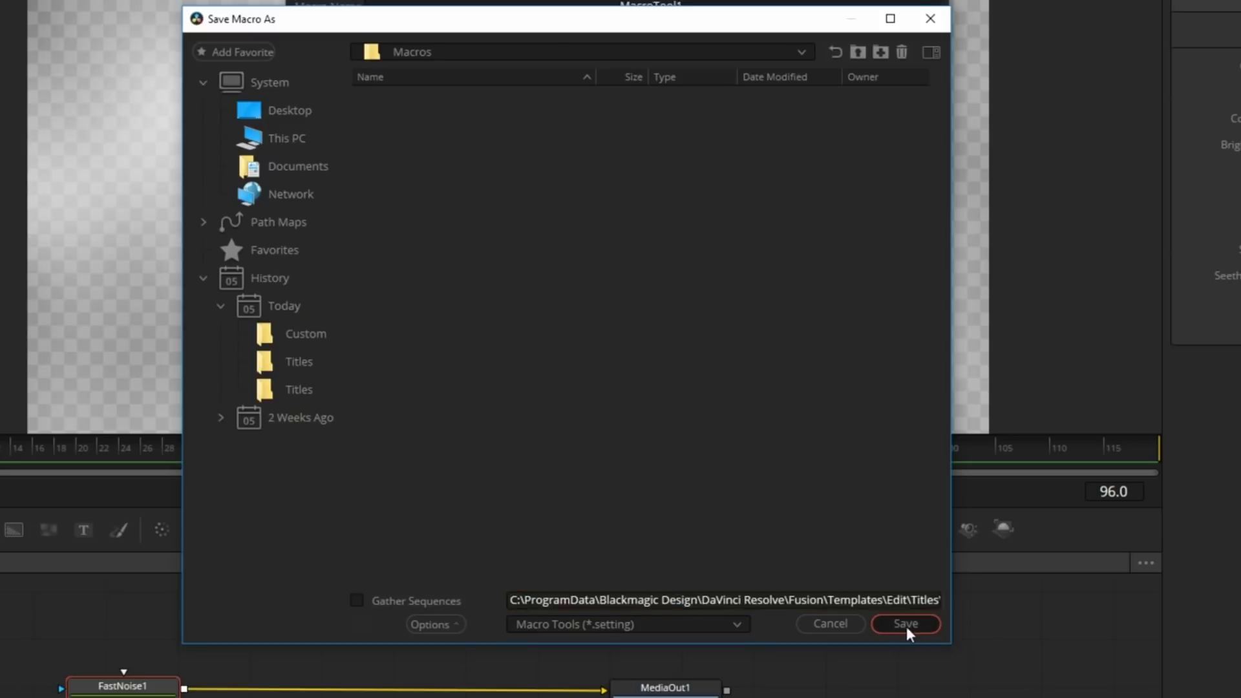
left_click(907, 625)
left_click(881, 400)
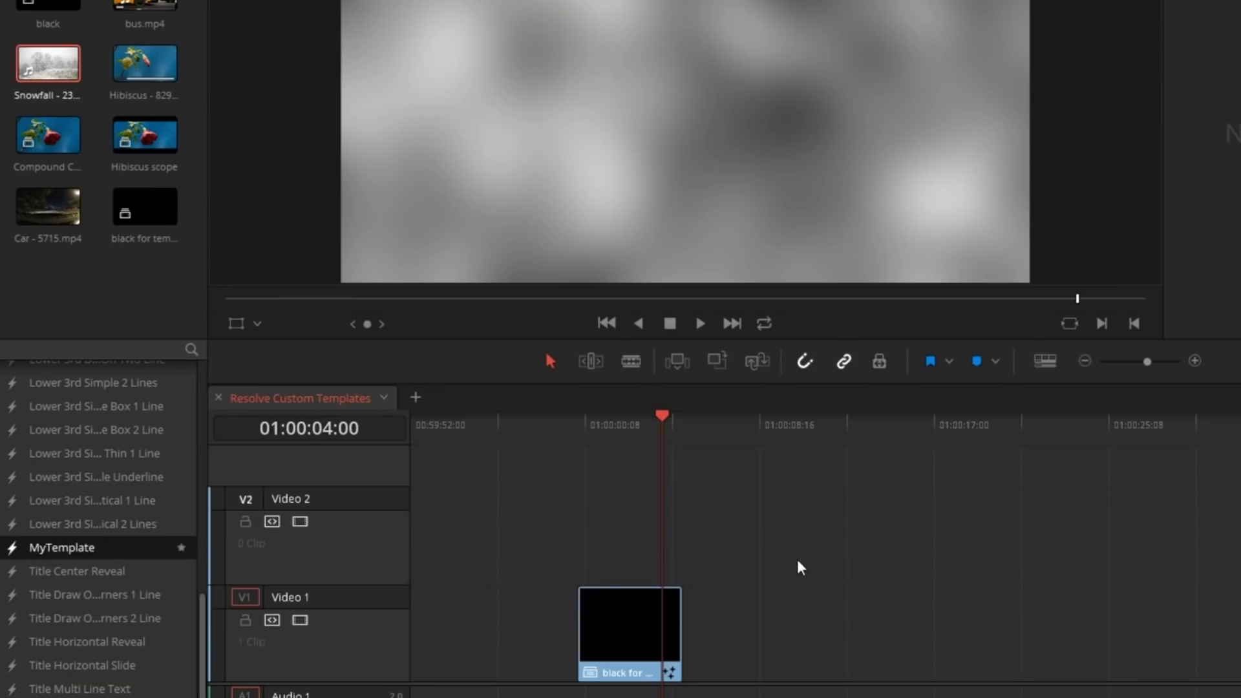
Place the MyTemplate title on Video 2 with the flower compound clip beneath it on Video 1
left_click_drag(801, 568, 803, 556)
left_click(818, 419)
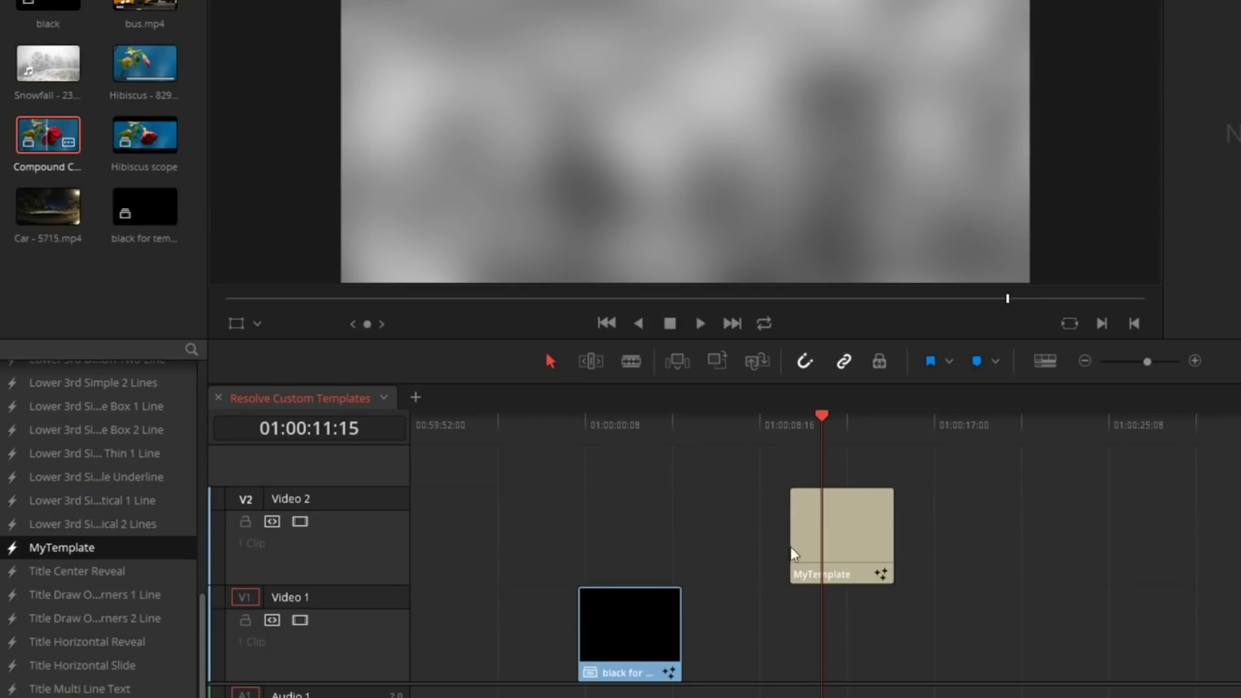
left_click_drag(794, 554, 808, 633)
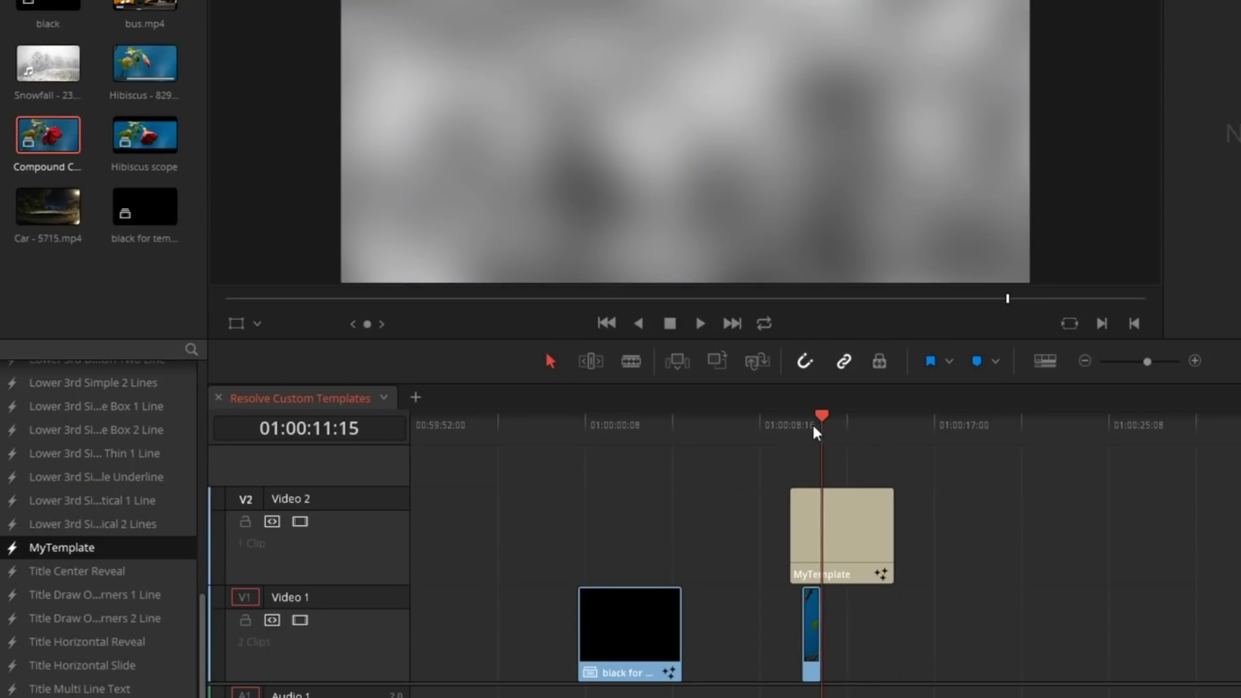
Play back the noise overlay, then drag the title's exposed Scale to 0.79
key("Up")
key("space")
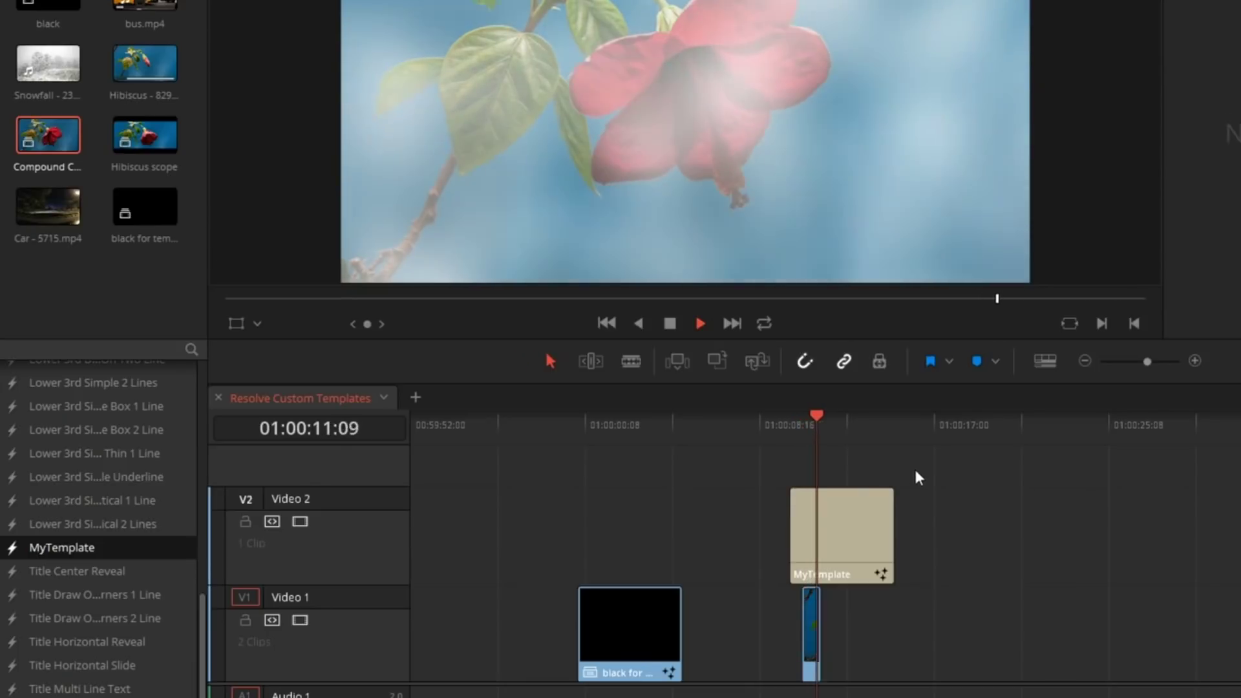
key("Up")
key("Up")
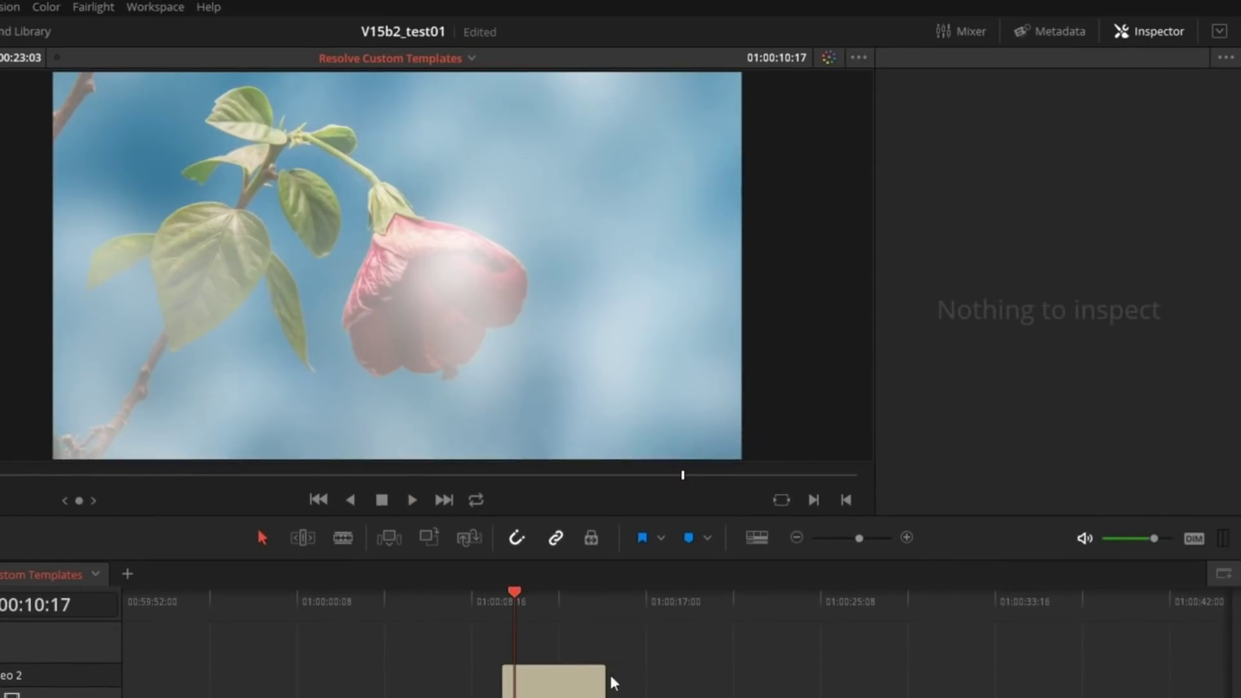
left_click(879, 517)
left_click_drag(1018, 217, 1049, 240)
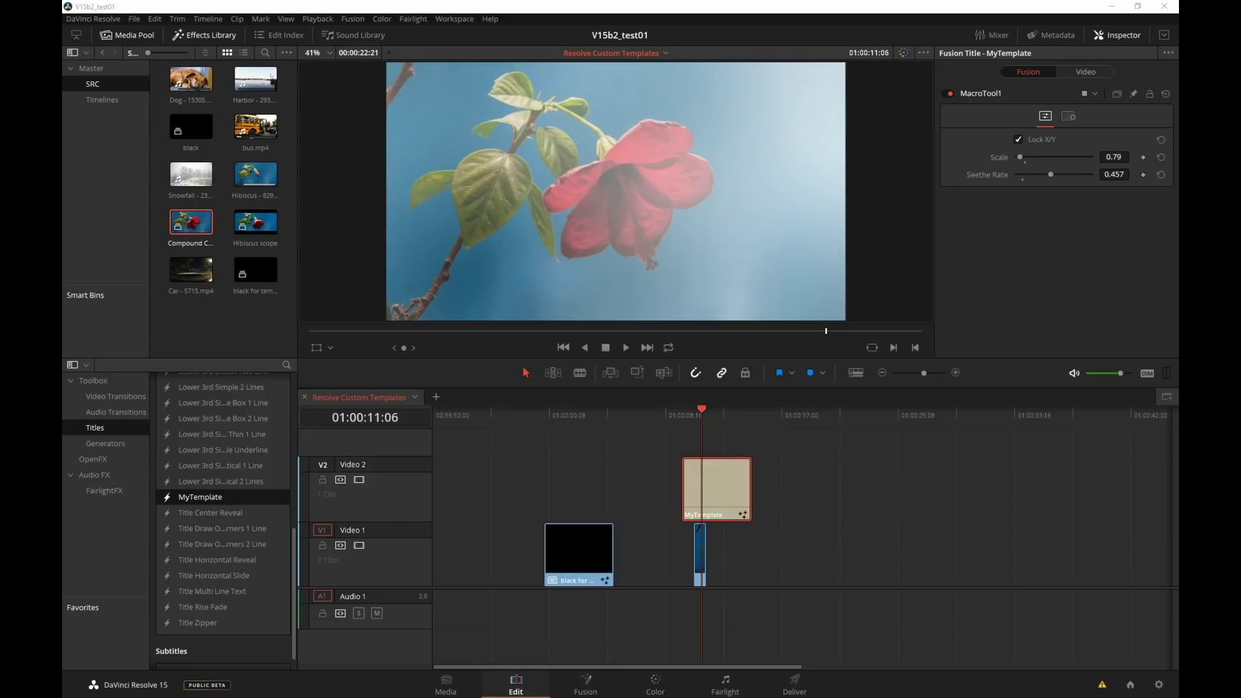
Delete MyTemplate.setting from the Templates\Edit\Titles folder in Explorer, then go back to Resolve's titles
key("alt+Tab")
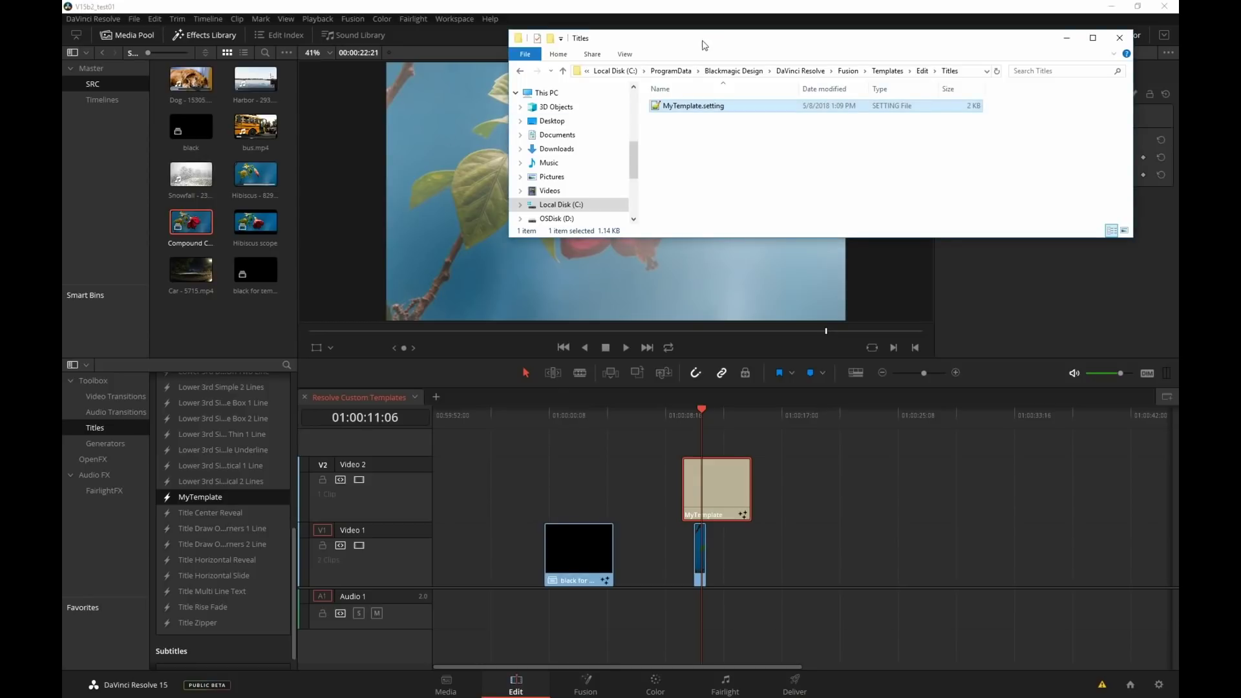
left_click_drag(705, 45, 655, 54)
left_click(725, 176)
left_click(600, 80)
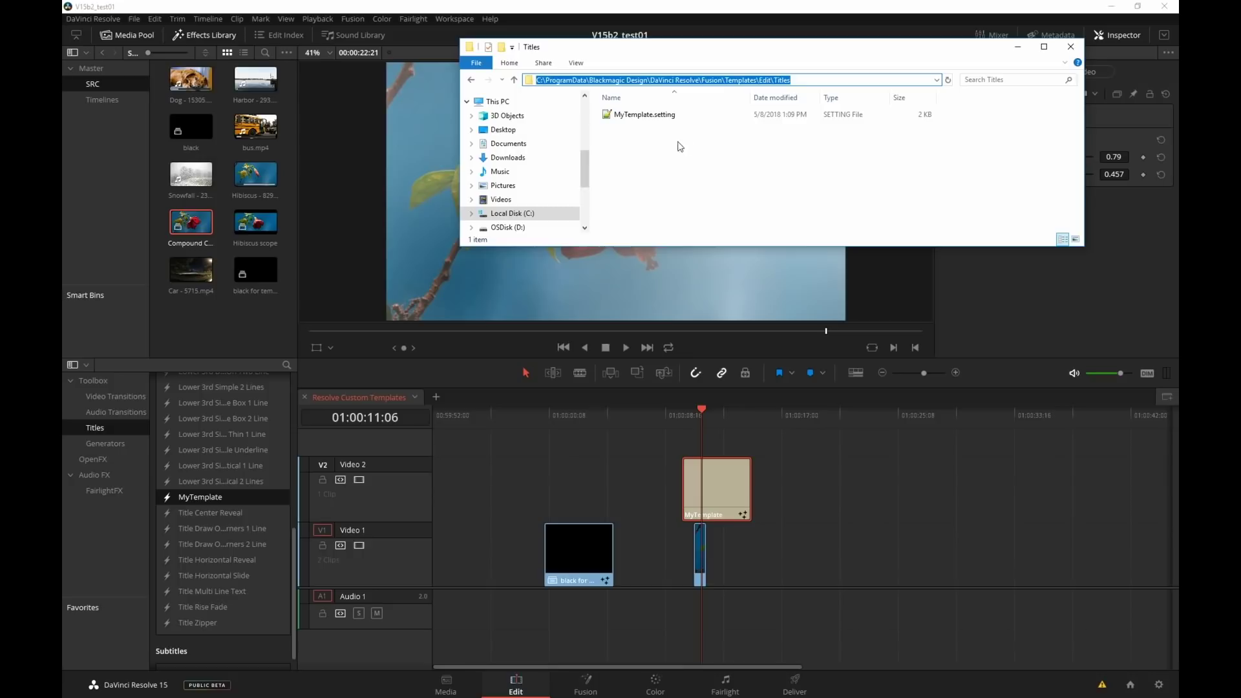
left_click(646, 115)
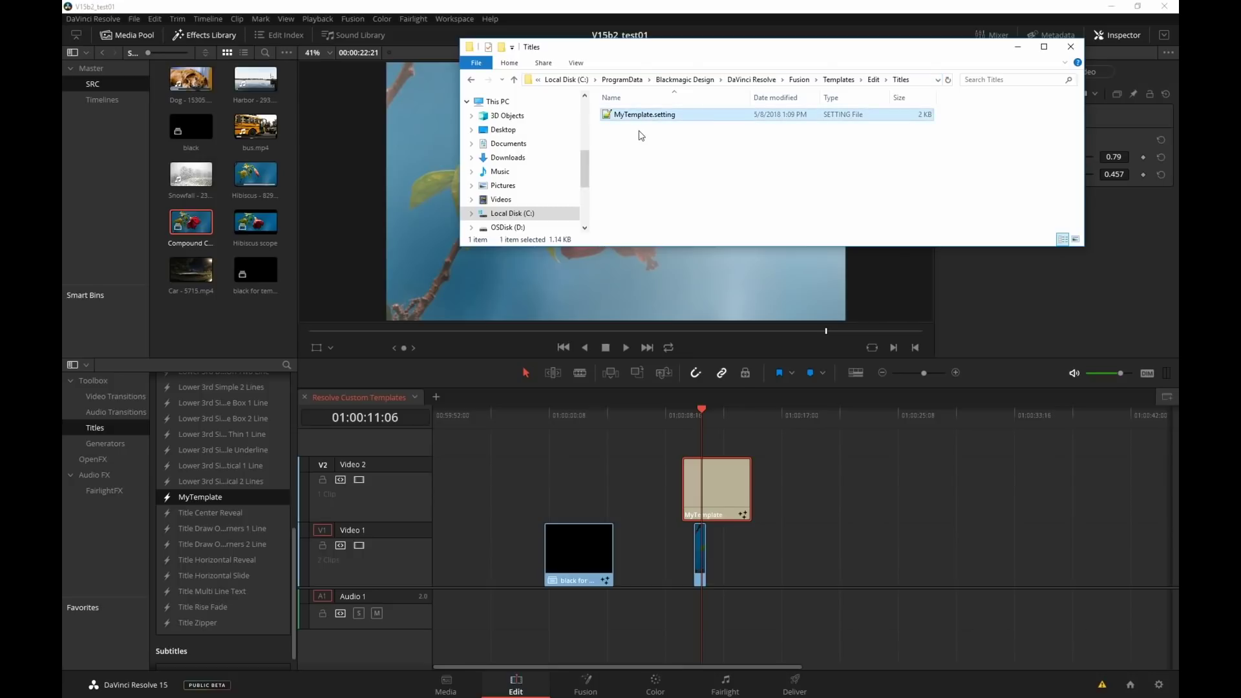
key("Delete")
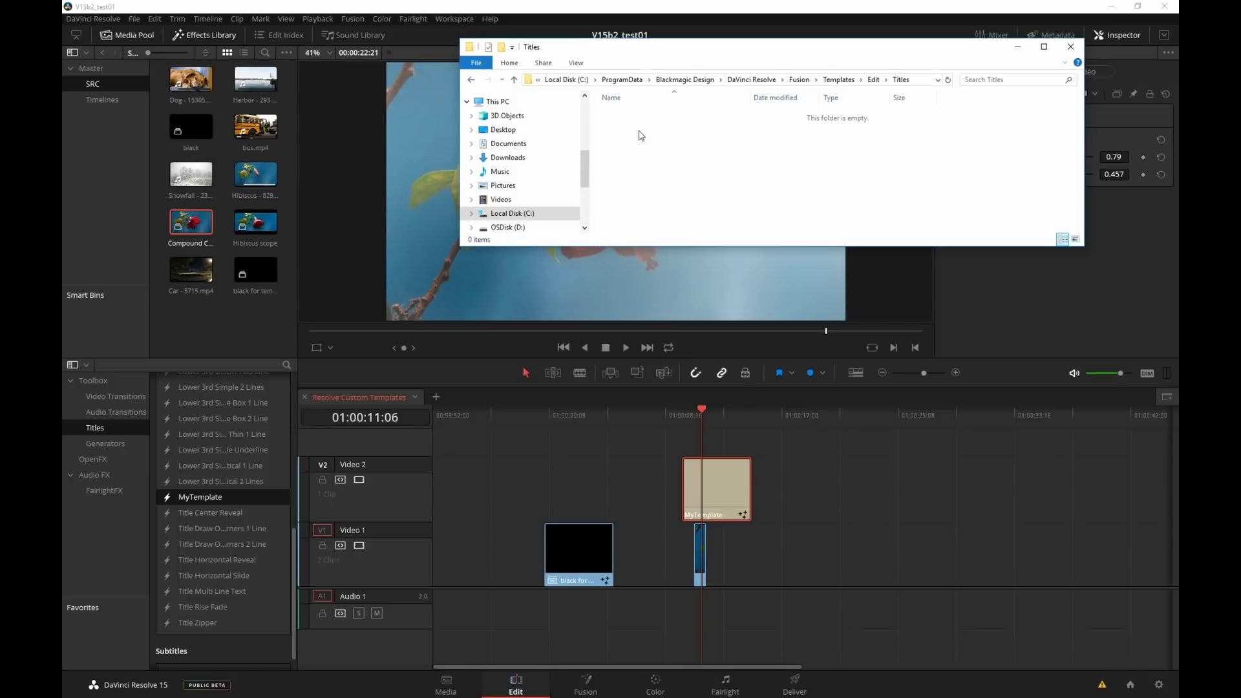
left_click(188, 498)
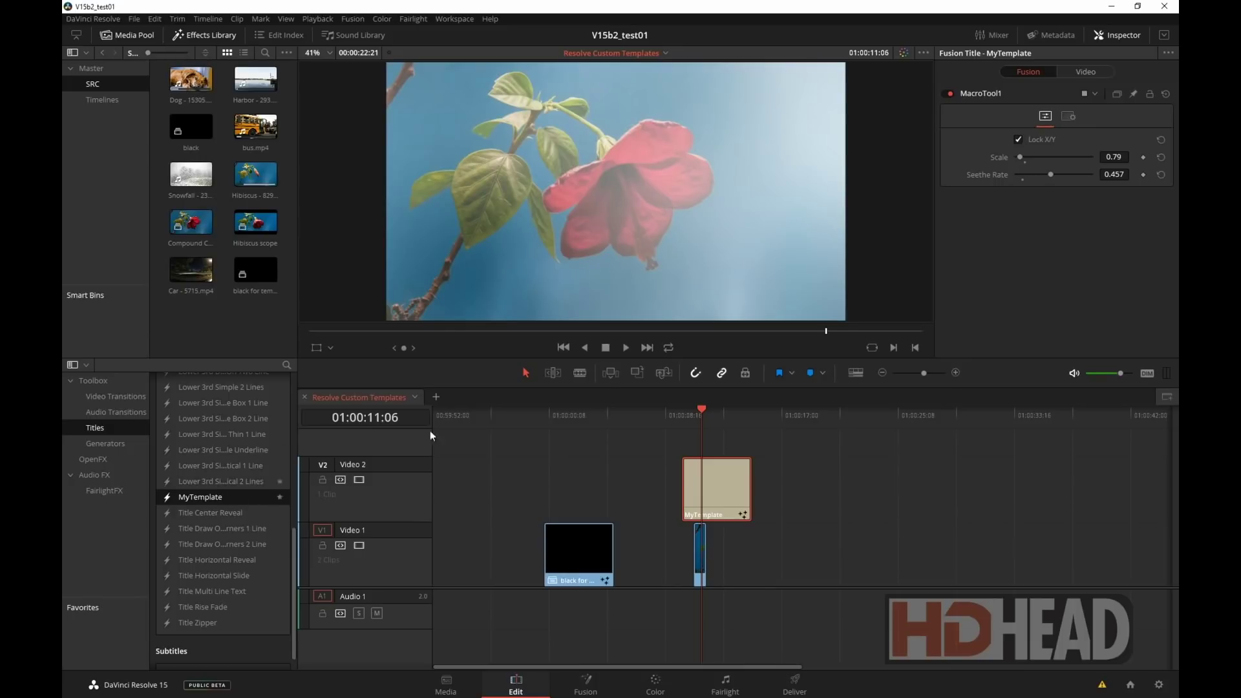